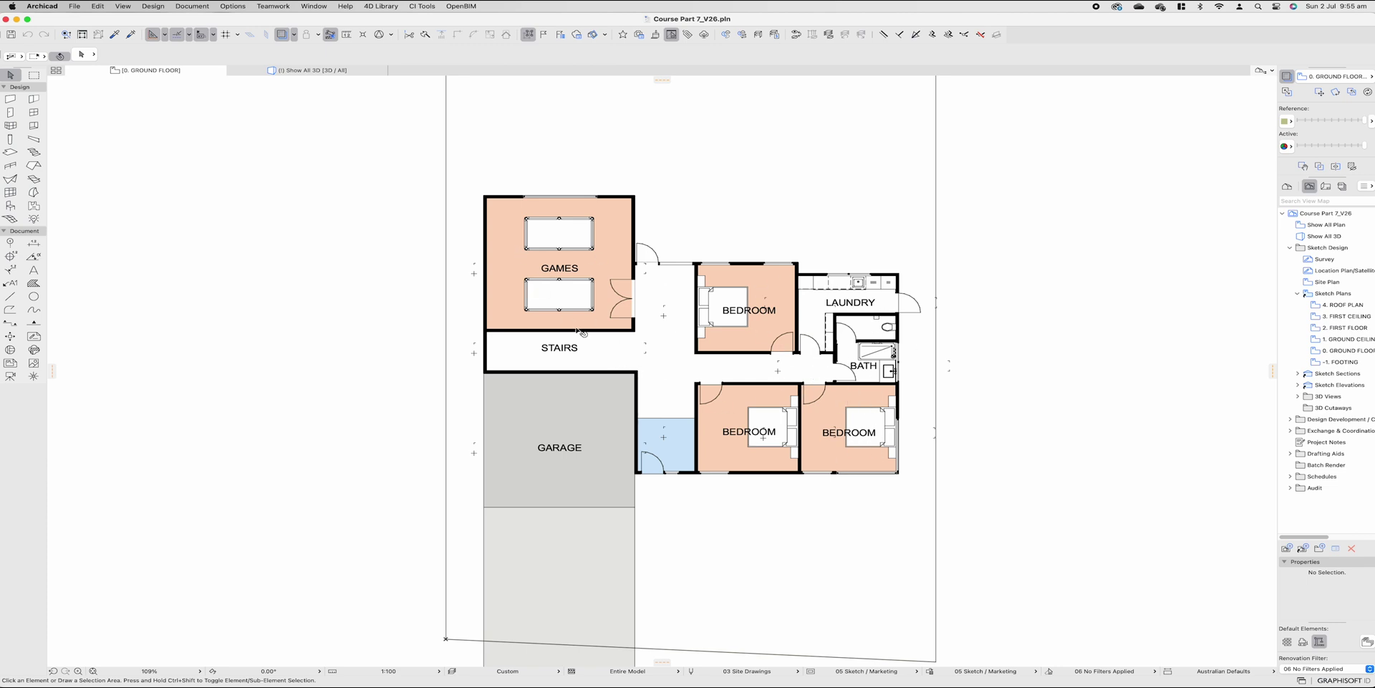
Step: Switch the floor plan to the first floor story
{"action": "key", "text": "super+Up"}
{"action": "key", "text": "super+Up"}
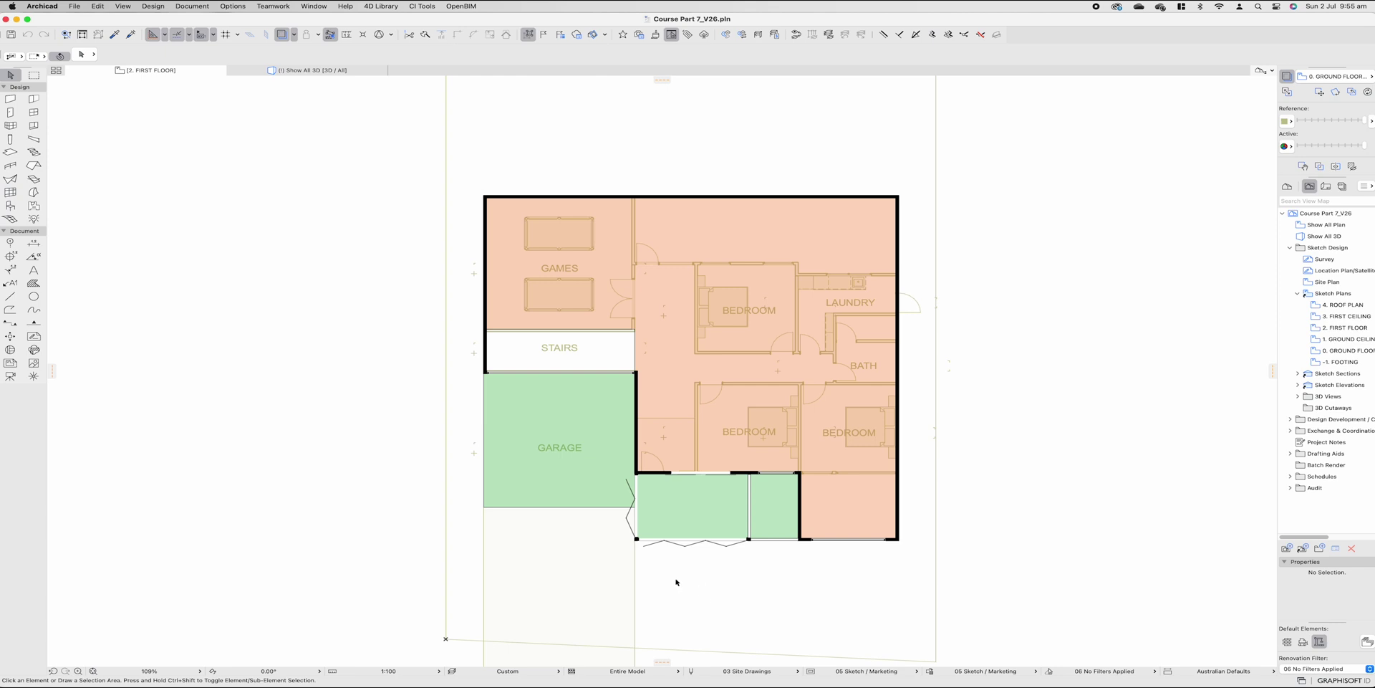
Step: Switch to Safari and examine the Instagram reference posts on kitchen layouts and living room circulation
{"action": "left_click", "coordinate": [525, 659]}
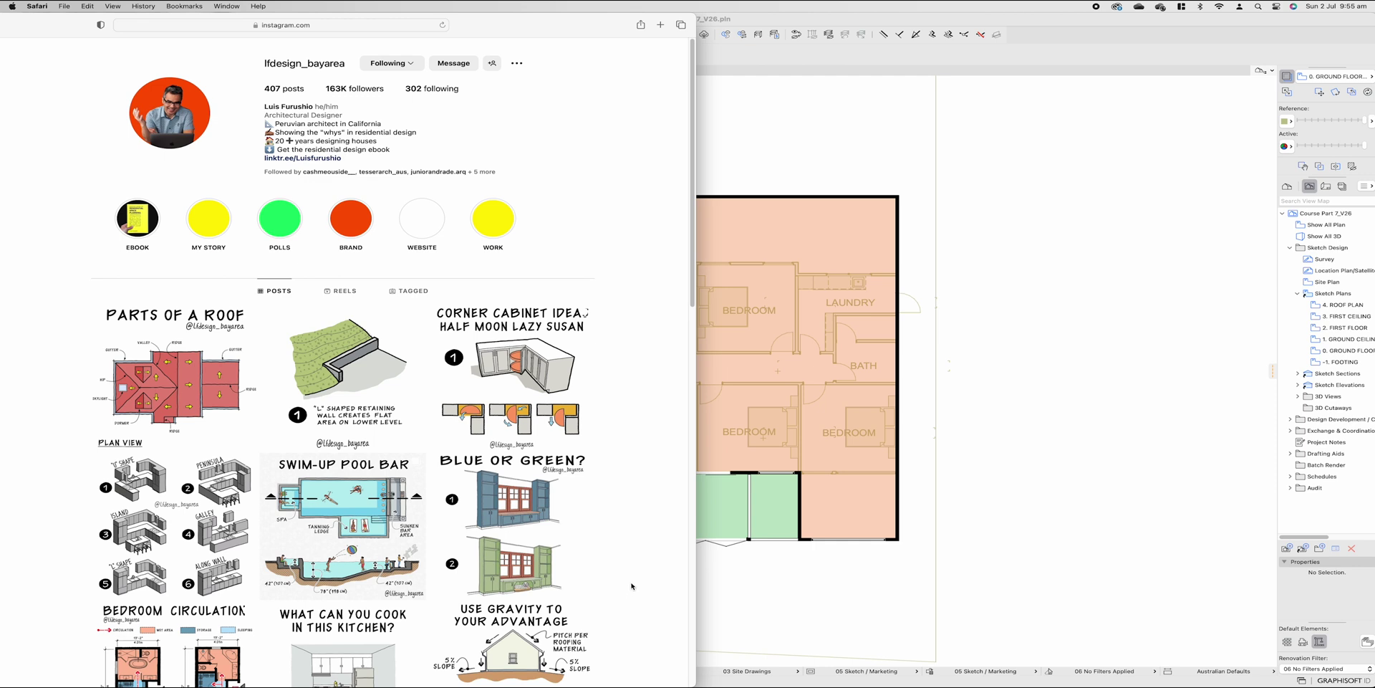
{"action": "scroll", "coordinate": [630, 580], "scroll_direction": "down", "scroll_amount": 2}
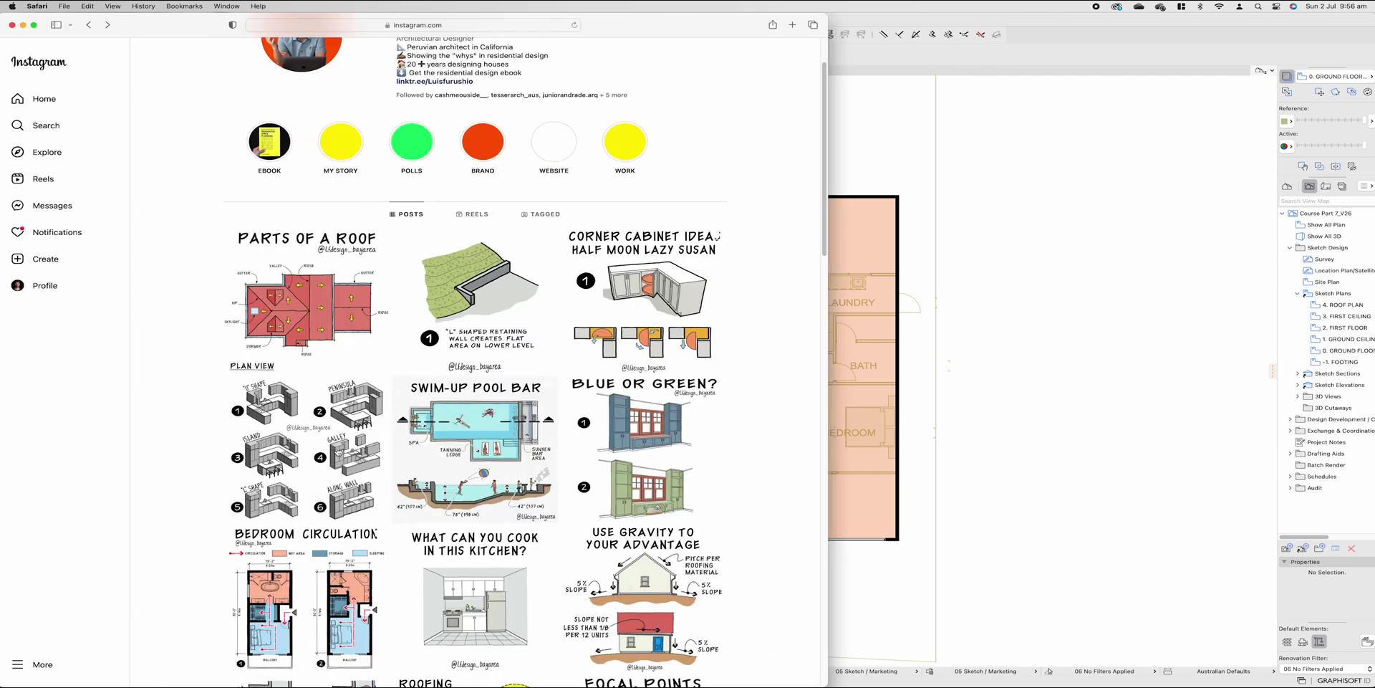
{"action": "left_click", "coordinate": [250, 487]}
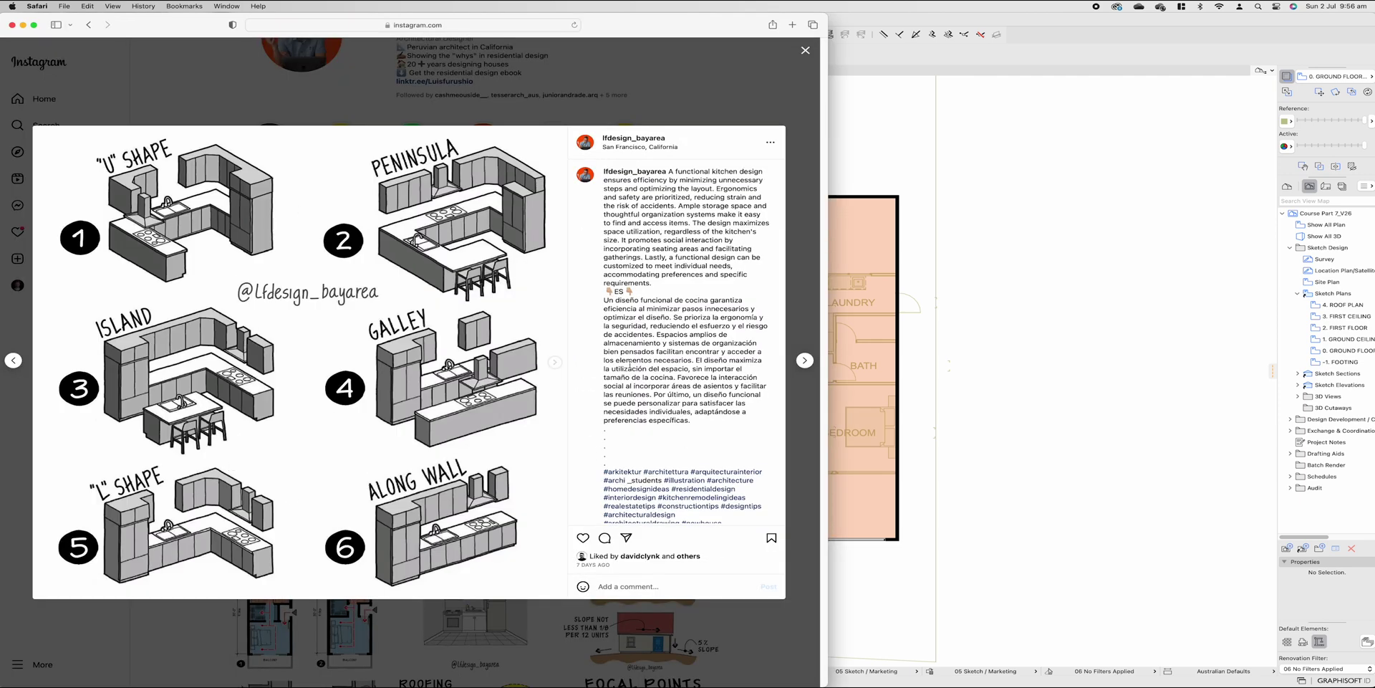
{"action": "key", "text": "Escape"}
{"action": "scroll", "coordinate": [736, 447], "scroll_direction": "down", "scroll_amount": 1}
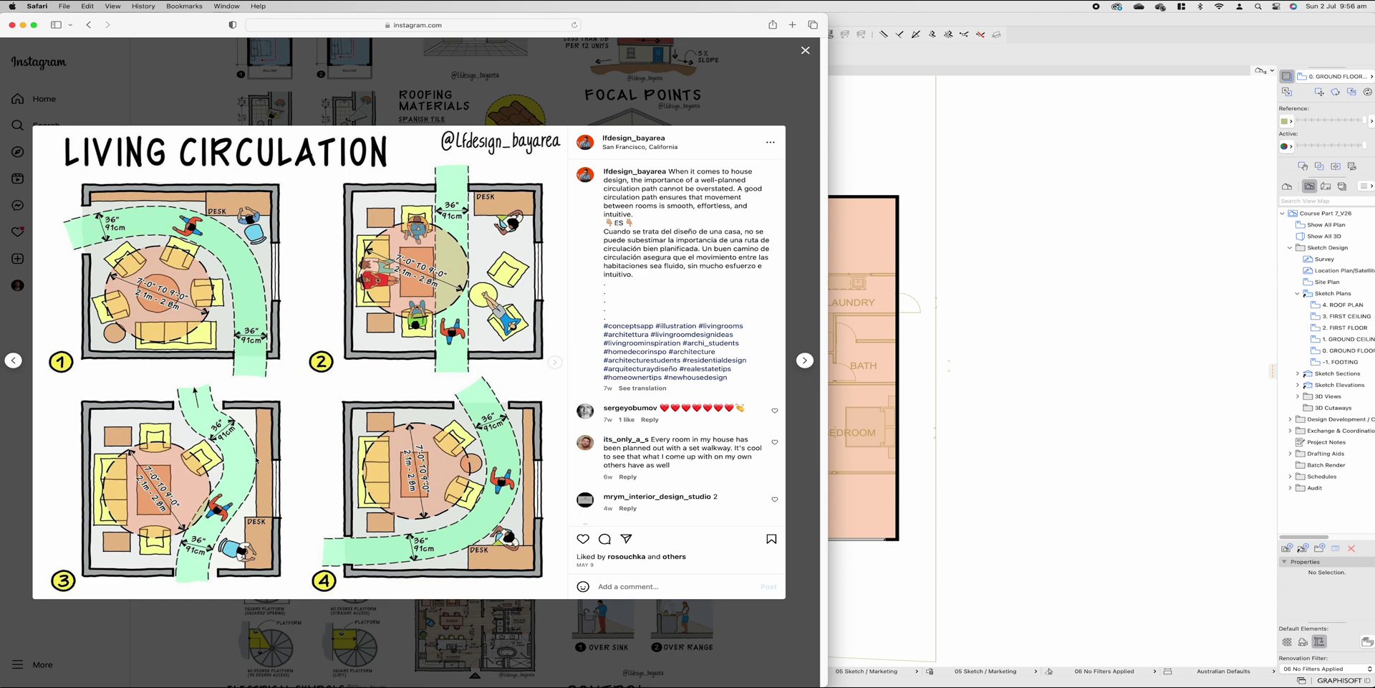
Step: Return to Archicad and draw an internal wall from the inside corner beside the green deck straight up to the rear exterior wall
{"action": "key", "text": "super+Tab"}
{"action": "scroll", "coordinate": [752, 464], "scroll_direction": "right", "scroll_amount": 3}
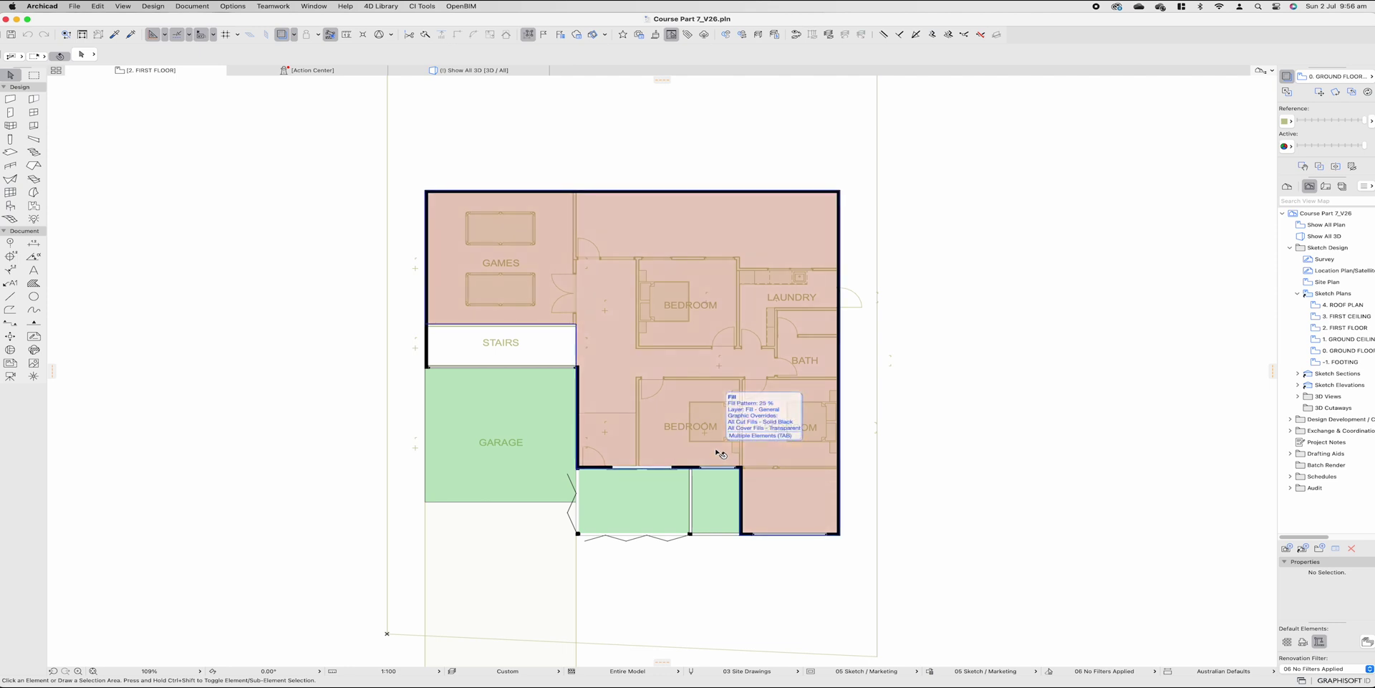
{"action": "scroll", "coordinate": [722, 451], "scroll_direction": "up", "scroll_amount": 5}
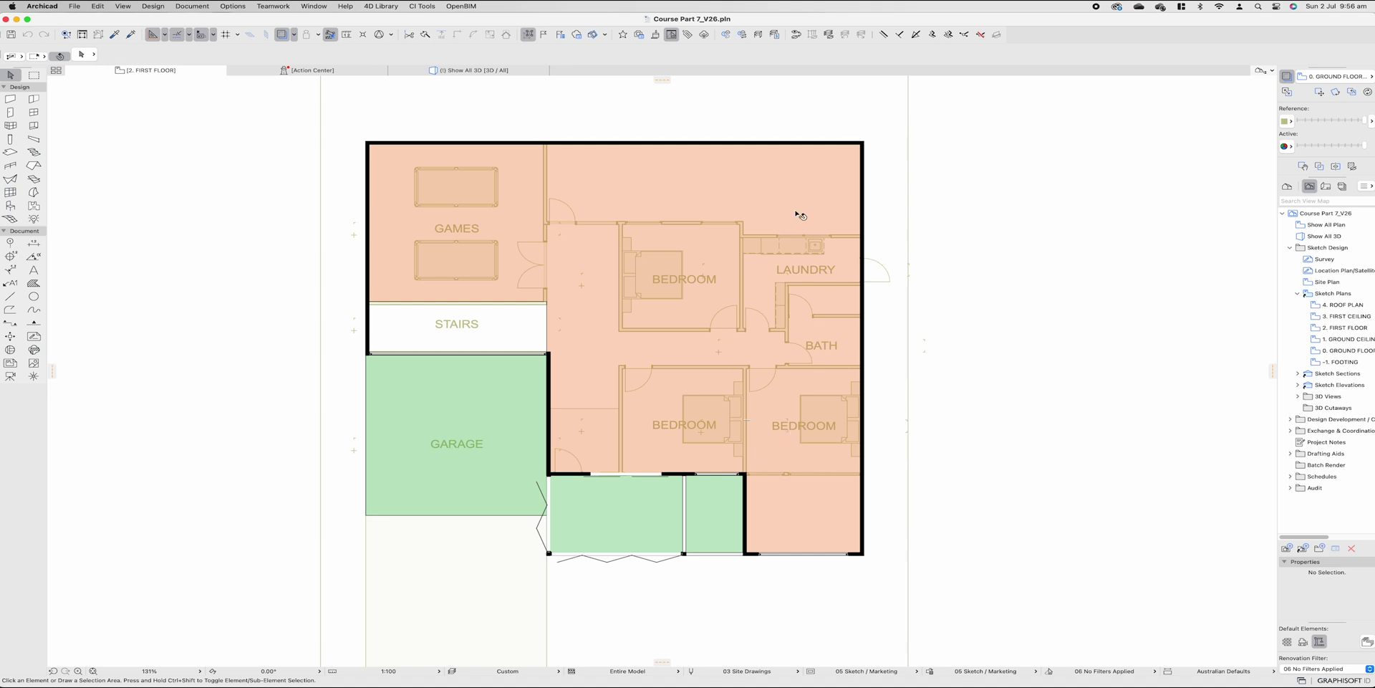
{"action": "scroll", "coordinate": [746, 462], "scroll_direction": "up", "scroll_amount": 5}
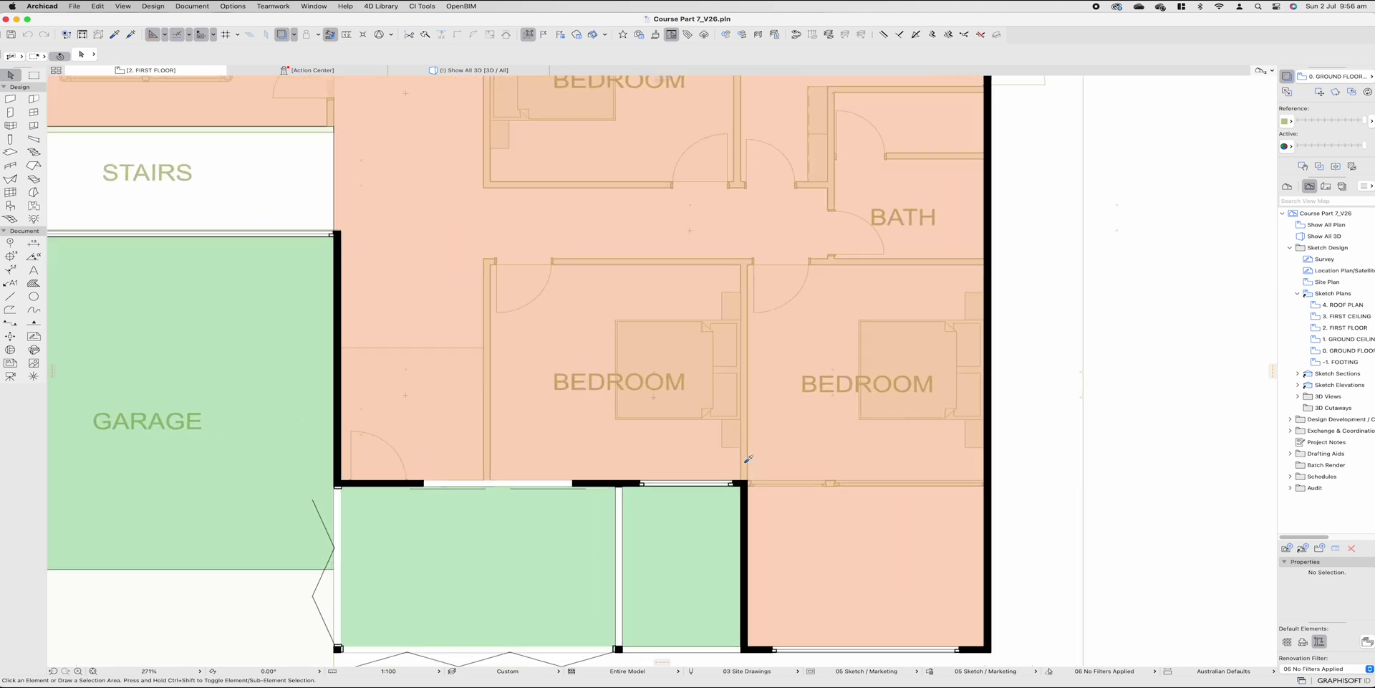
{"action": "key", "text": "w"}
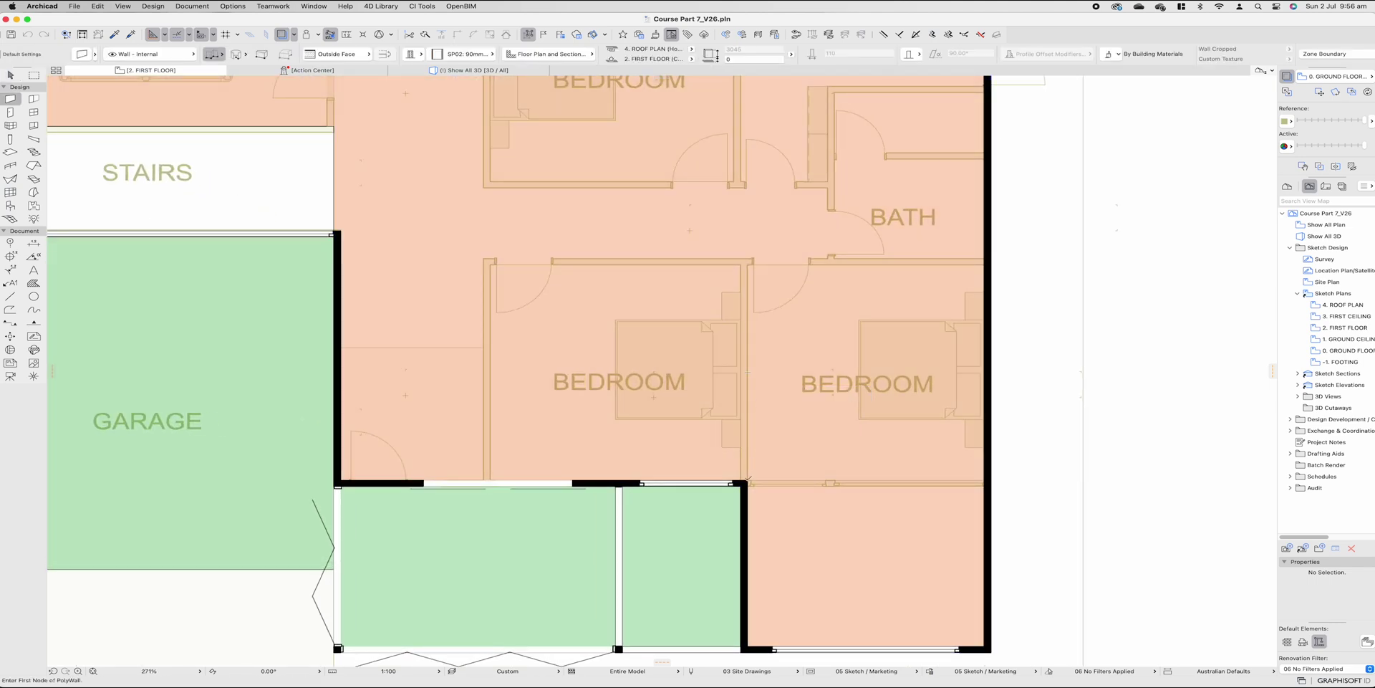
{"action": "left_click", "coordinate": [745, 475]}
{"action": "scroll", "coordinate": [746, 476], "scroll_direction": "down", "scroll_amount": 5}
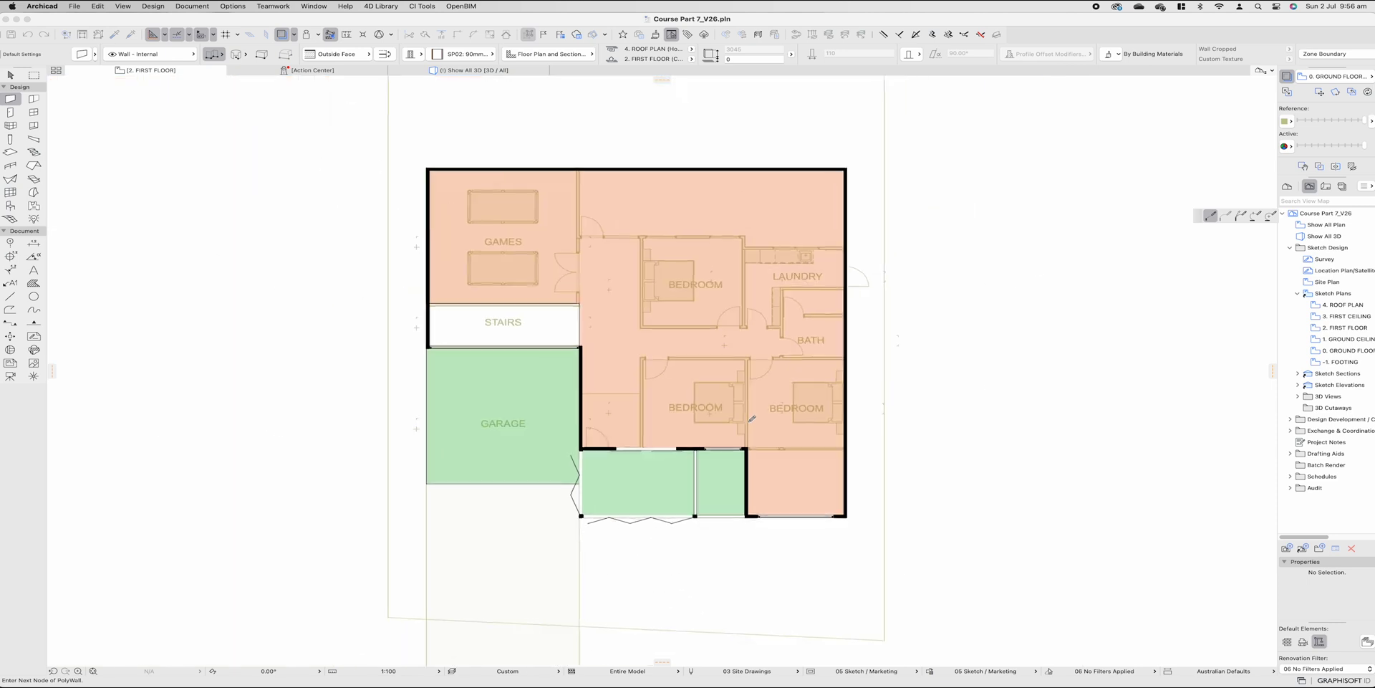
{"action": "left_click", "coordinate": [747, 172]}
{"action": "left_click", "coordinate": [748, 171]}
{"action": "key", "text": "Escape"}
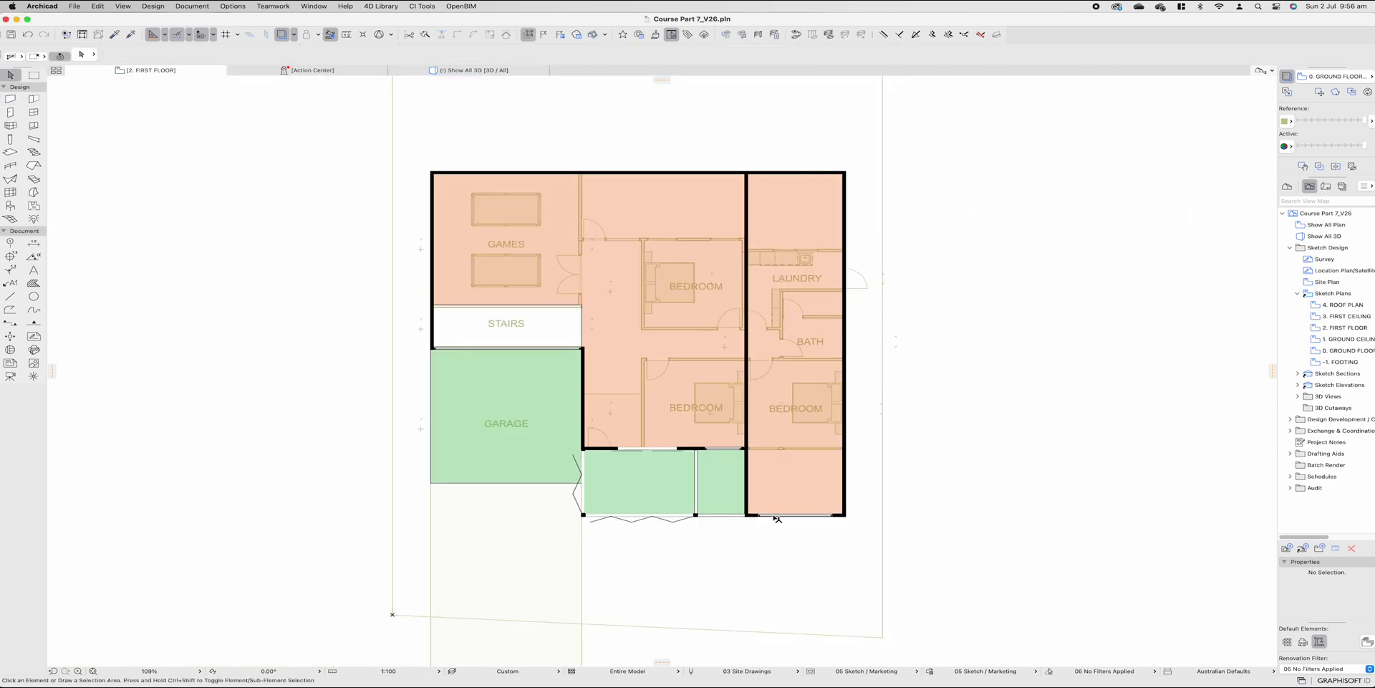
{"action": "left_click", "coordinate": [817, 458]}
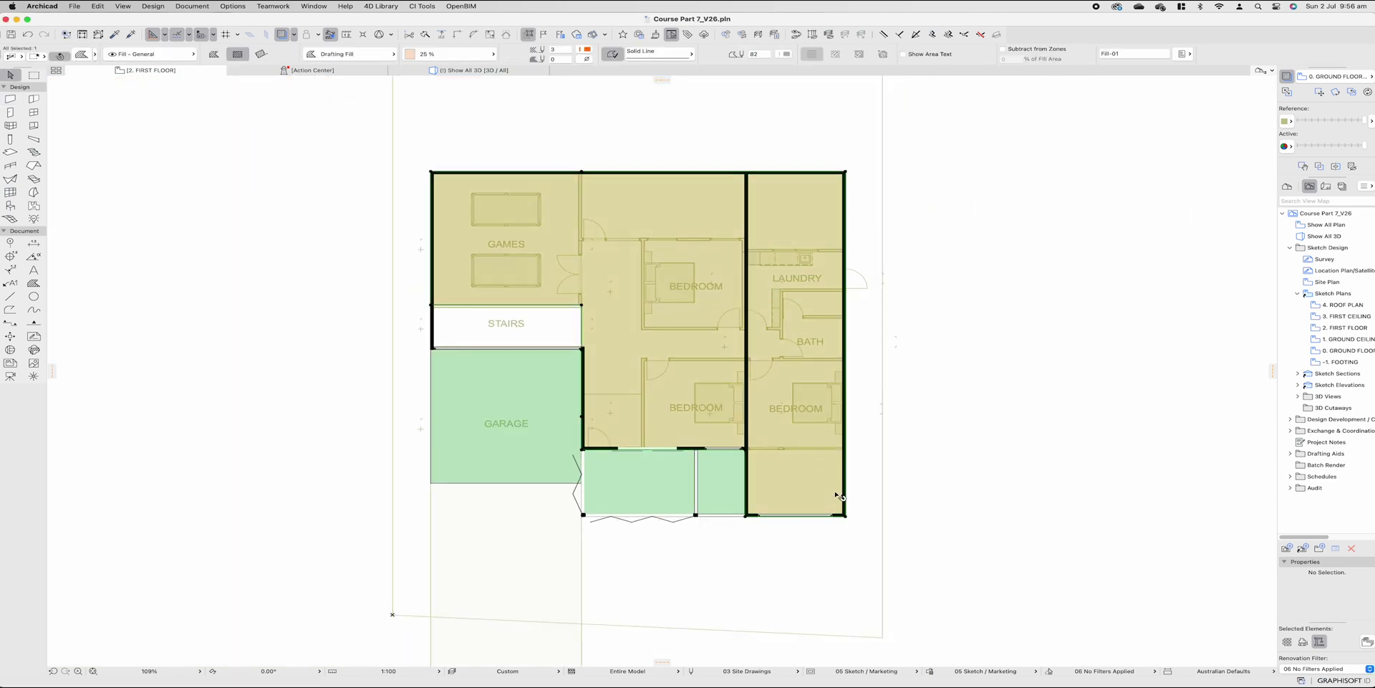
{"action": "key", "text": "Escape"}
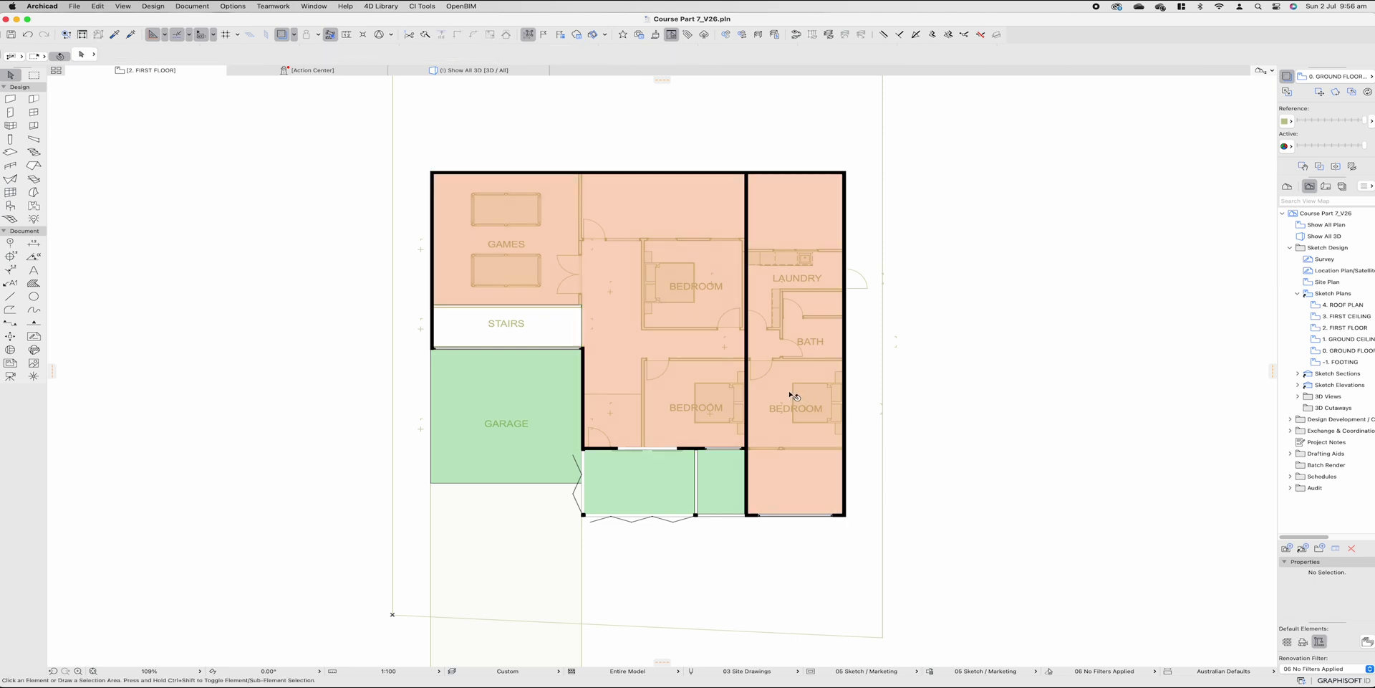
{"action": "scroll", "coordinate": [801, 393], "scroll_direction": "up", "scroll_amount": 2}
{"action": "middle_click_drag", "start_coordinate": [823, 395], "coordinate": [830, 398]}
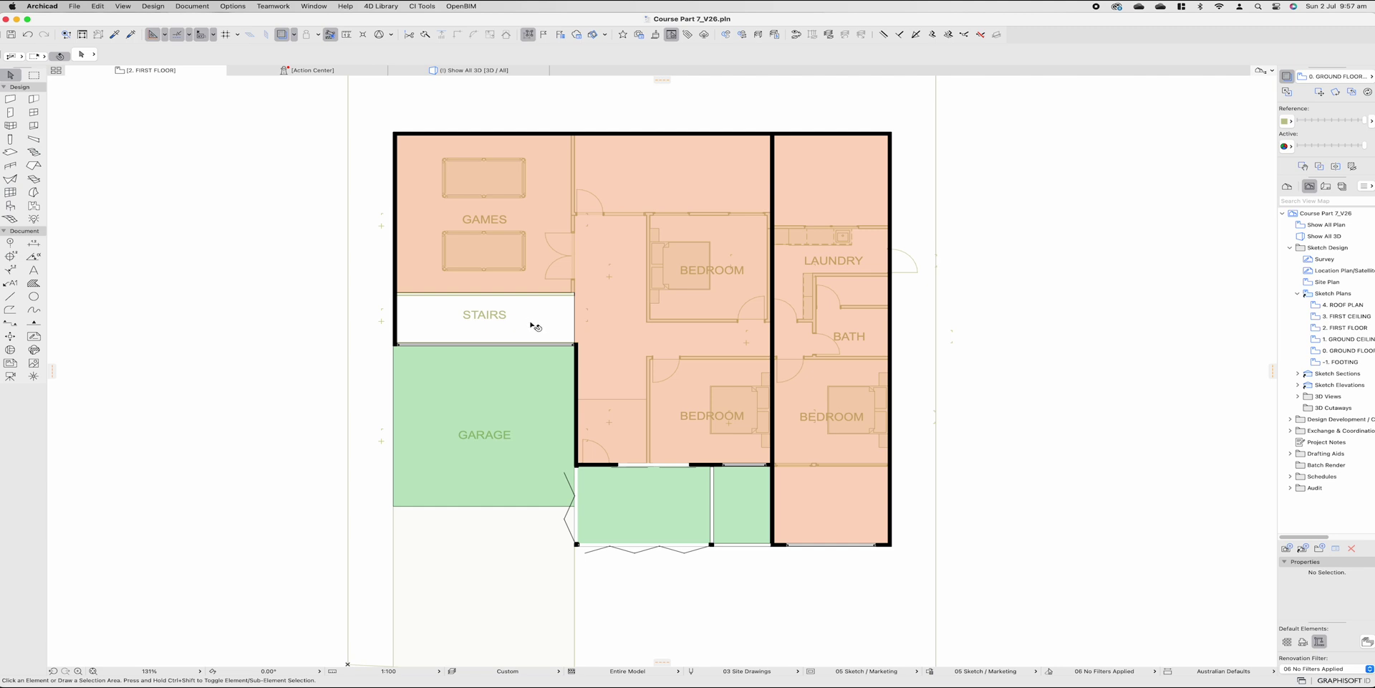
Step: Start the Object tool and find the Dining Suite in its library by searching for "table"
{"action": "scroll", "coordinate": [527, 320], "scroll_direction": "down", "scroll_amount": 1}
{"action": "middle_click_drag", "start_coordinate": [527, 321], "coordinate": [540, 446]}
{"action": "left_click", "coordinate": [11, 205]}
{"action": "left_click", "coordinate": [81, 55]}
{"action": "left_click", "coordinate": [540, 89]}
{"action": "type", "text": "table"}
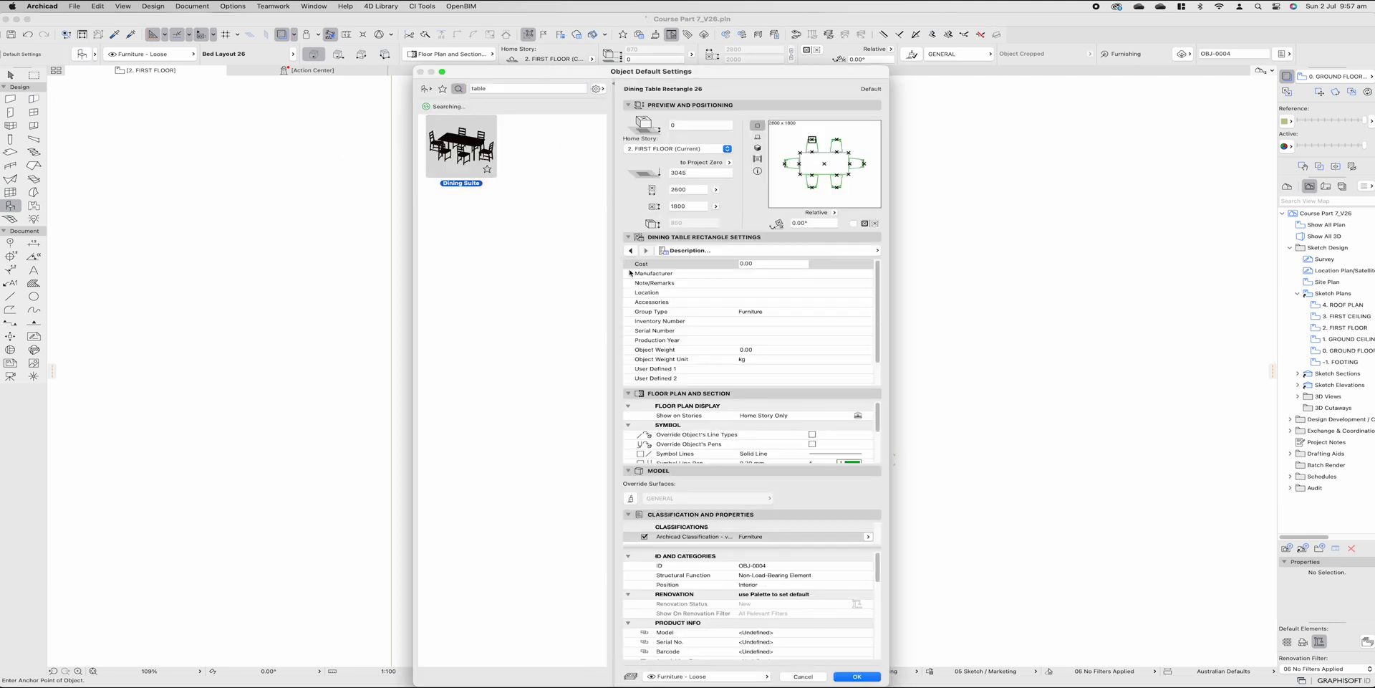
Step: Override the dining suite's symbol line types and pens, choose a different symbol line pen, and accept the object settings
{"action": "left_click", "coordinate": [812, 434]}
{"action": "left_click", "coordinate": [811, 440]}
{"action": "left_click", "coordinate": [849, 457]}
{"action": "left_click", "coordinate": [885, 481]}
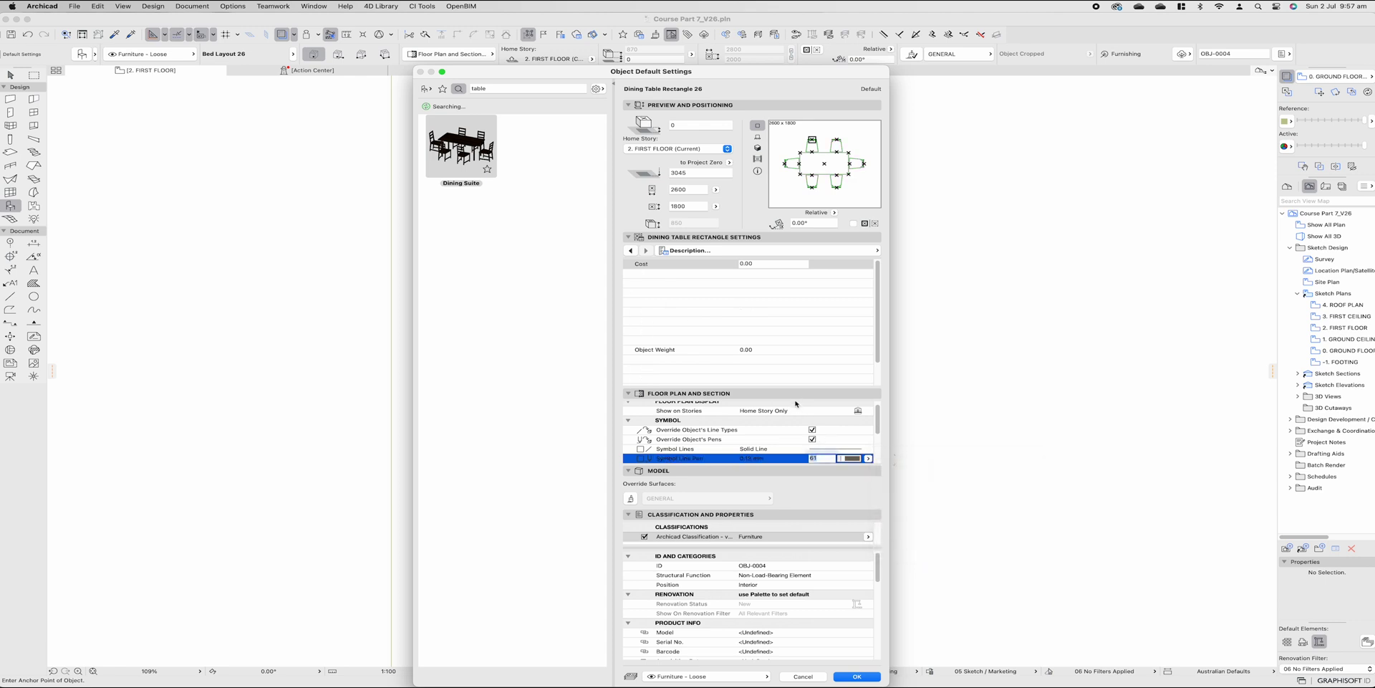
{"action": "left_click", "coordinate": [875, 678]}
Step: Place the dining suite in the empty space above the floor plan and select it
{"action": "left_click", "coordinate": [633, 210]}
{"action": "key", "text": "Escape"}
{"action": "left_click", "coordinate": [652, 225]}
{"action": "scroll", "coordinate": [665, 224], "scroll_direction": "up", "scroll_amount": 5}
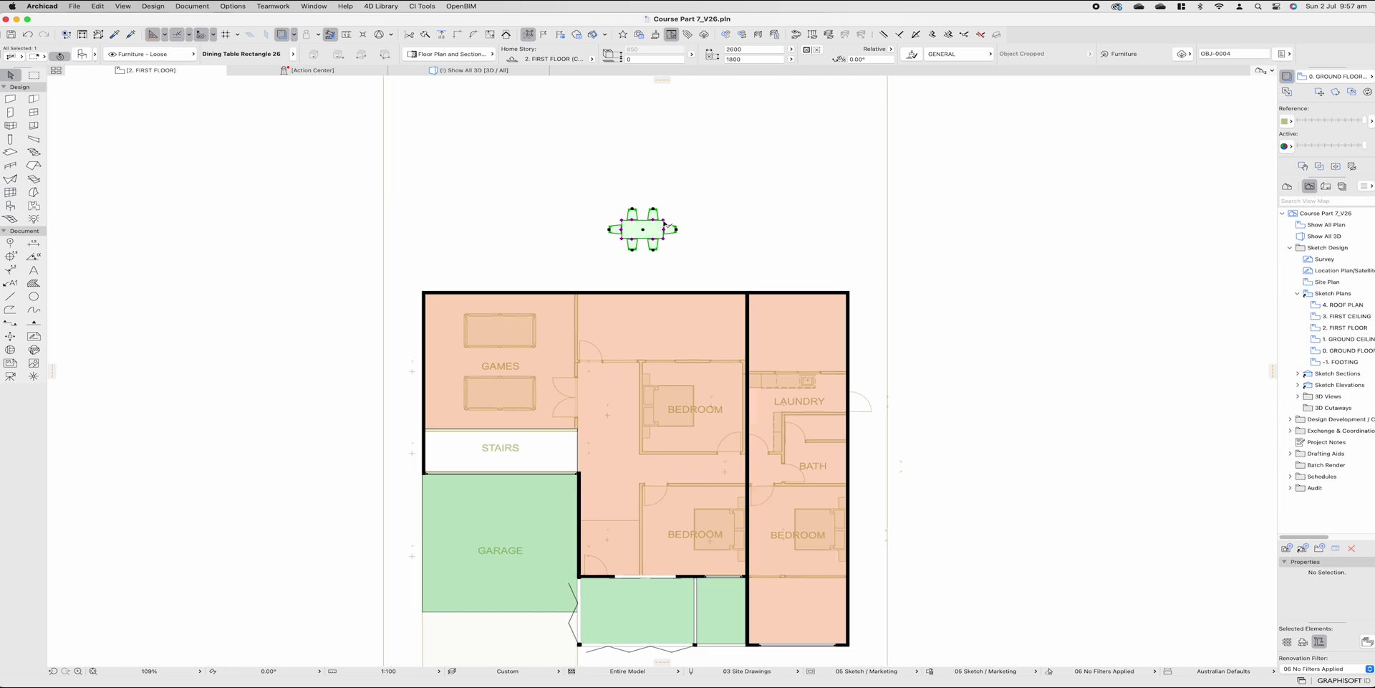
{"action": "left_click", "coordinate": [663, 218]}
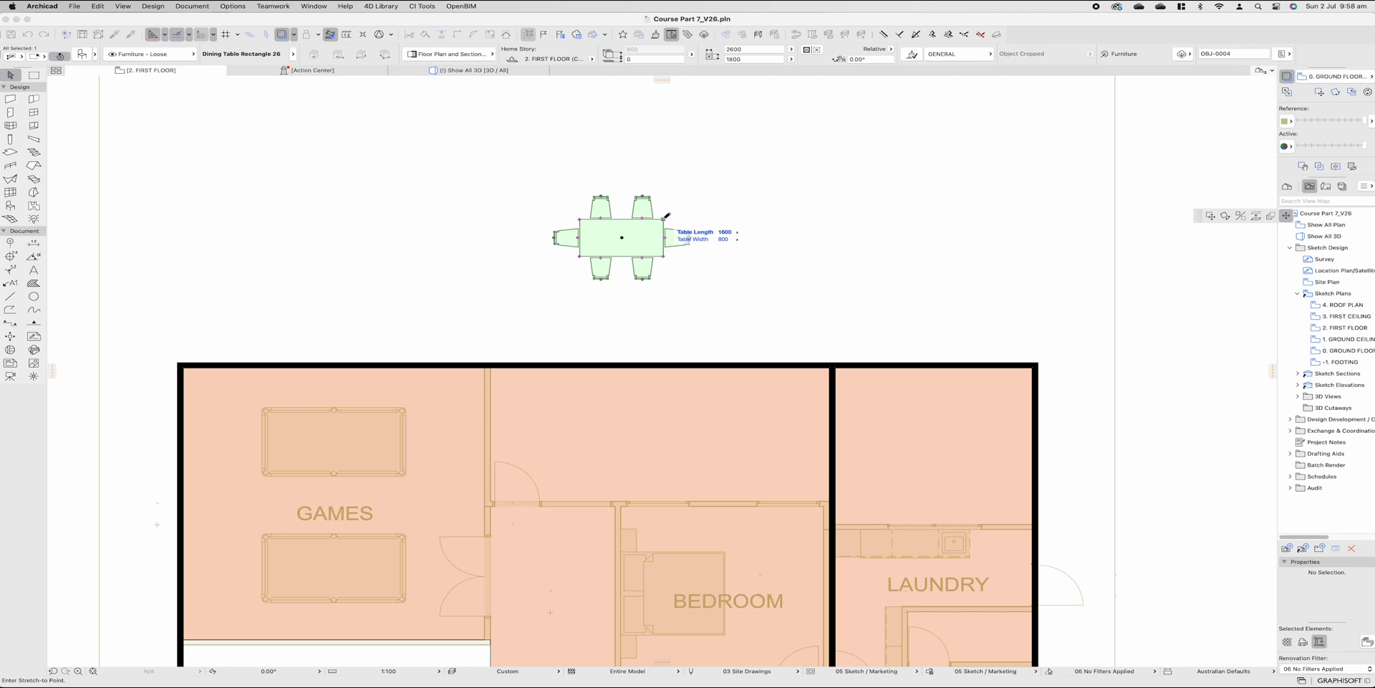
{"action": "key", "text": "Escape"}
Step: Switch to Safari and look up the dining table sizes post for the eight-person table dimensions, returning to Archicad
{"action": "mouse_move", "coordinate": [568, 680]}
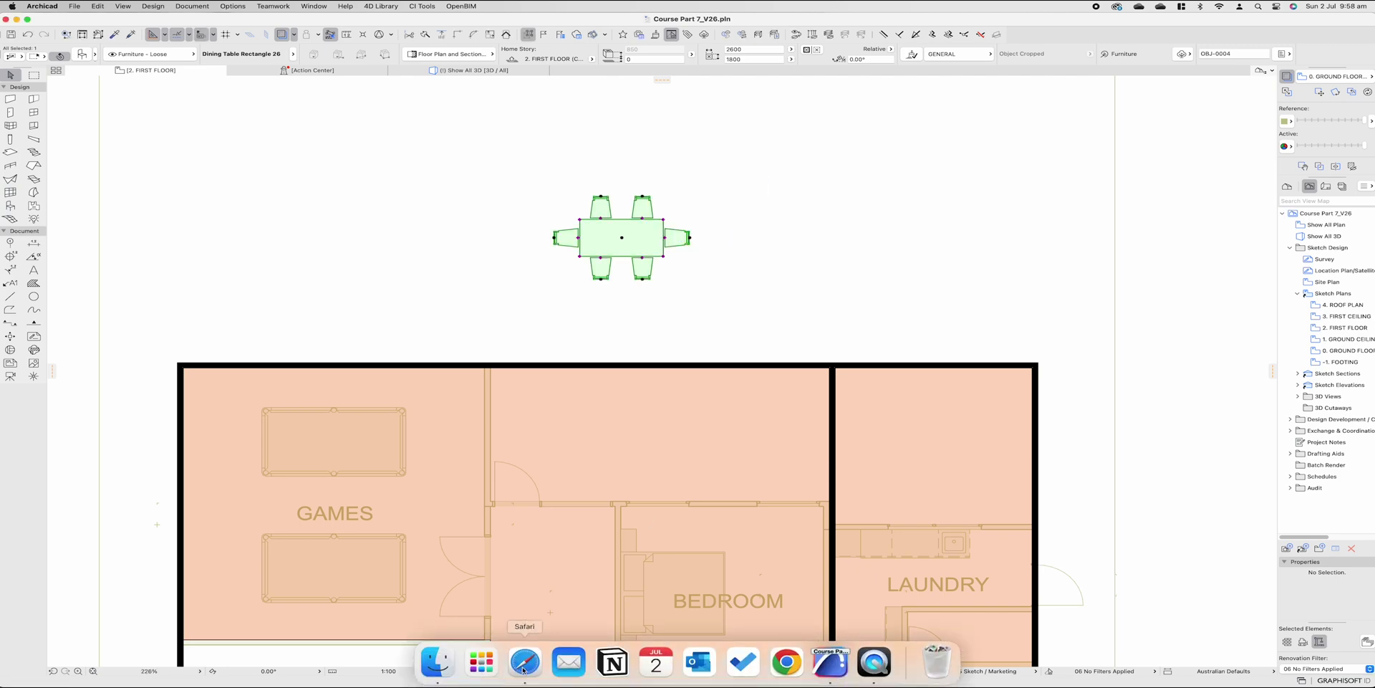
{"action": "left_click", "coordinate": [524, 662]}
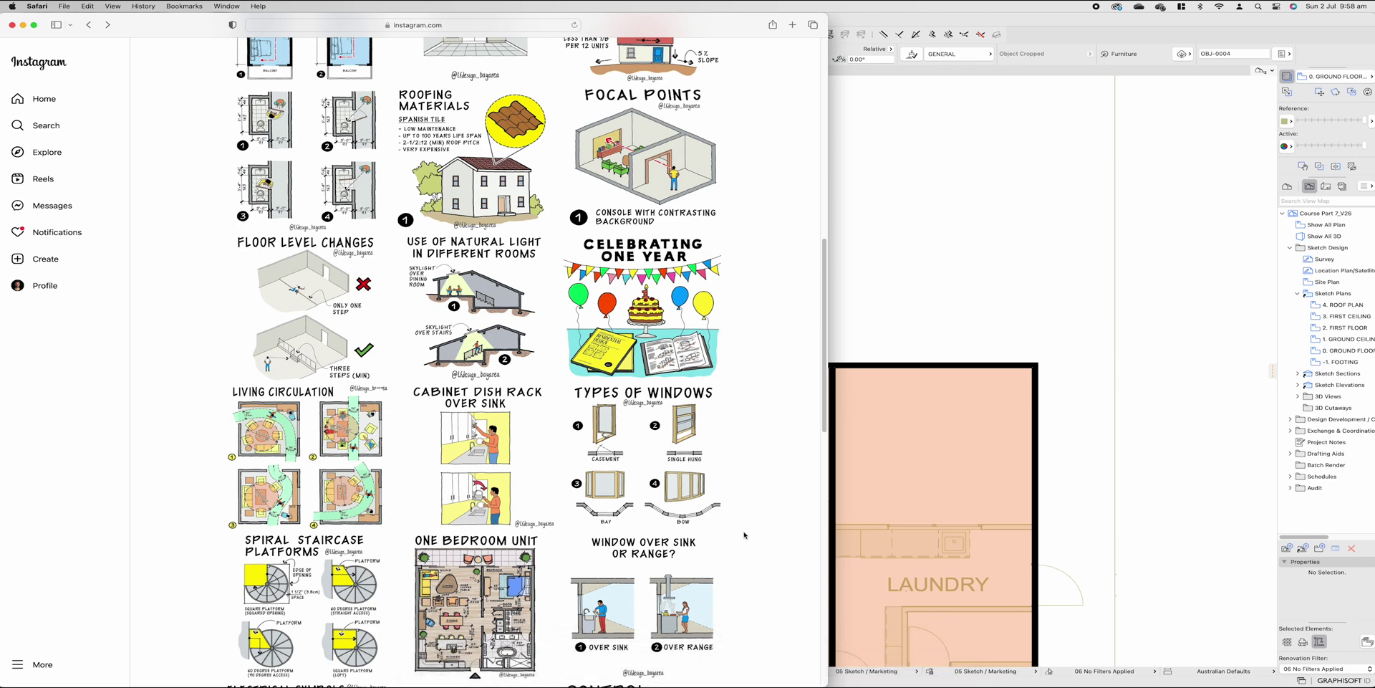
{"action": "scroll", "coordinate": [743, 533], "scroll_direction": "down", "scroll_amount": 10}
{"action": "left_click", "coordinate": [493, 629]}
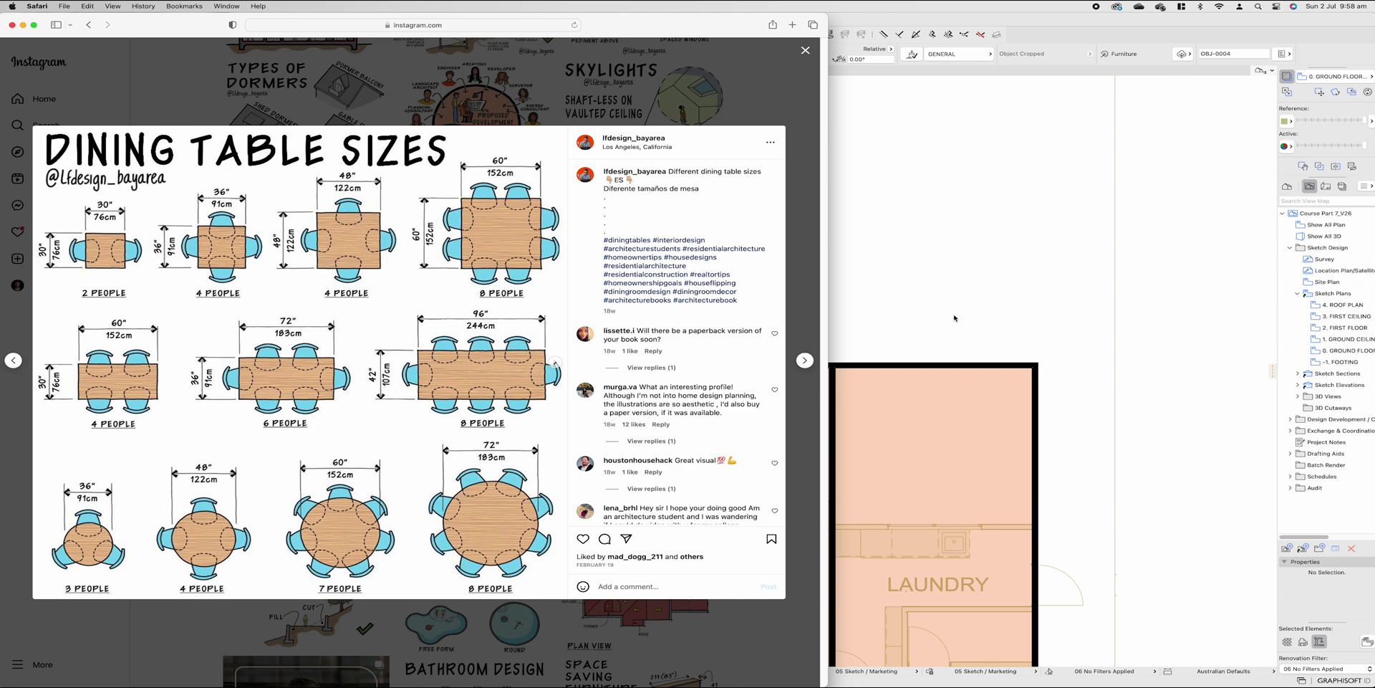
{"action": "left_click", "coordinate": [987, 267]}
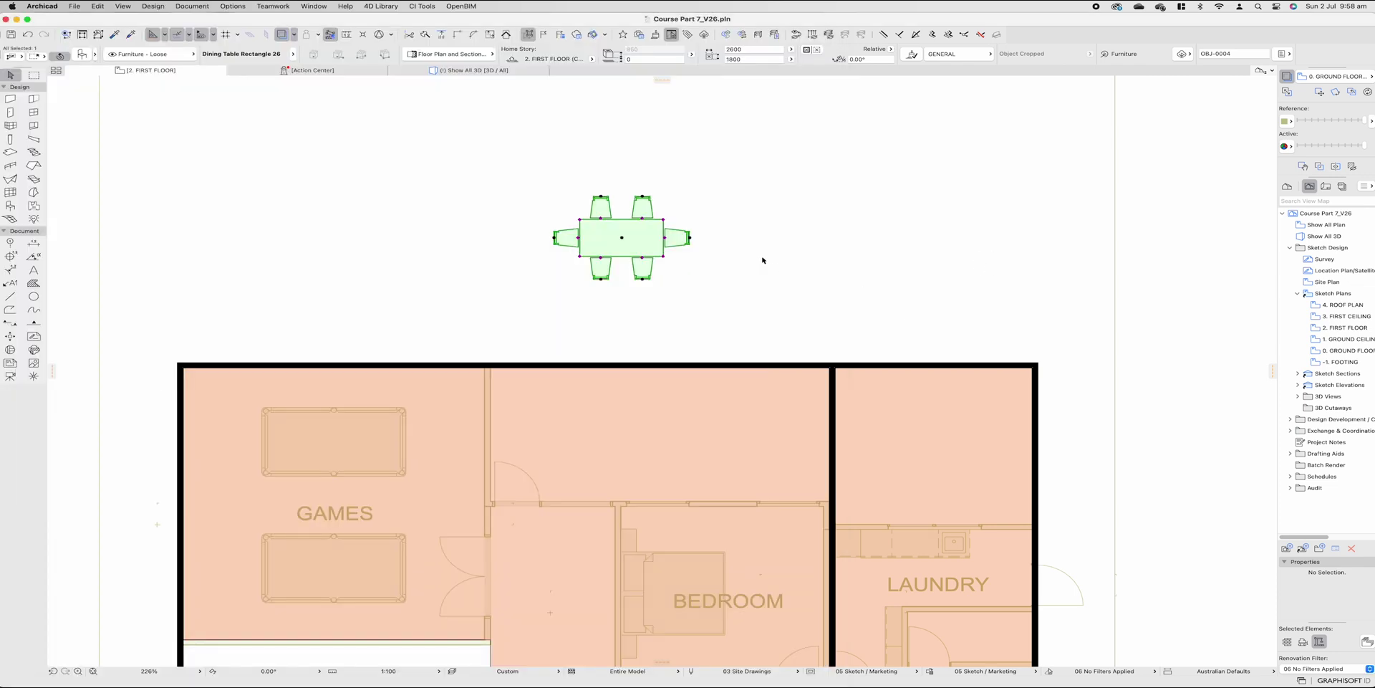
Step: Stretch the dining table to a table length of 2440 mm
{"action": "left_click", "coordinate": [664, 219]}
{"action": "type", "text": "2440"}
{"action": "key", "text": "Return"}
Step: Recheck the dining table sizes reference in Safari and set the table width to 1070 mm in Archicad
{"action": "mouse_move", "coordinate": [438, 667]}
{"action": "left_click", "coordinate": [528, 662]}
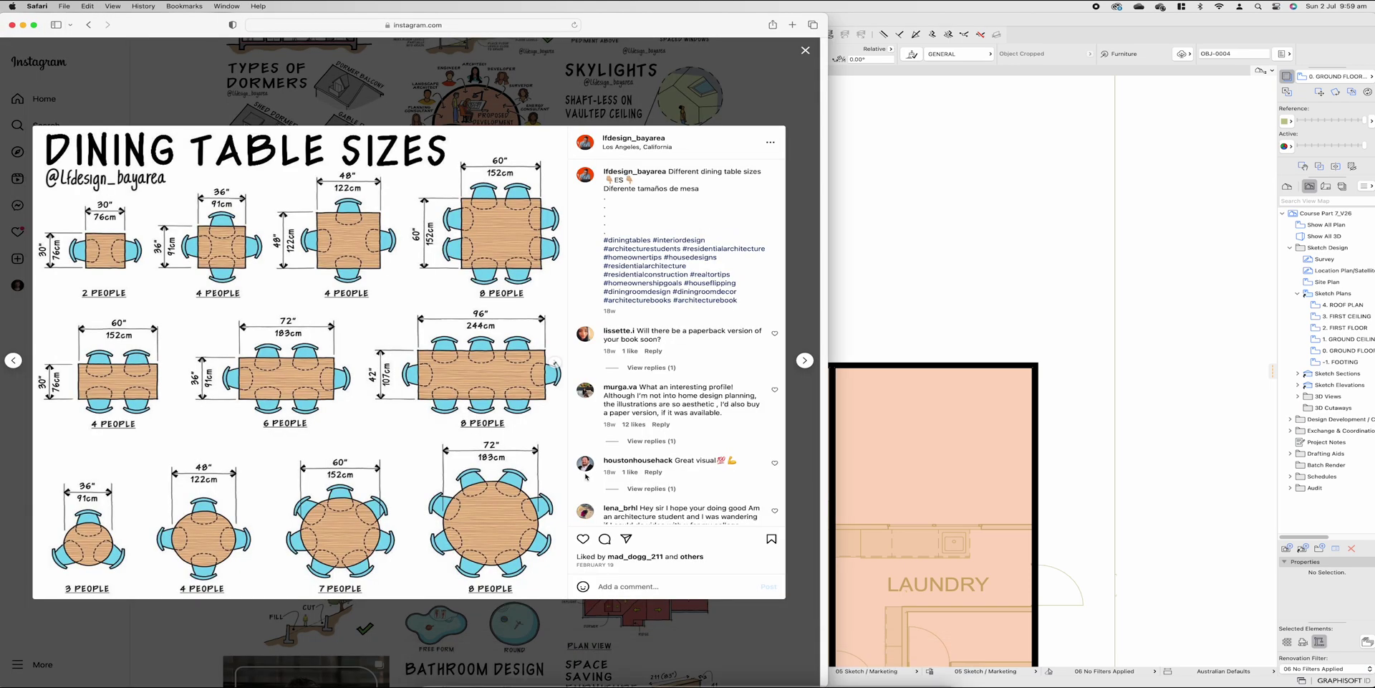
{"action": "left_click", "coordinate": [988, 298]}
{"action": "left_click", "coordinate": [685, 257]}
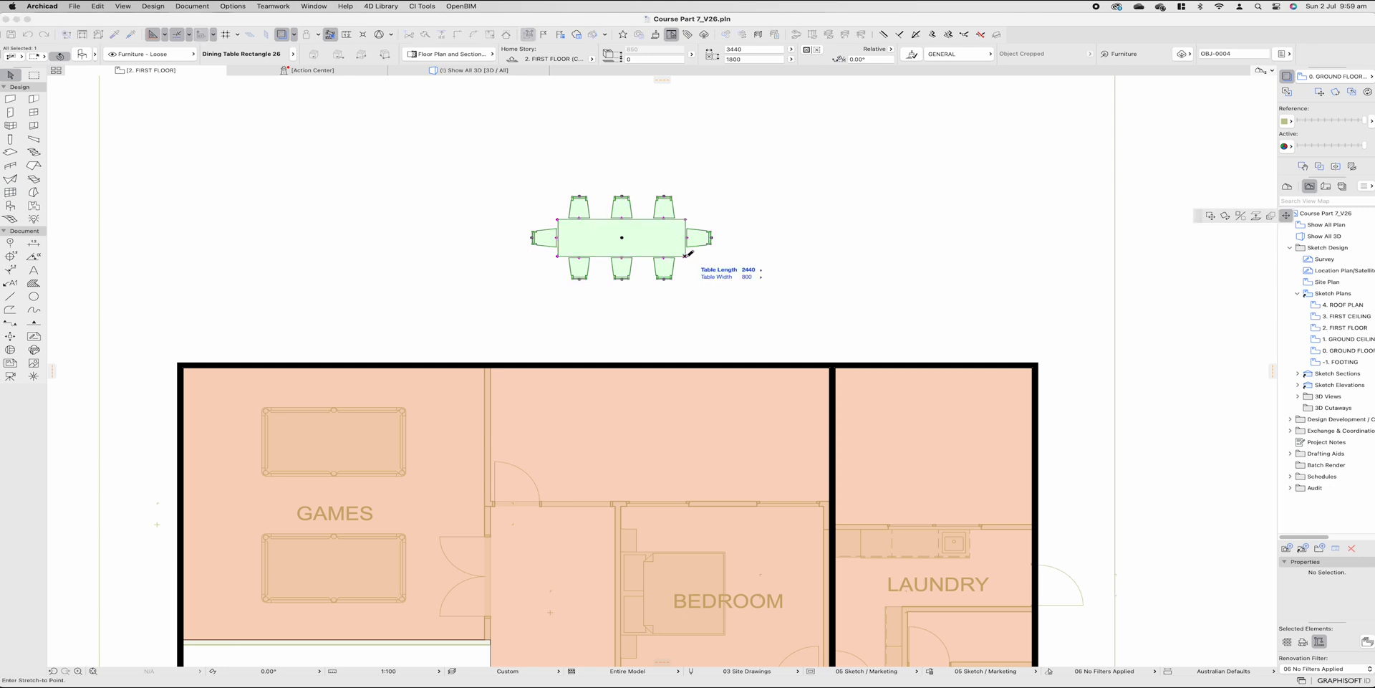
{"action": "key", "text": "Tab"}
{"action": "key", "text": "Tab"}
{"action": "type", "text": "107"}
{"action": "key", "text": "Return"}
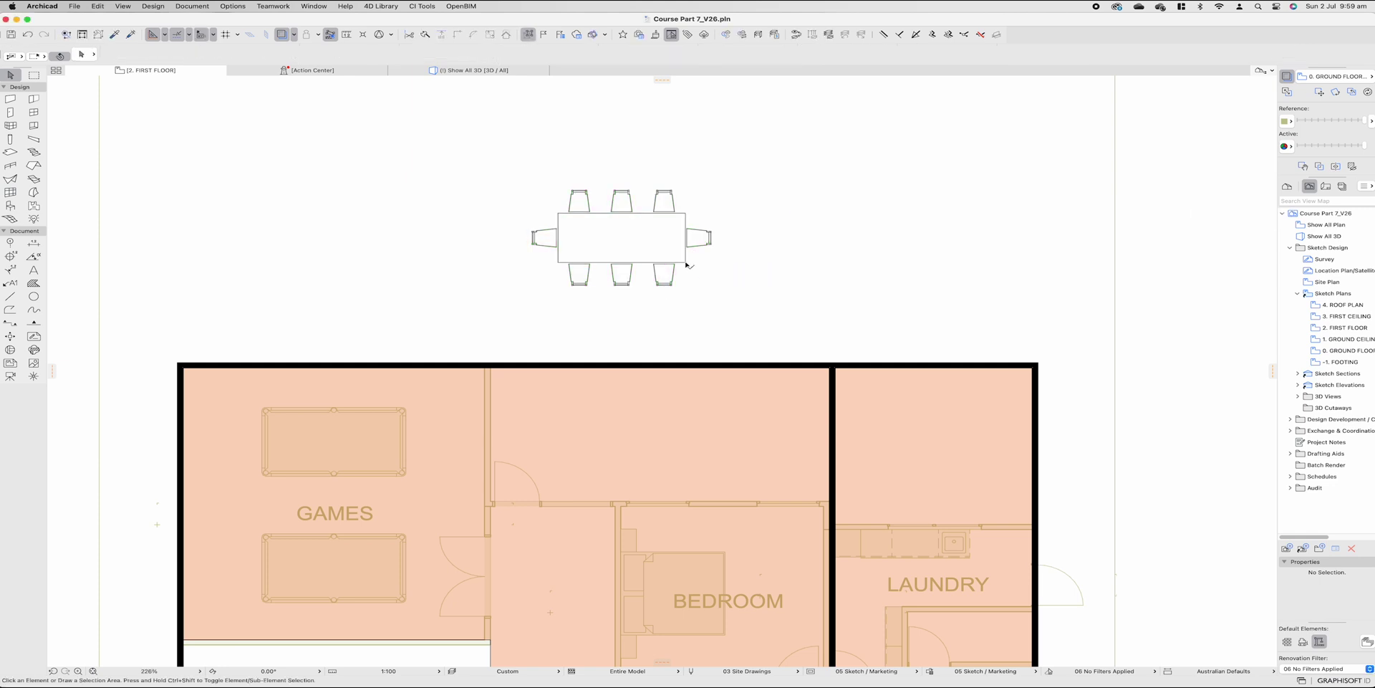
Step: Select the dining suite and reduce its chair-table distance so the chairs tuck further under the table
{"action": "left_click", "coordinate": [712, 281]}
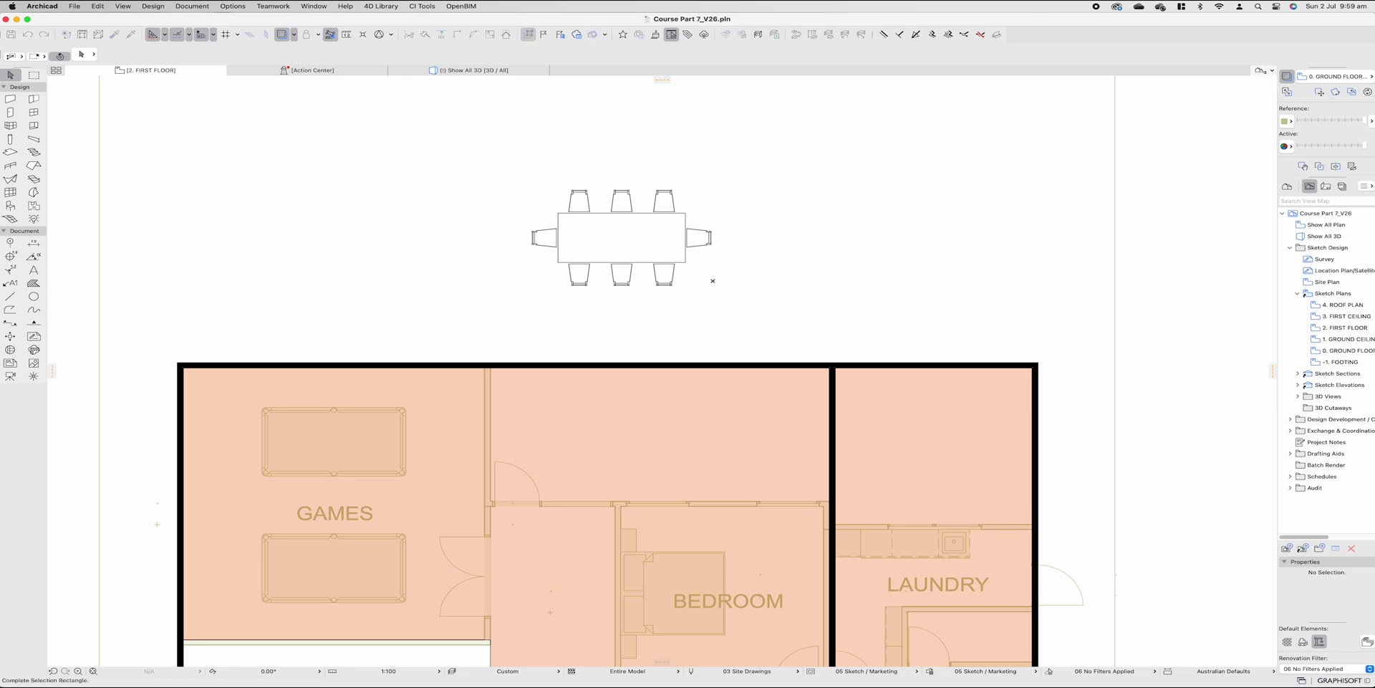
{"action": "left_click", "coordinate": [713, 281]}
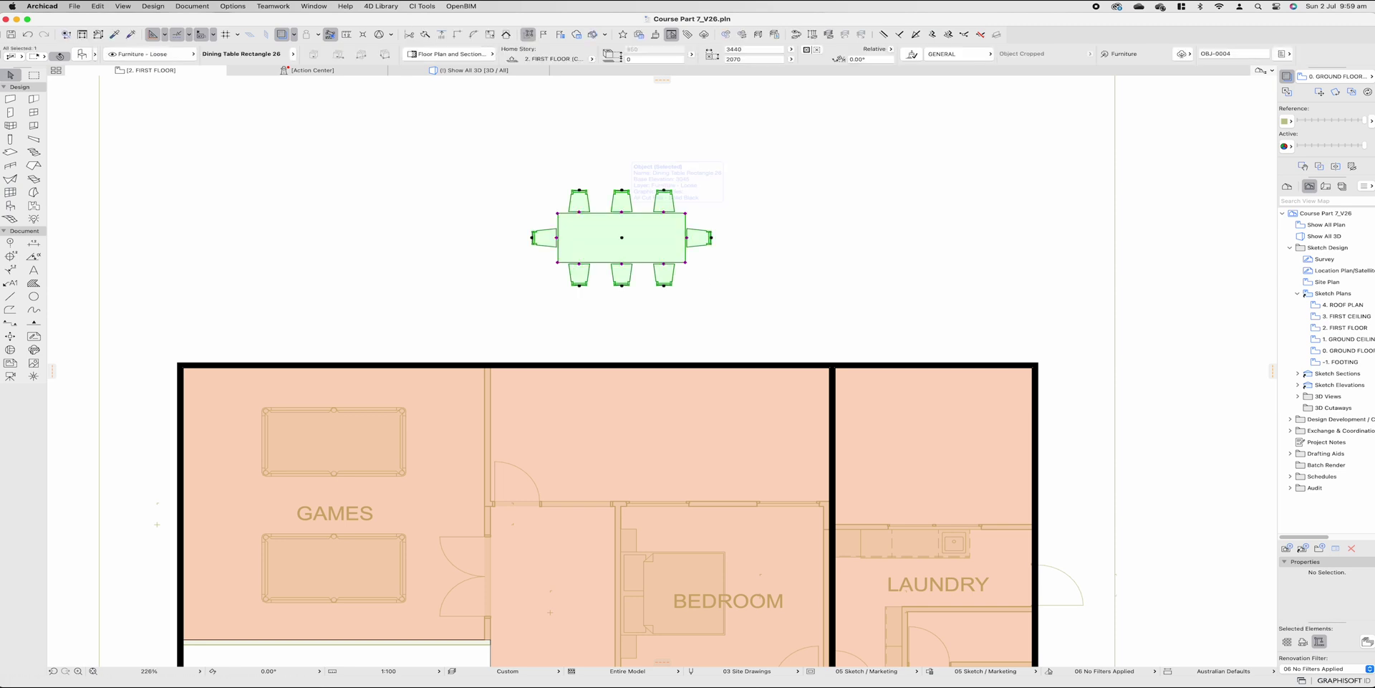
{"action": "scroll", "coordinate": [622, 211], "scroll_direction": "up", "scroll_amount": 3}
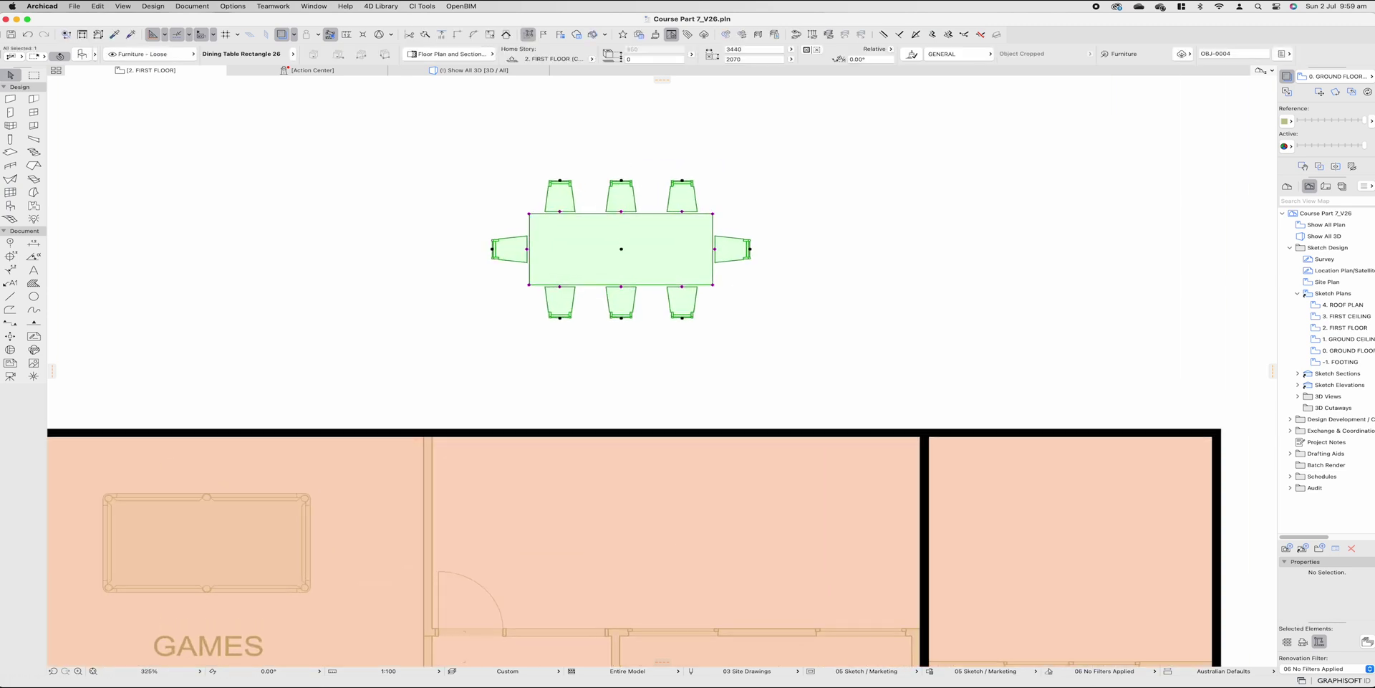
{"action": "left_click", "coordinate": [621, 212]}
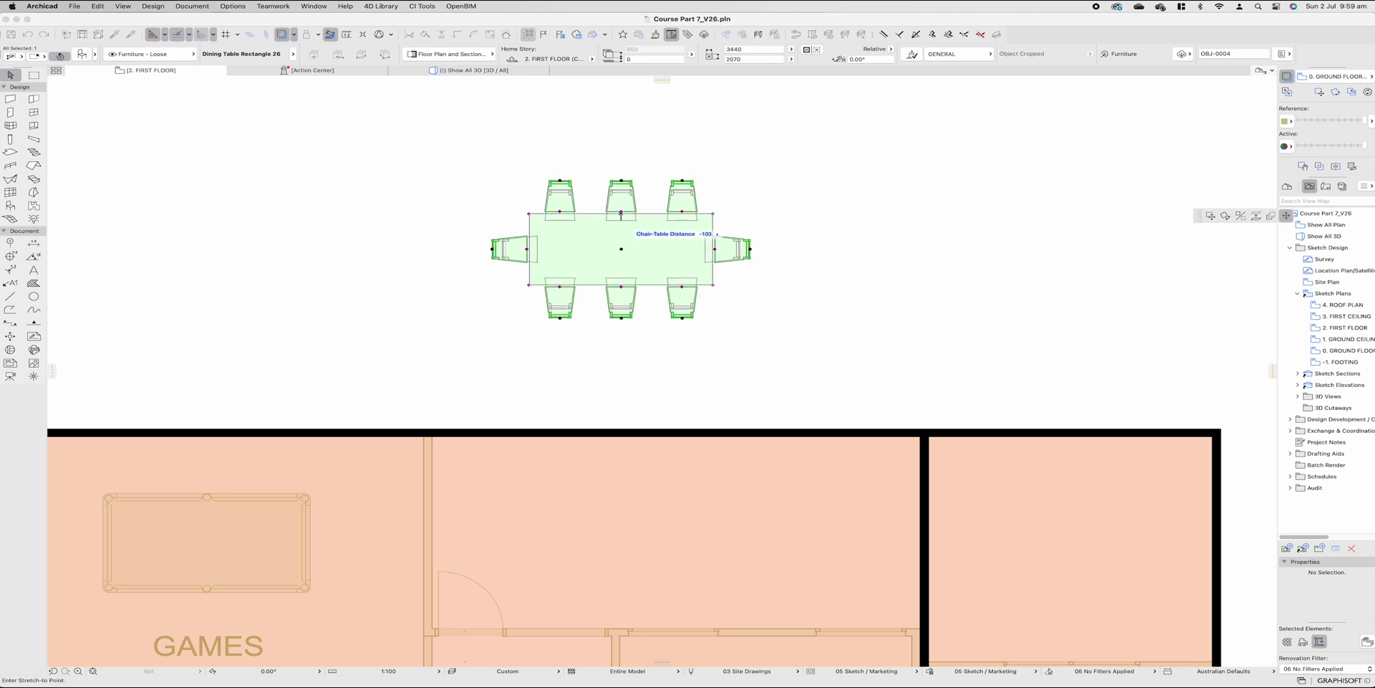
{"action": "left_click", "coordinate": [621, 213]}
{"action": "key", "text": "Escape"}
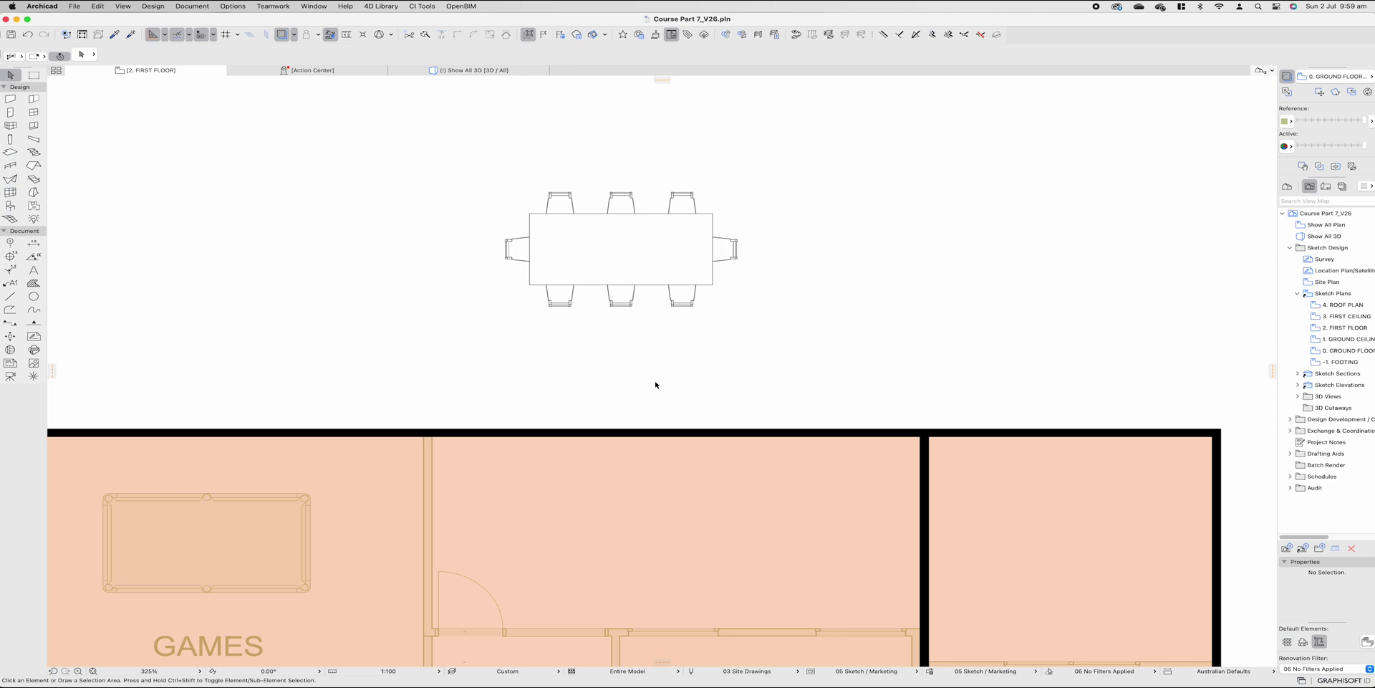
Step: Copy the dining suite into the empty space beside the original, above the floor plan
{"action": "scroll", "coordinate": [621, 136], "scroll_direction": "down", "scroll_amount": 5}
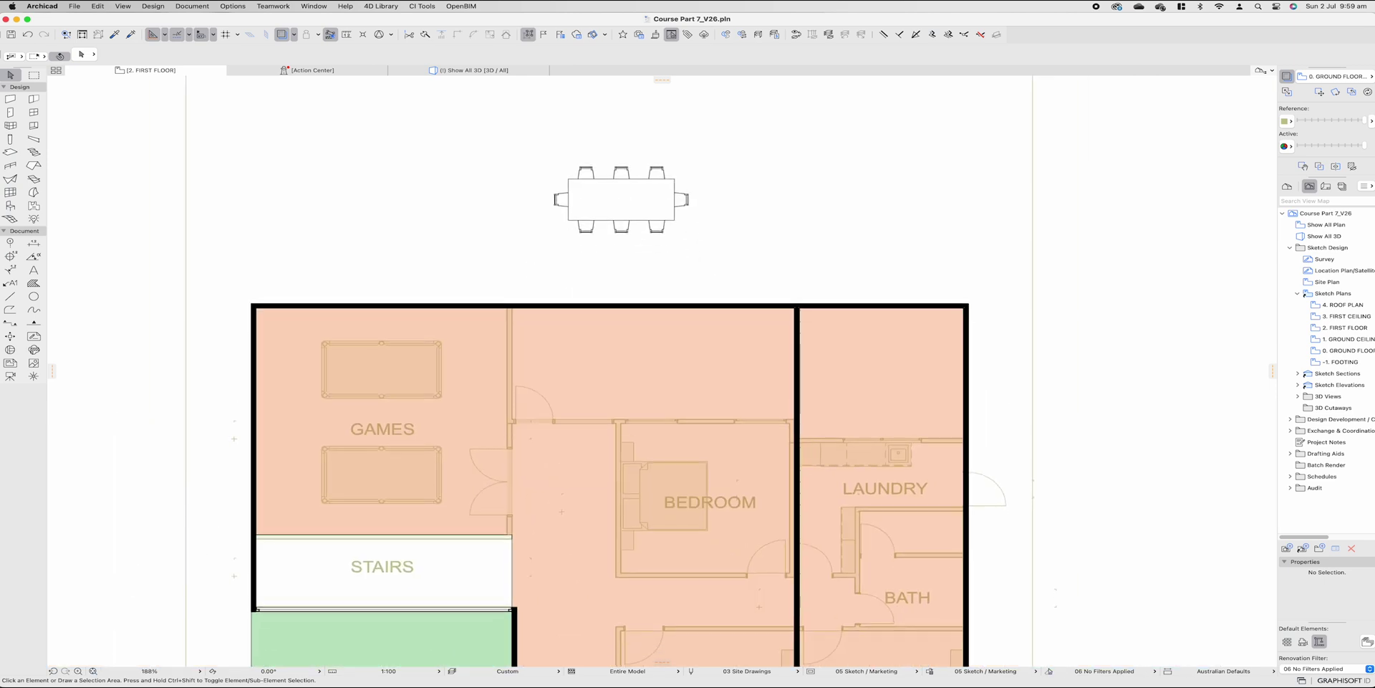
{"action": "left_click", "coordinate": [628, 204]}
{"action": "left_click", "coordinate": [804, 205]}
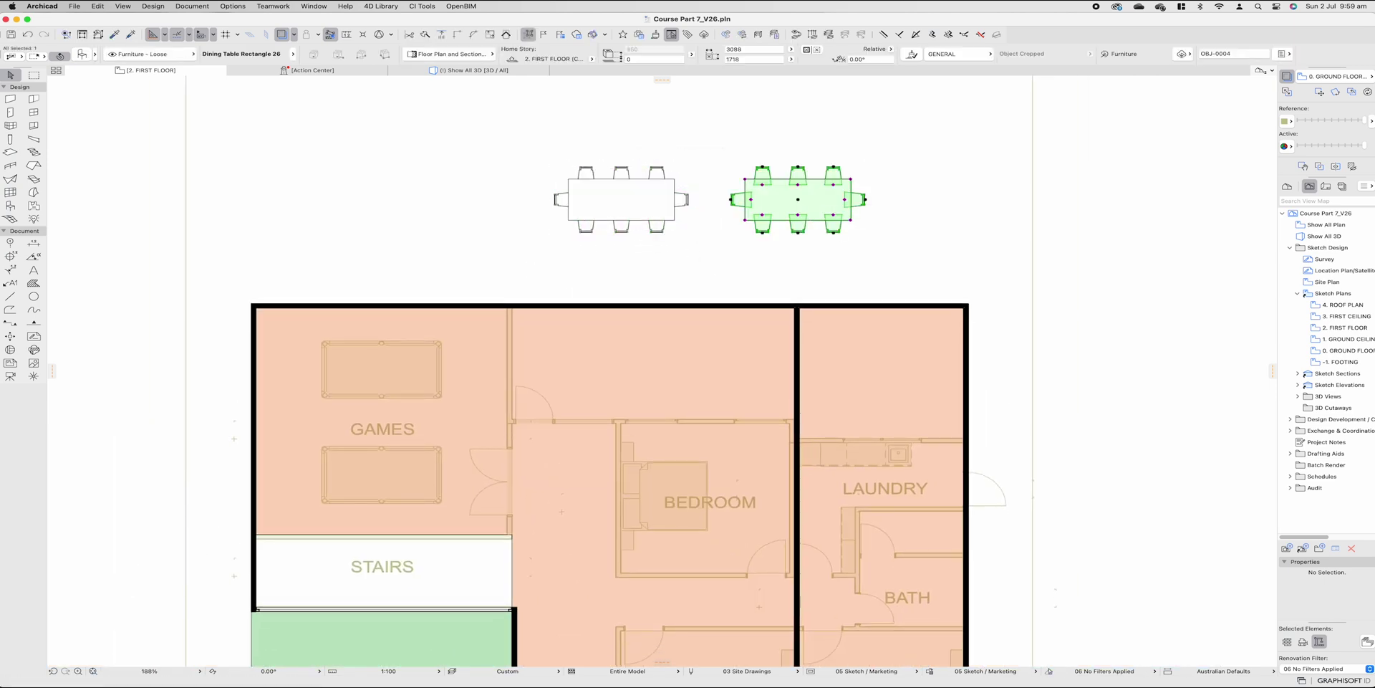
Step: Search the object library for "sofa" and replace the copied dining suite with the Lounge Suite object
{"action": "key", "text": "super+t"}
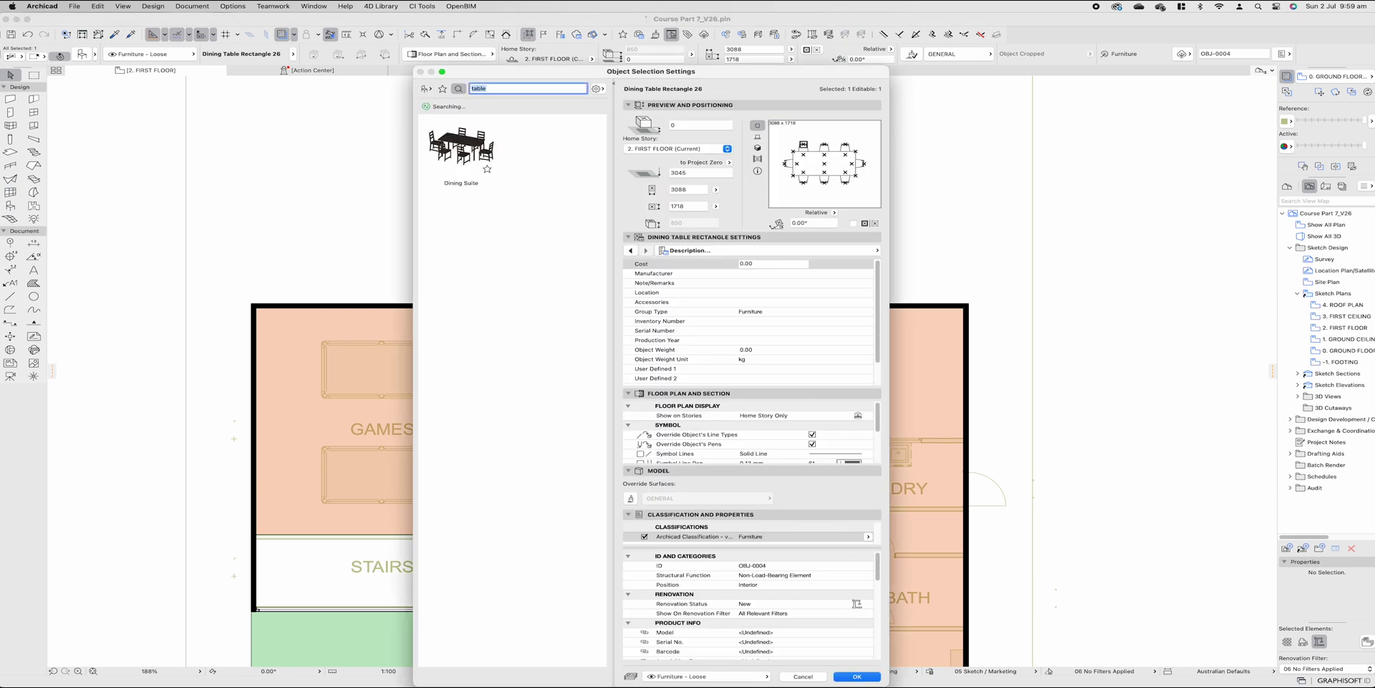
{"action": "type", "text": "sofa"}
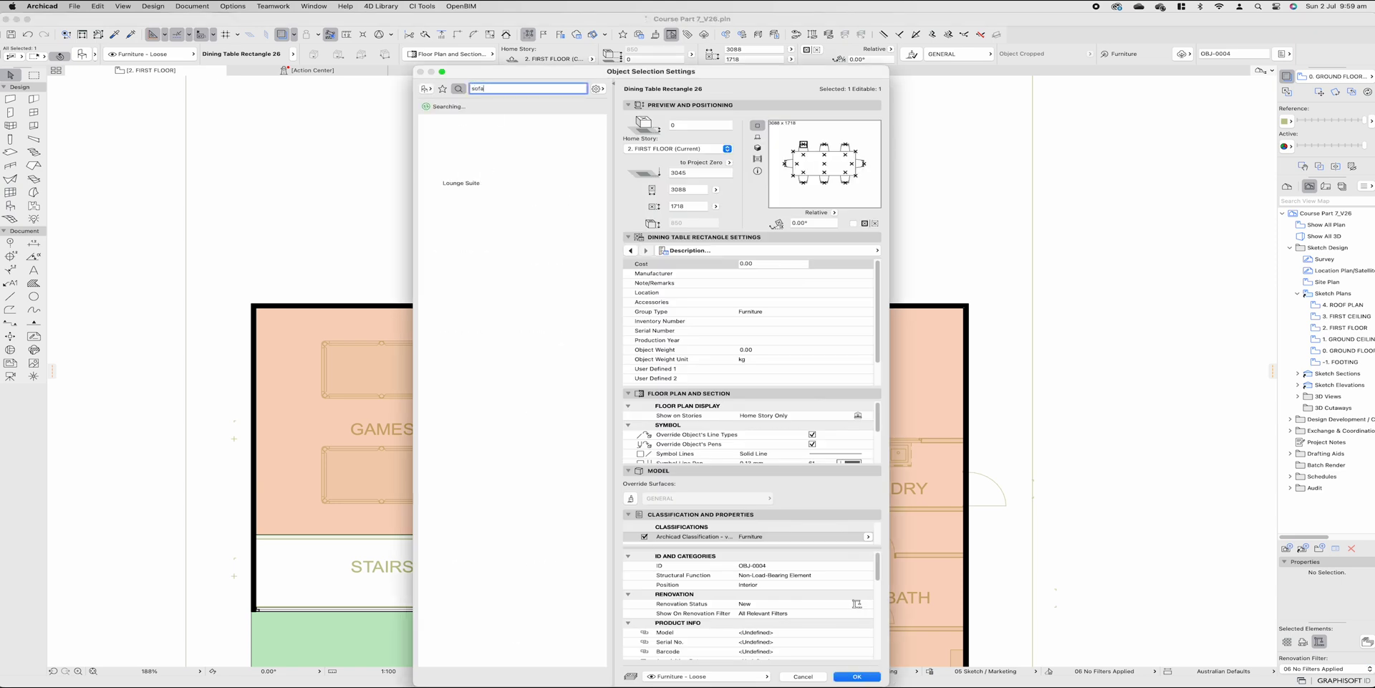
{"action": "left_click", "coordinate": [472, 161]}
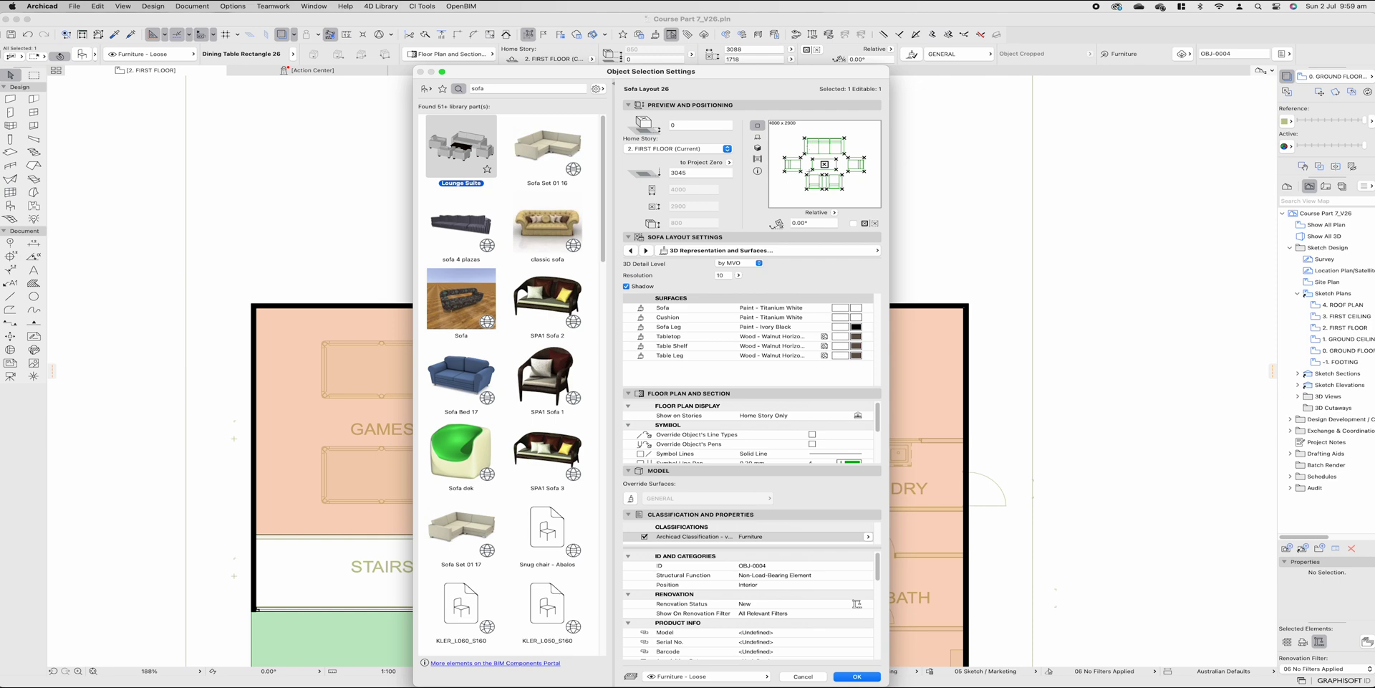
{"action": "left_click", "coordinate": [719, 250]}
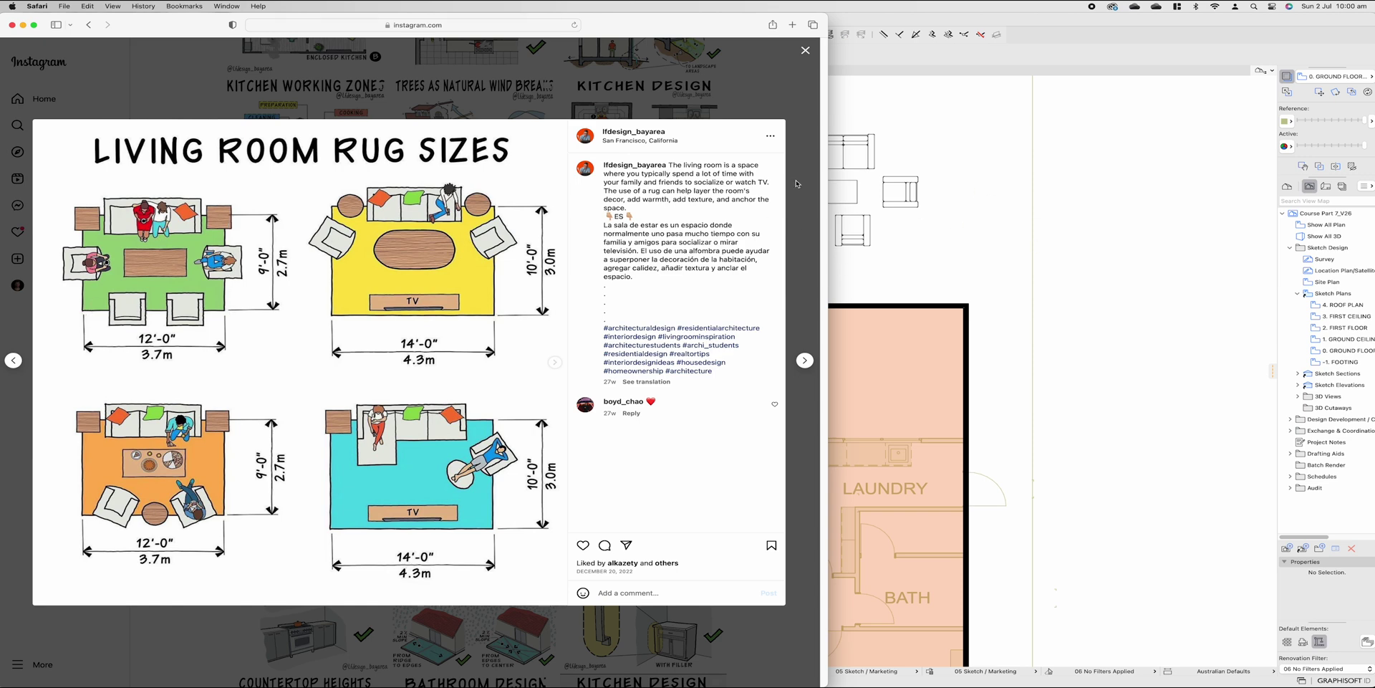
Step: Switch back to Archicad and prepare the Fill tool for a rectangular rug, using the Drafting Fill category
{"action": "left_click", "coordinate": [889, 233]}
{"action": "left_click", "coordinate": [33, 282]}
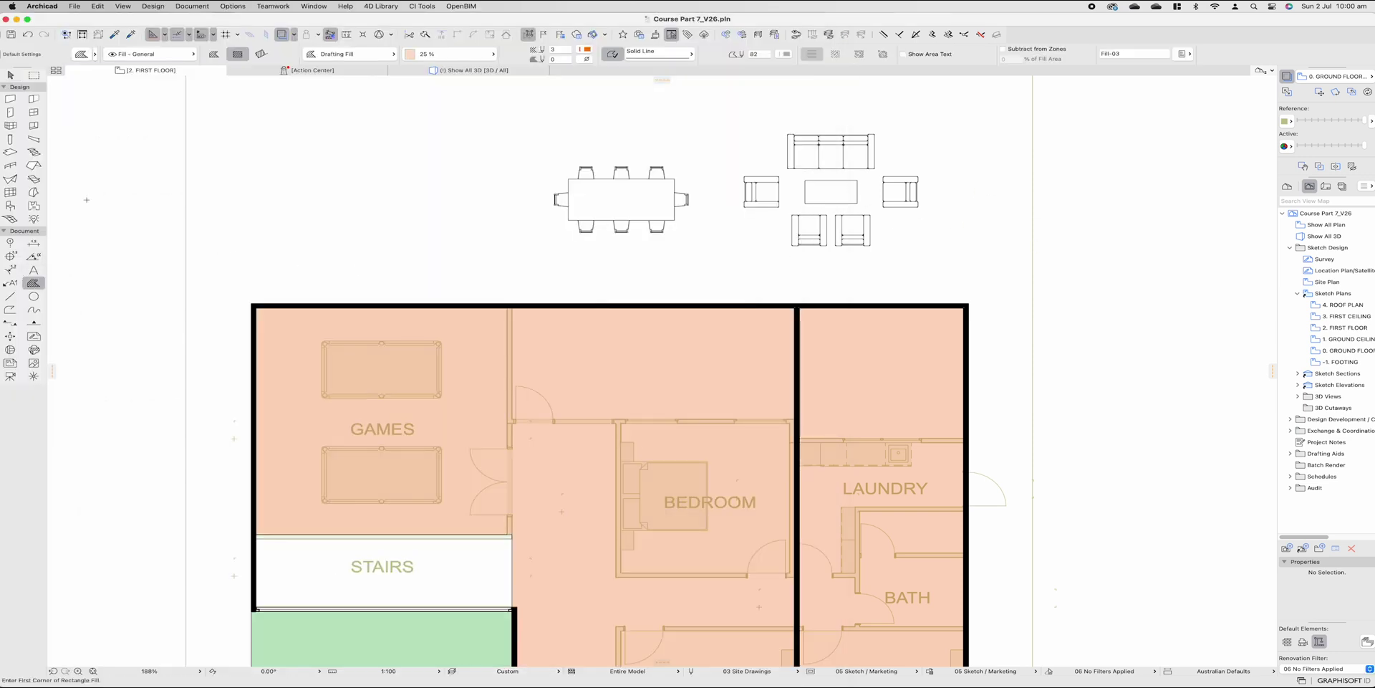
{"action": "key", "text": "Escape"}
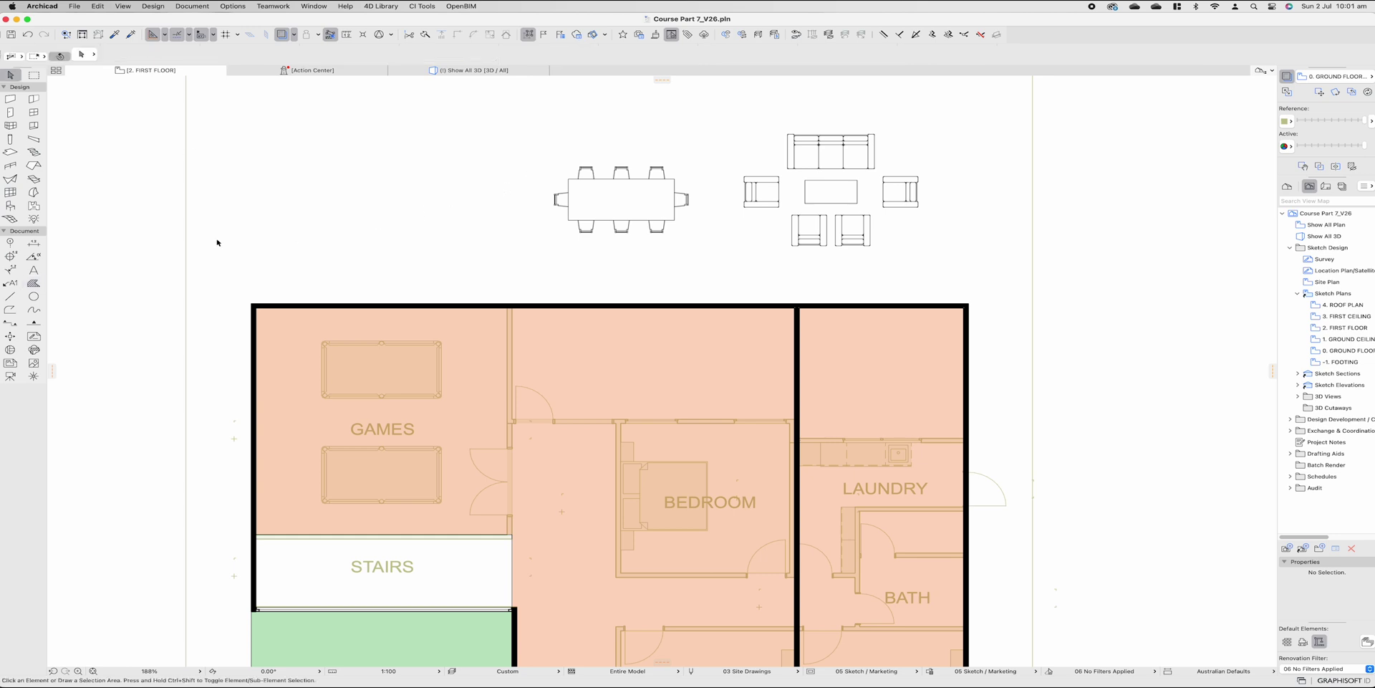
{"action": "left_click", "coordinate": [33, 283]}
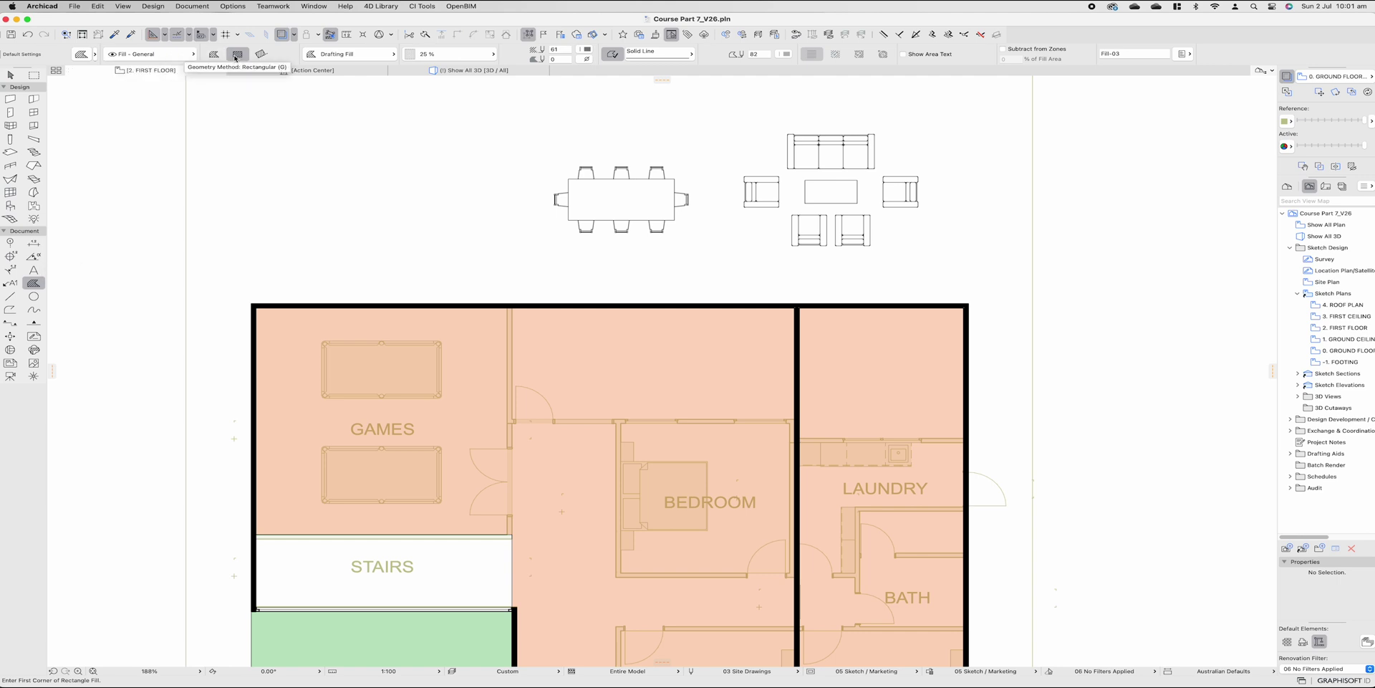
{"action": "left_click", "coordinate": [349, 54]}
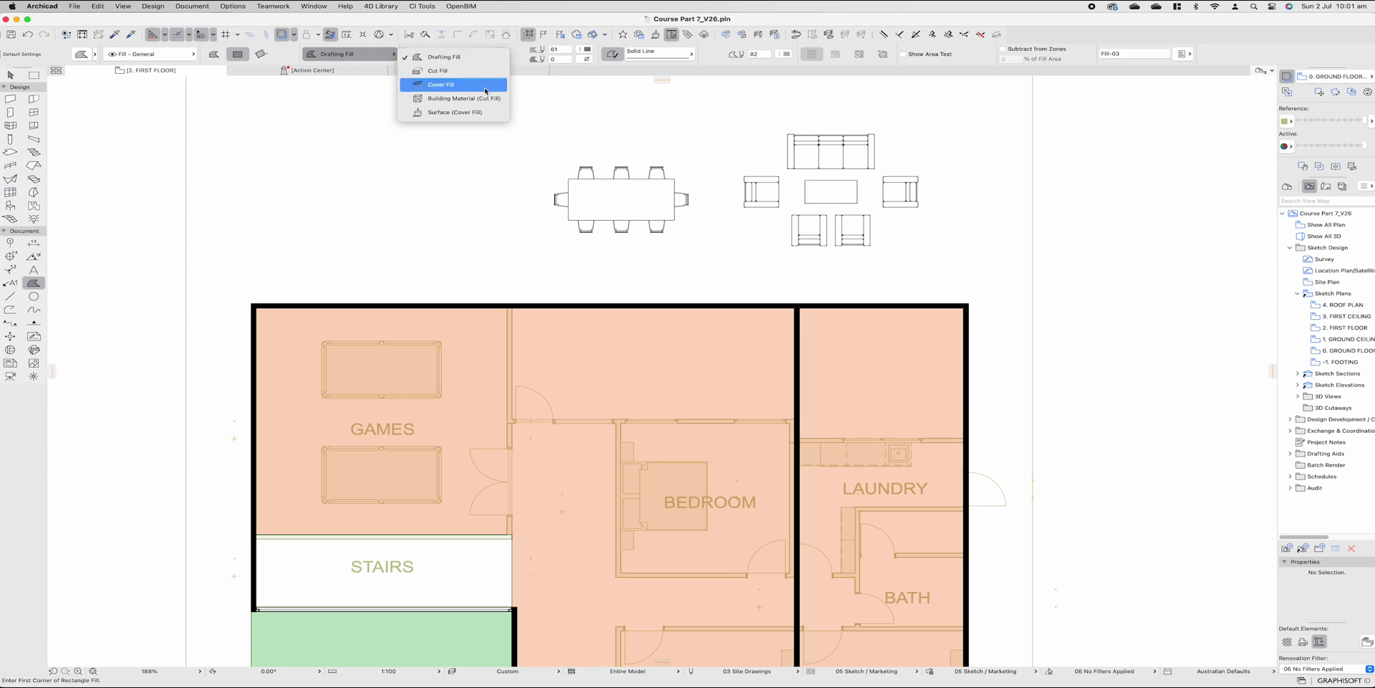
{"action": "left_click", "coordinate": [475, 63]}
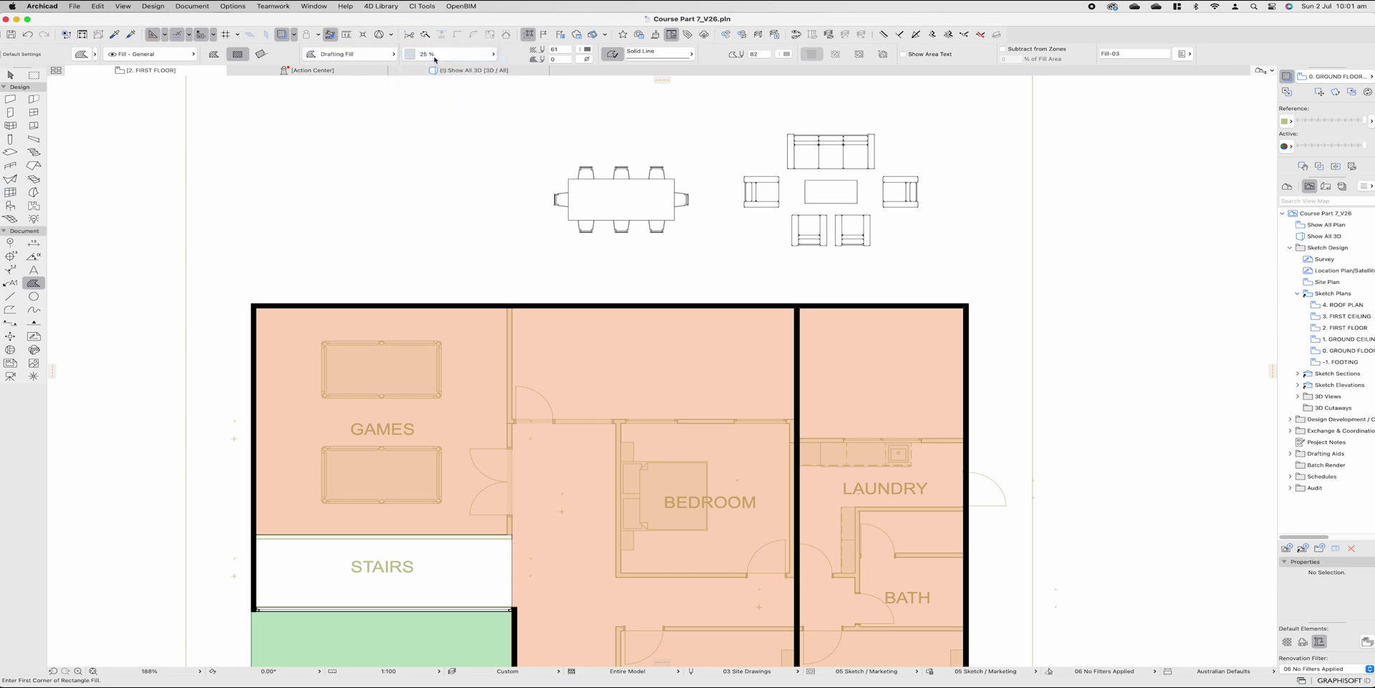
Step: Set the fill pattern to 25 %, its foreground pen to General - Symbols and Separators, and its background to transparent
{"action": "left_click", "coordinate": [452, 54]}
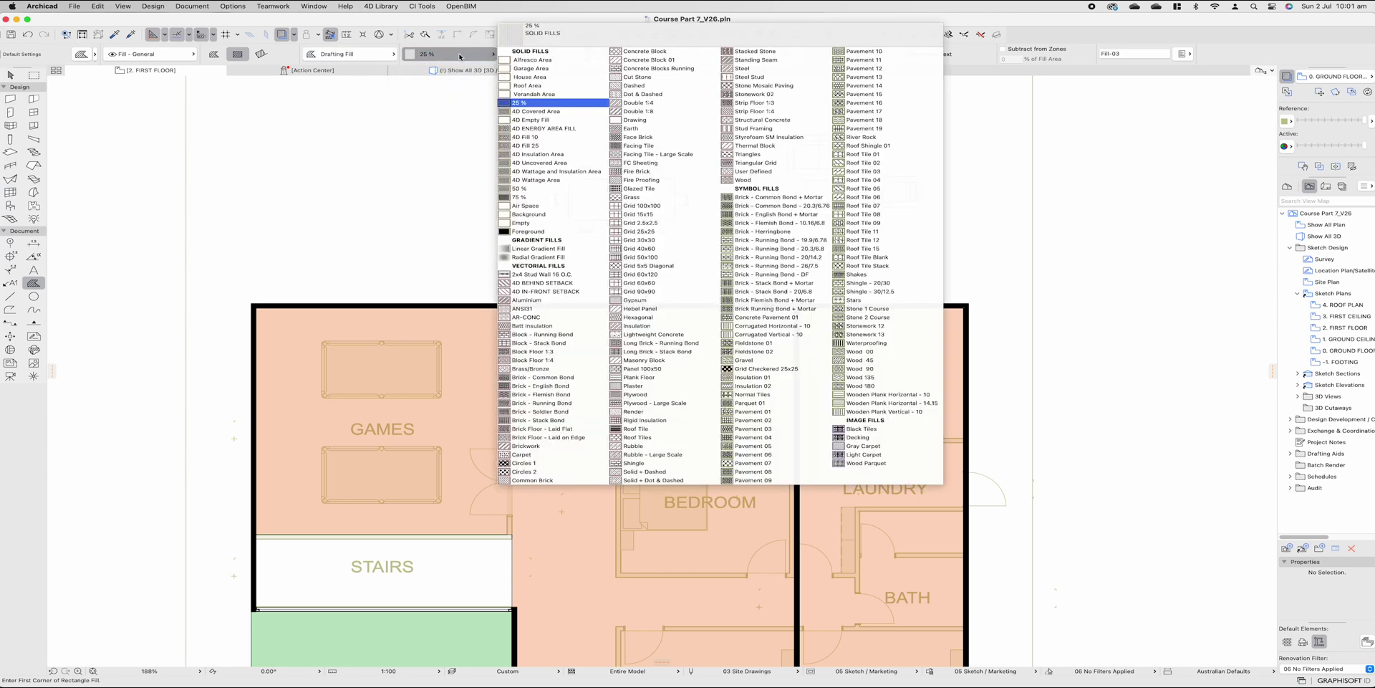
{"action": "left_click", "coordinate": [544, 102]}
{"action": "left_click", "coordinate": [452, 53]}
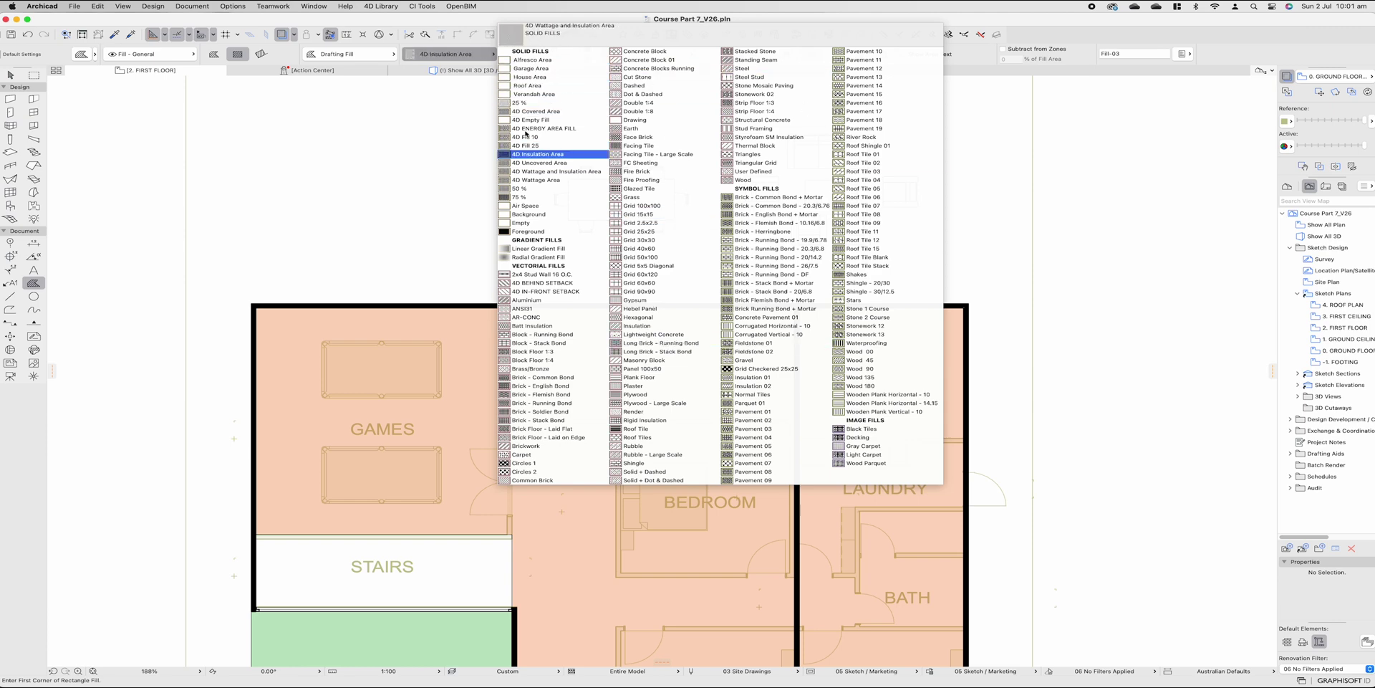
{"action": "left_click", "coordinate": [519, 103]}
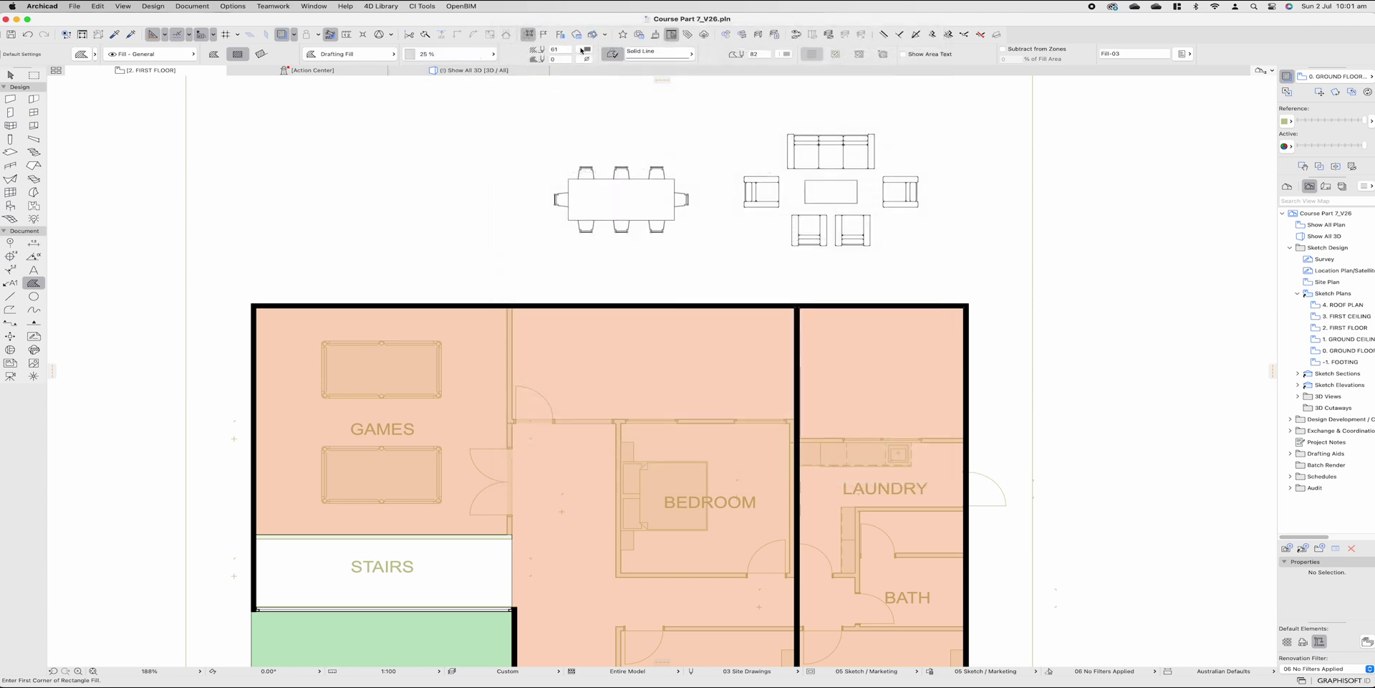
{"action": "left_click", "coordinate": [590, 51]}
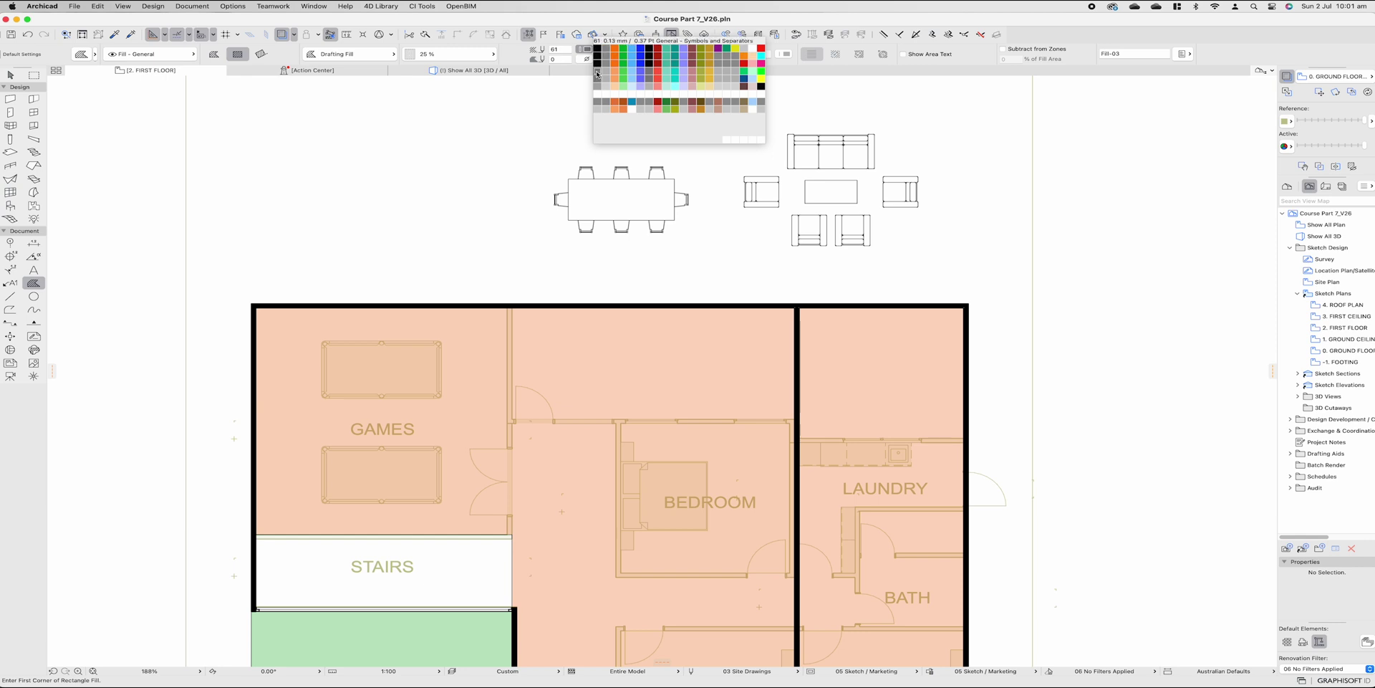
{"action": "left_click", "coordinate": [597, 74]}
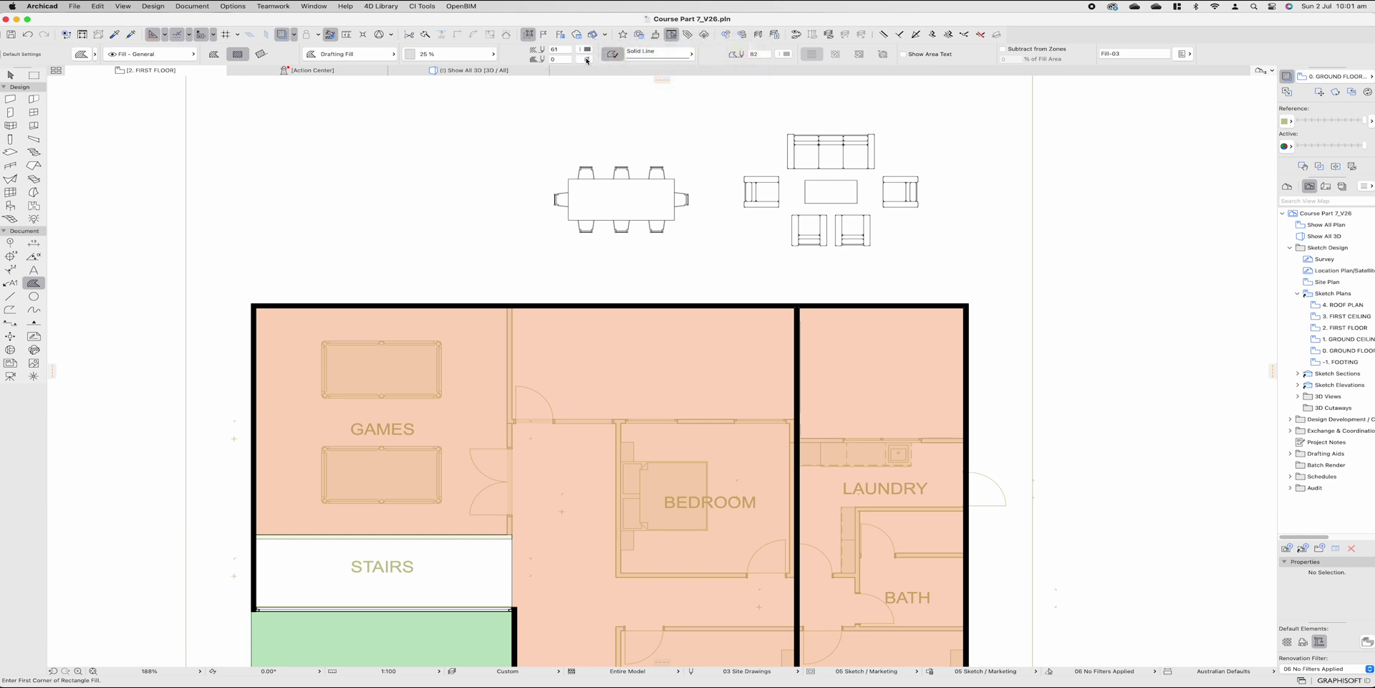
{"action": "left_click", "coordinate": [586, 60]}
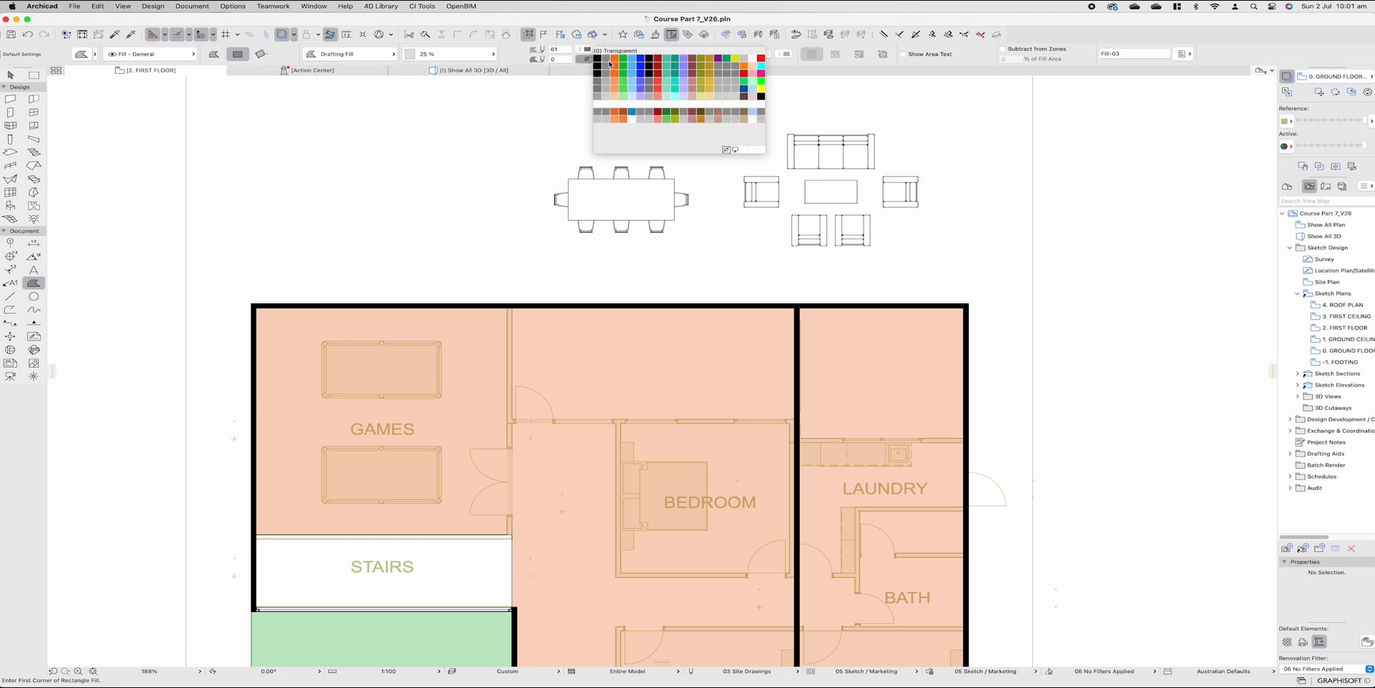
{"action": "left_click", "coordinate": [727, 150]}
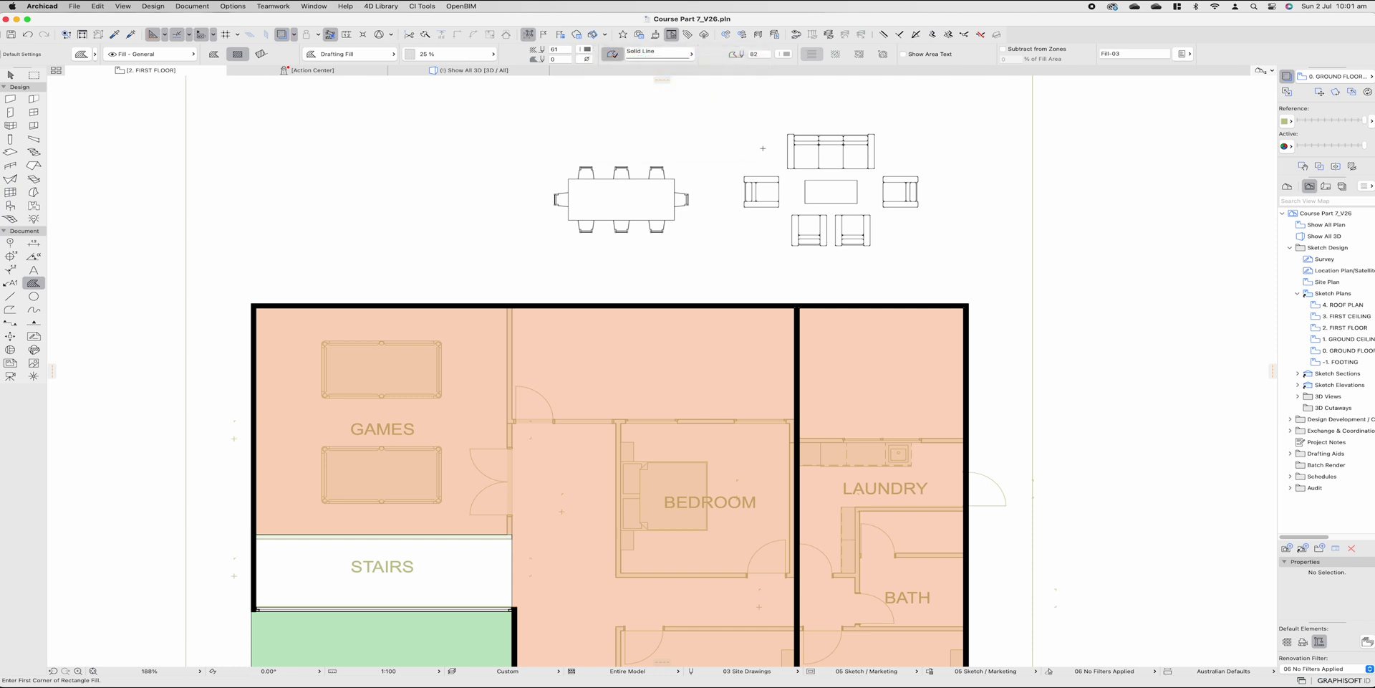
Step: Draw a rectangular rug fill 2700 mm wide by 3700 mm high beside the lounge suite's sofa
{"action": "left_click", "coordinate": [763, 148]}
{"action": "type", "text": "2700"}
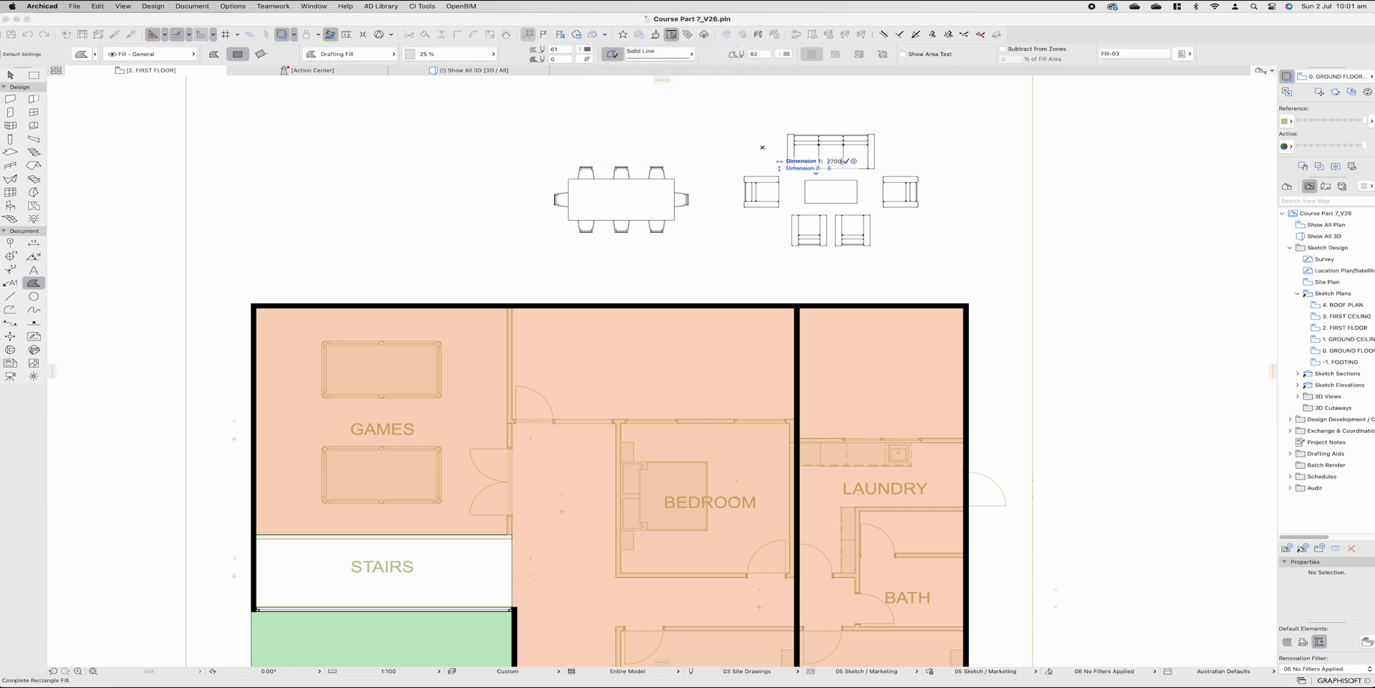
{"action": "key", "text": "Tab"}
{"action": "type", "text": "3700"}
{"action": "key", "text": "Return"}
{"action": "key", "text": "Escape"}
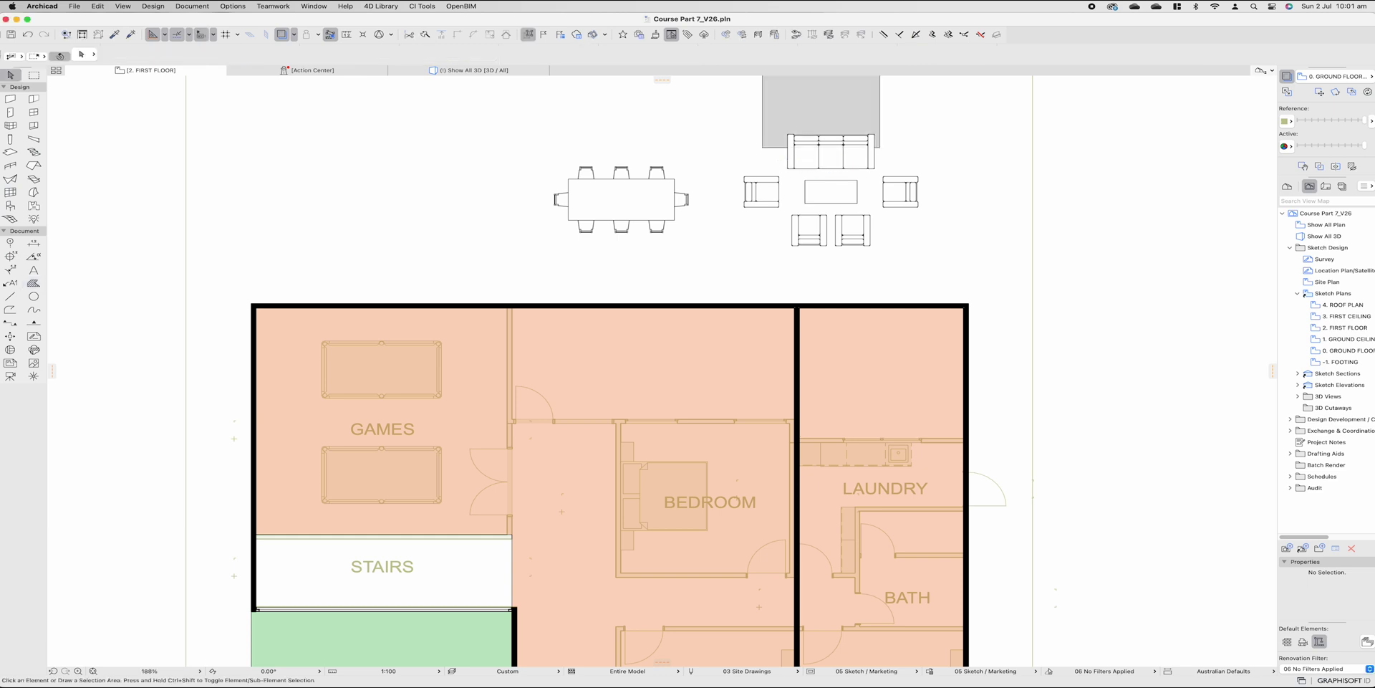
Step: Rotate the rug fill 90° so its long side runs parallel to the sofa
{"action": "left_click", "coordinate": [808, 200]}
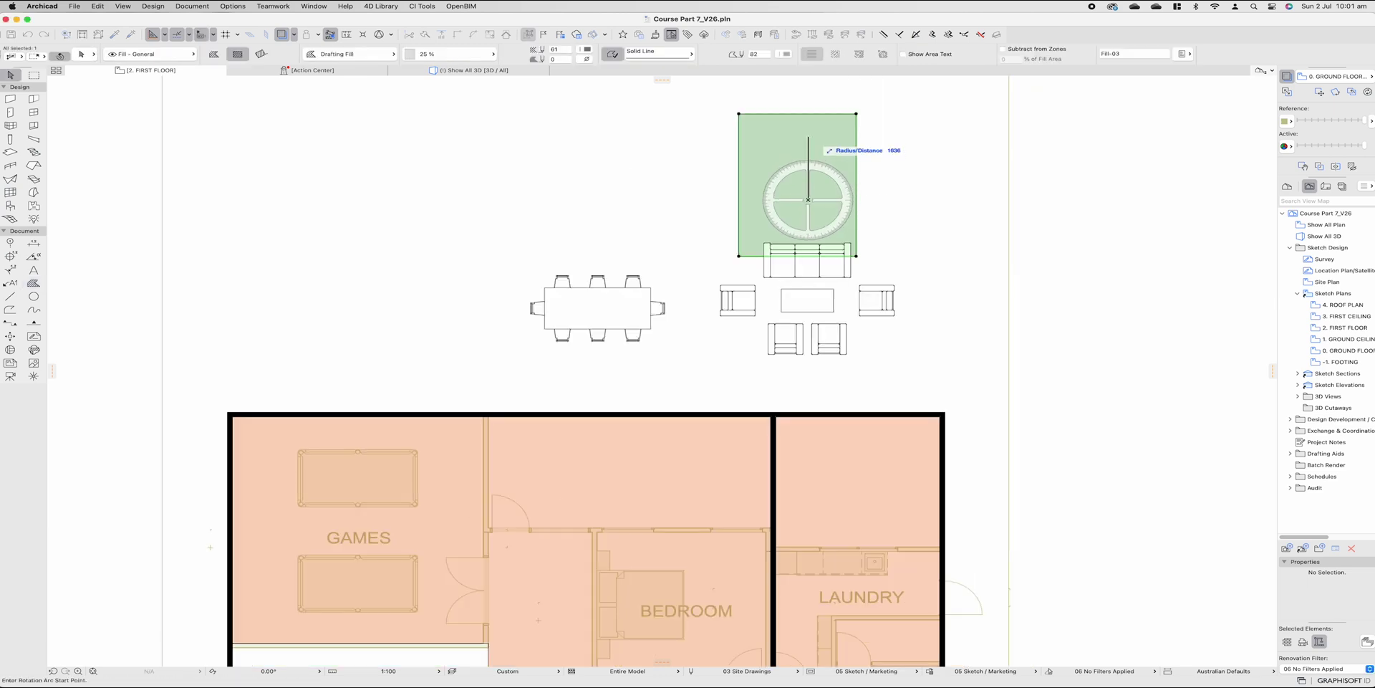
{"action": "left_click", "coordinate": [808, 137]}
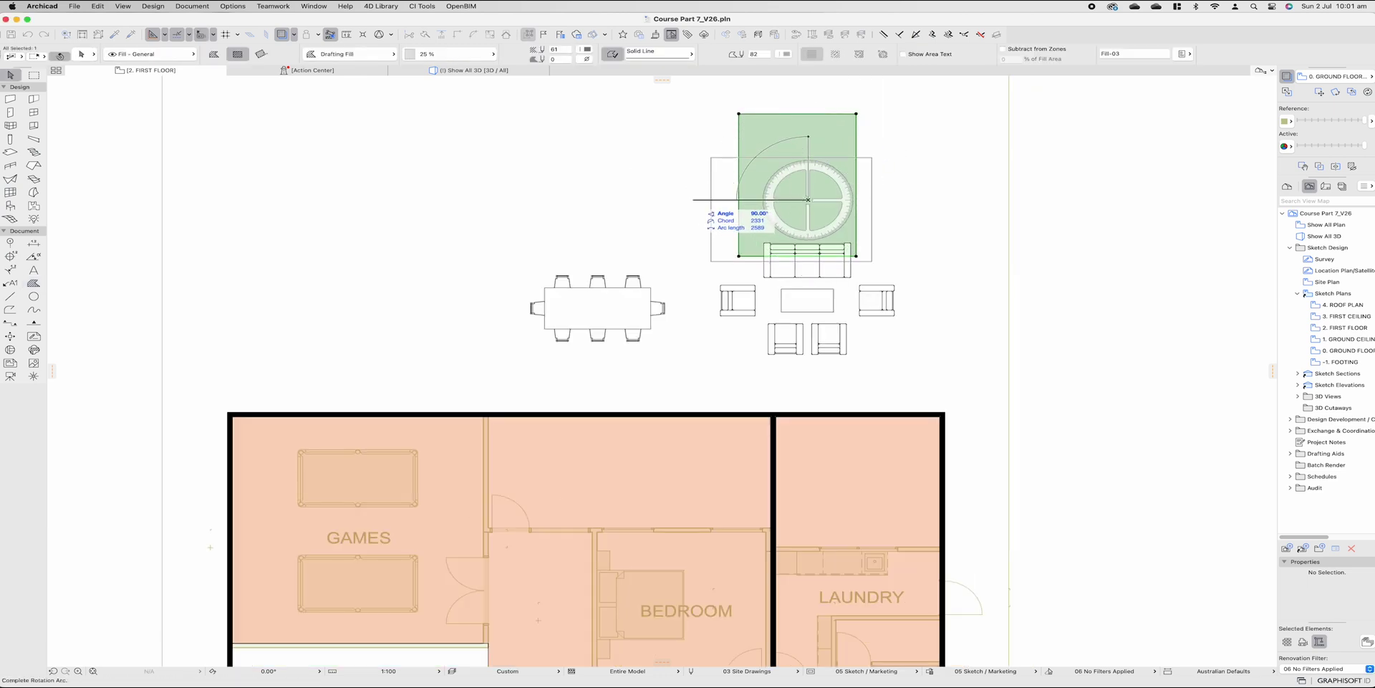
{"action": "left_click", "coordinate": [745, 199]}
{"action": "scroll", "coordinate": [773, 330], "scroll_direction": "up", "scroll_amount": 4}
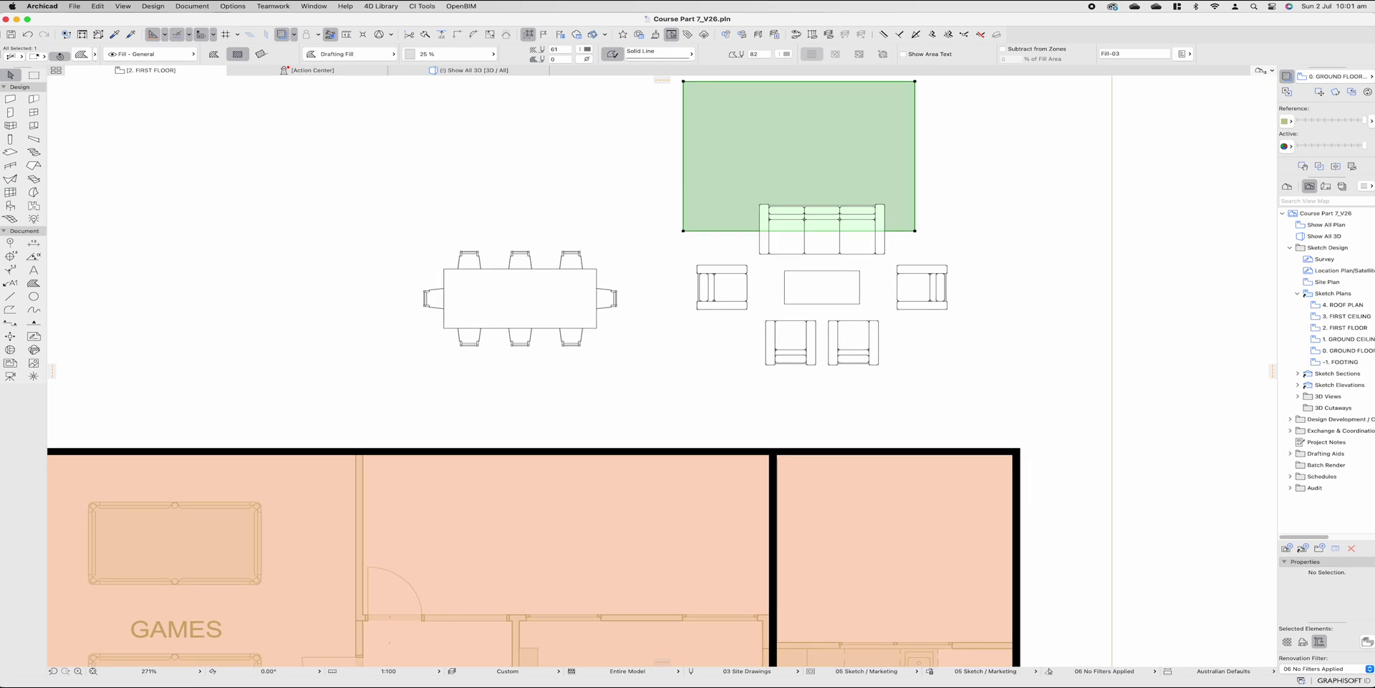
Step: Move the rug fill down beneath the lounge suite so the sofa and armchairs surround it
{"action": "key", "text": "super+d"}
{"action": "left_click", "coordinate": [805, 172]}
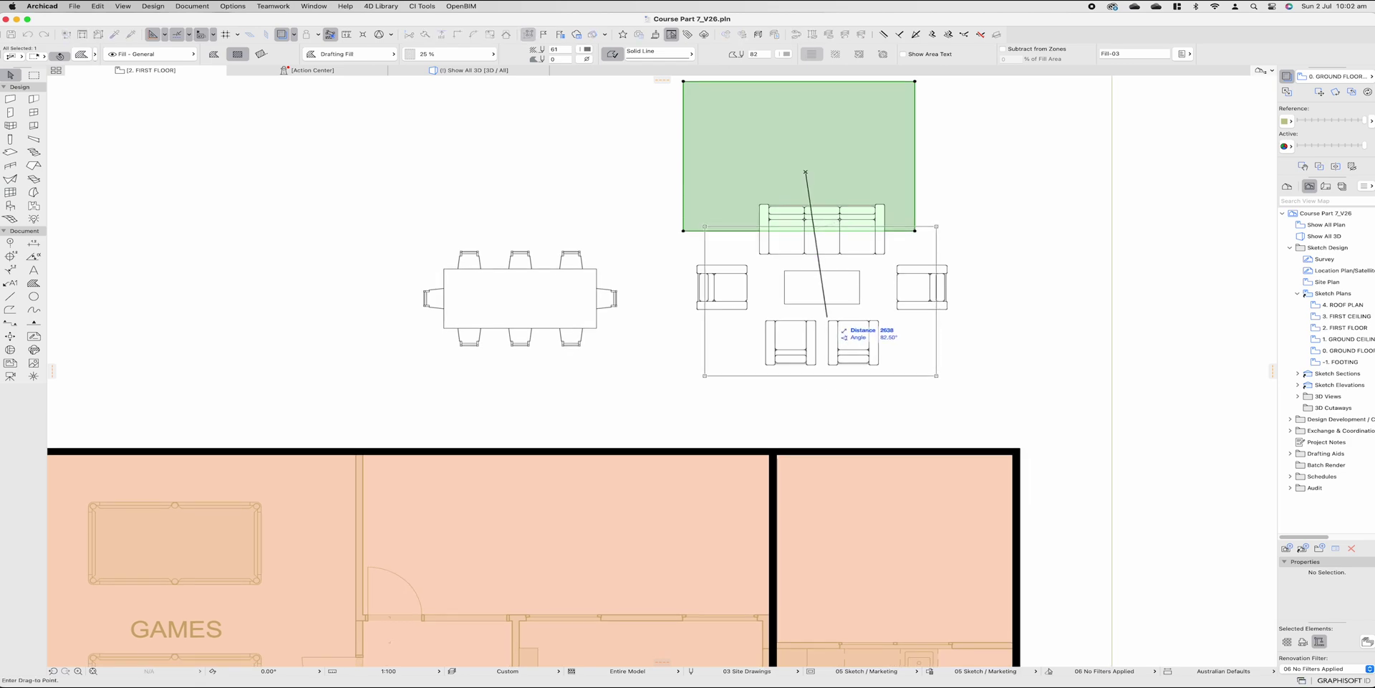
{"action": "left_click", "coordinate": [826, 325]}
{"action": "key", "text": "Escape"}
Step: Recheck the living room rug sizes in Safari, and set the lounge suite's gap between coffee table and seats to 400 mm in Archicad
{"action": "key", "text": "super+Tab"}
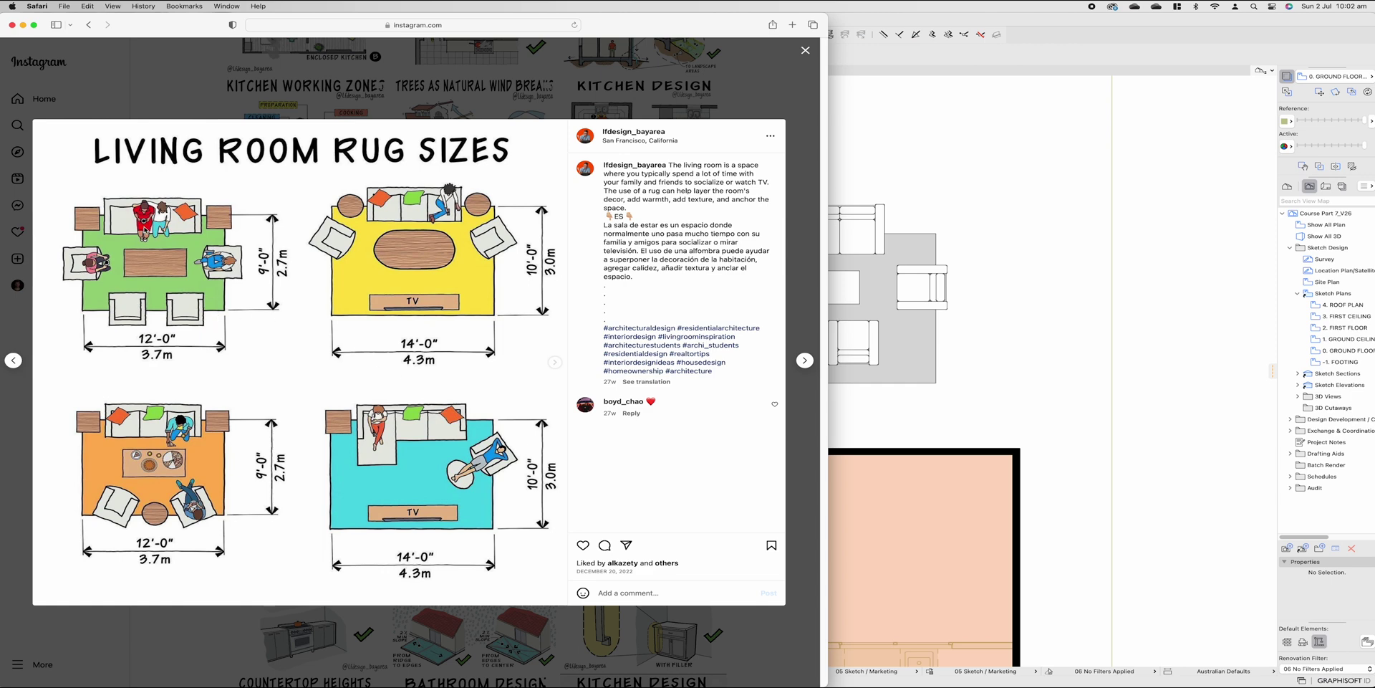
{"action": "left_click", "coordinate": [927, 374]}
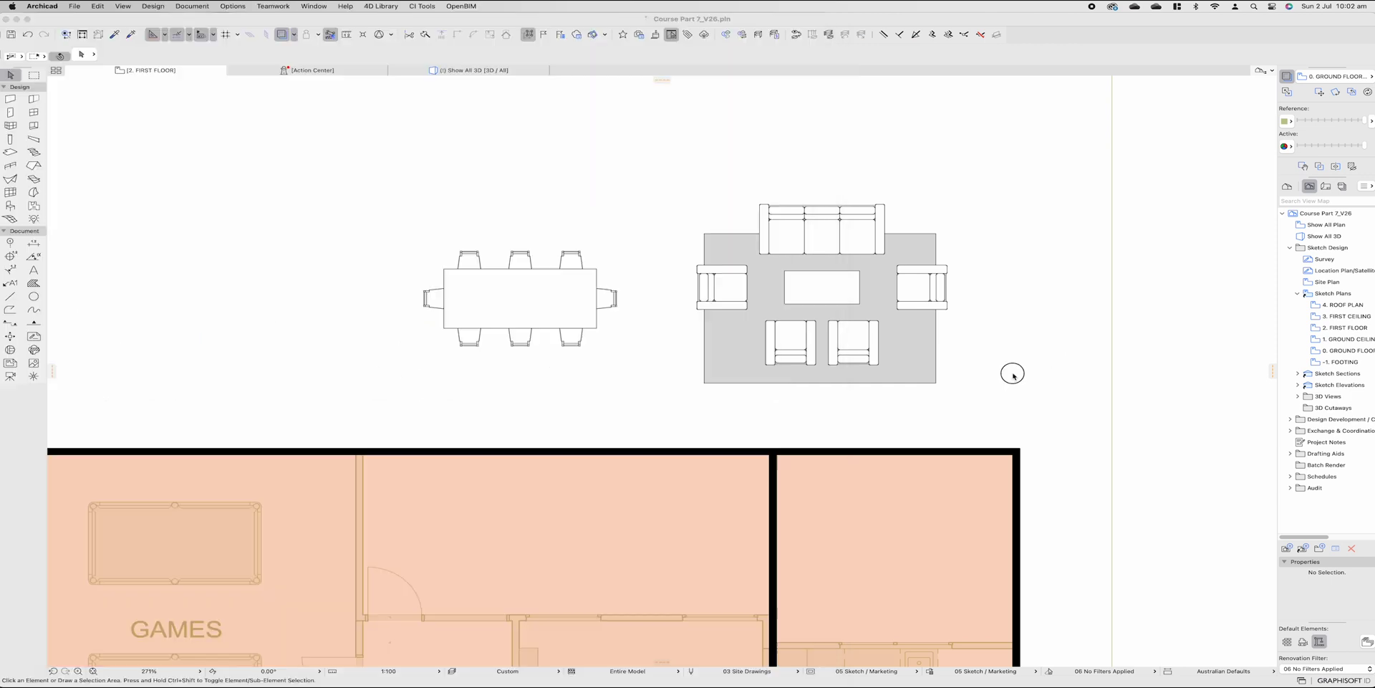
{"action": "left_click", "coordinate": [868, 359]}
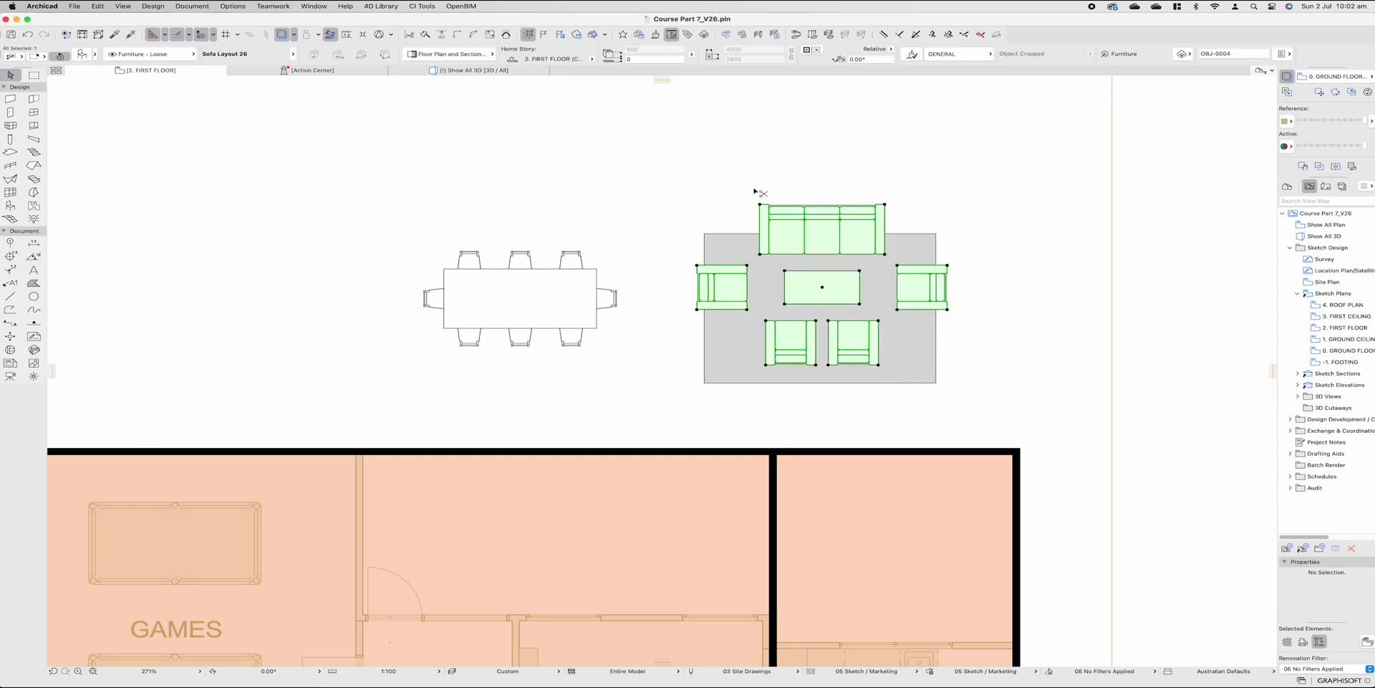
{"action": "double_click", "coordinate": [870, 285]}
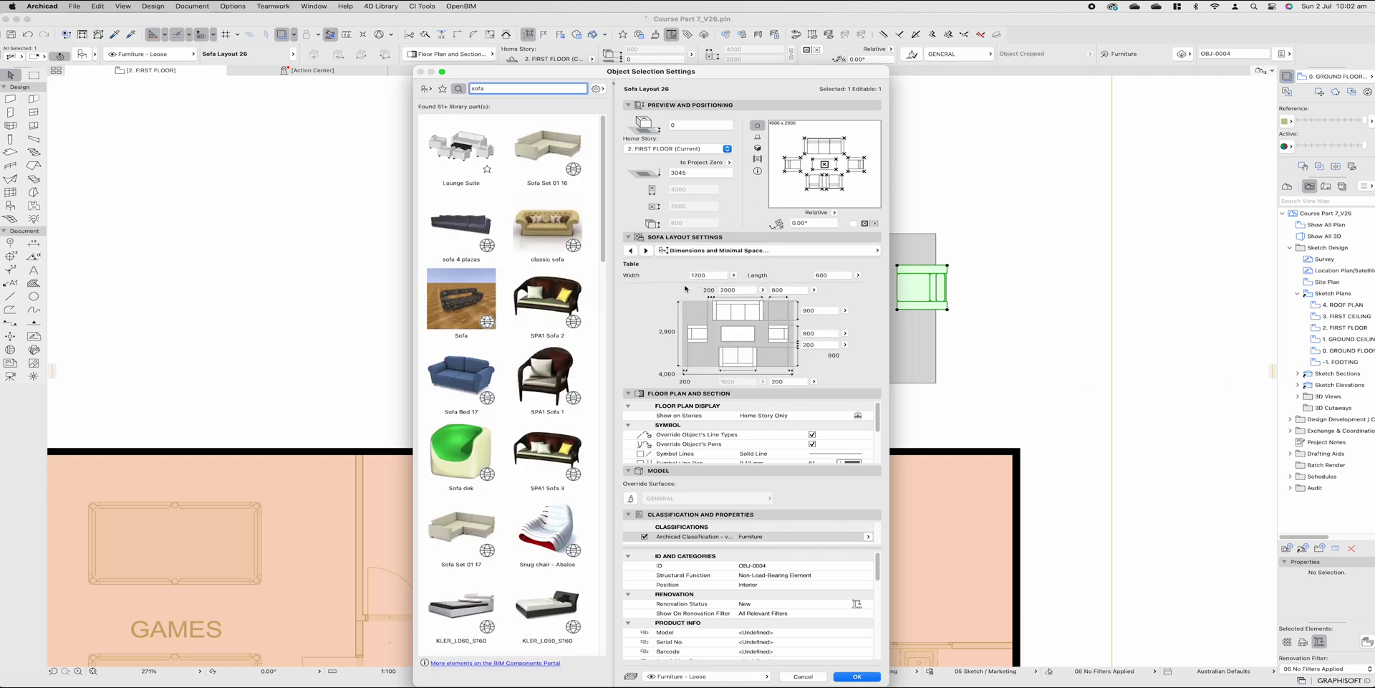
{"action": "left_click", "coordinate": [819, 334]}
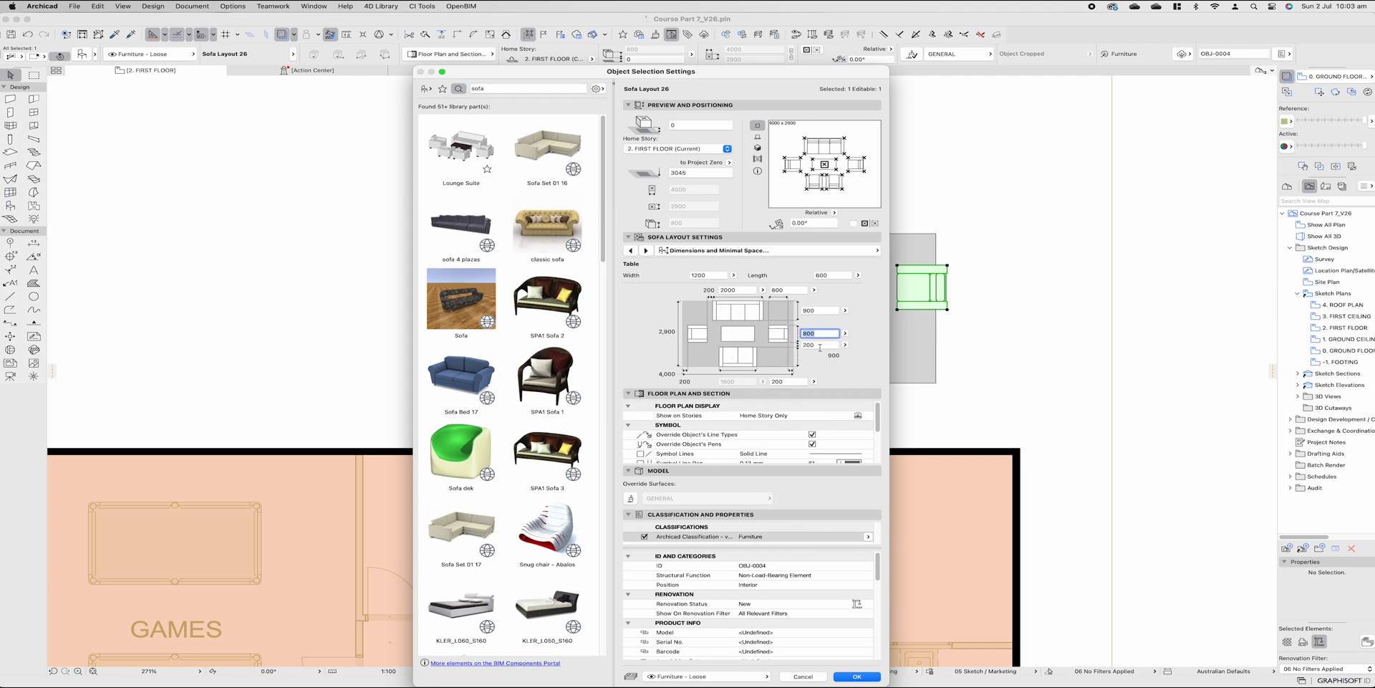
{"action": "key", "text": "Tab"}
{"action": "type", "text": "400"}
{"action": "left_click", "coordinate": [827, 334]}
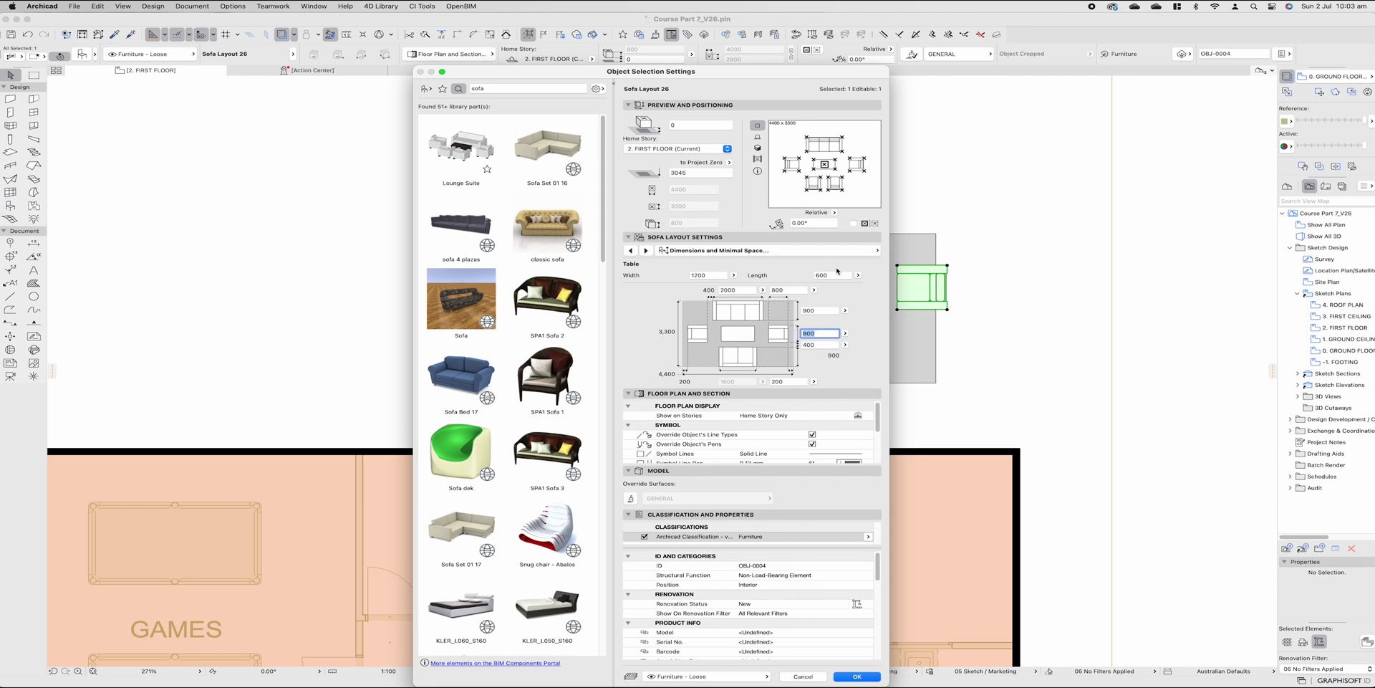
{"action": "left_click", "coordinate": [859, 675]}
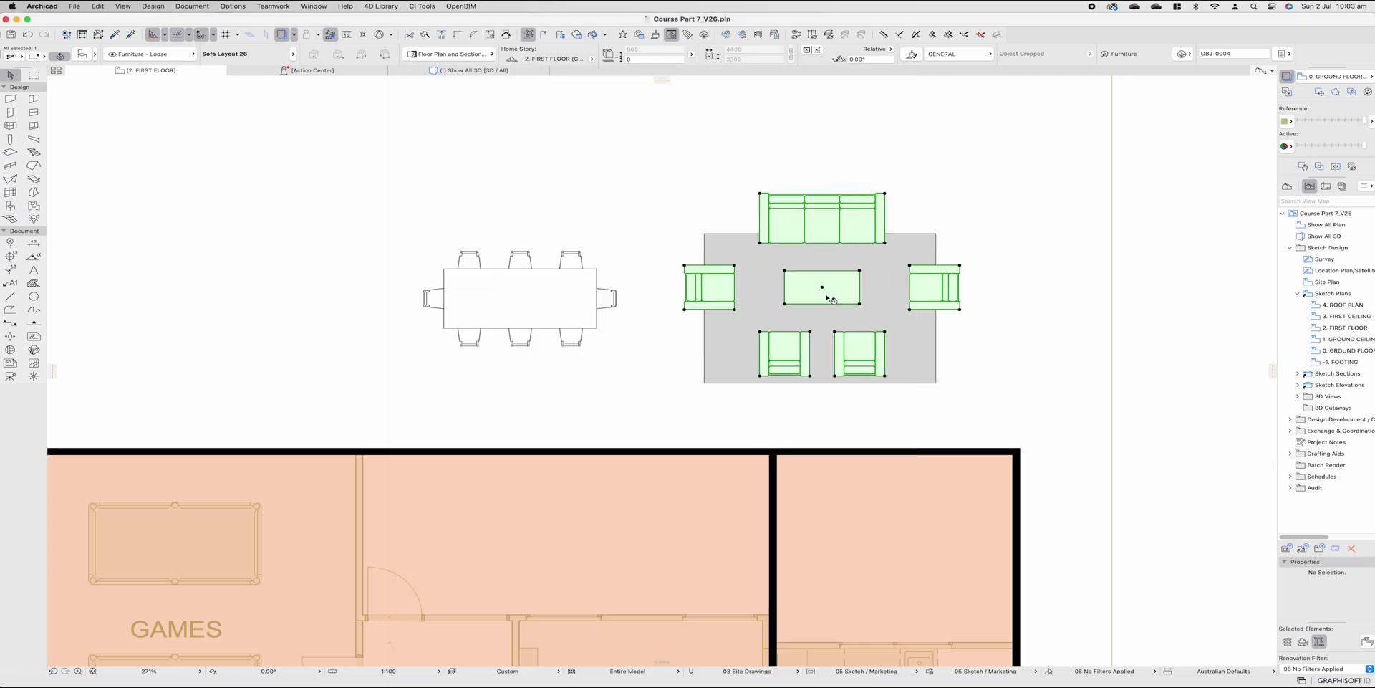
Step: Move the lounge suite straight down so its coffee table sits near the centre of the rug
{"action": "key", "text": "Escape"}
{"action": "key", "text": "super+d"}
{"action": "left_click", "coordinate": [821, 287]}
{"action": "left_click", "coordinate": [822, 305]}
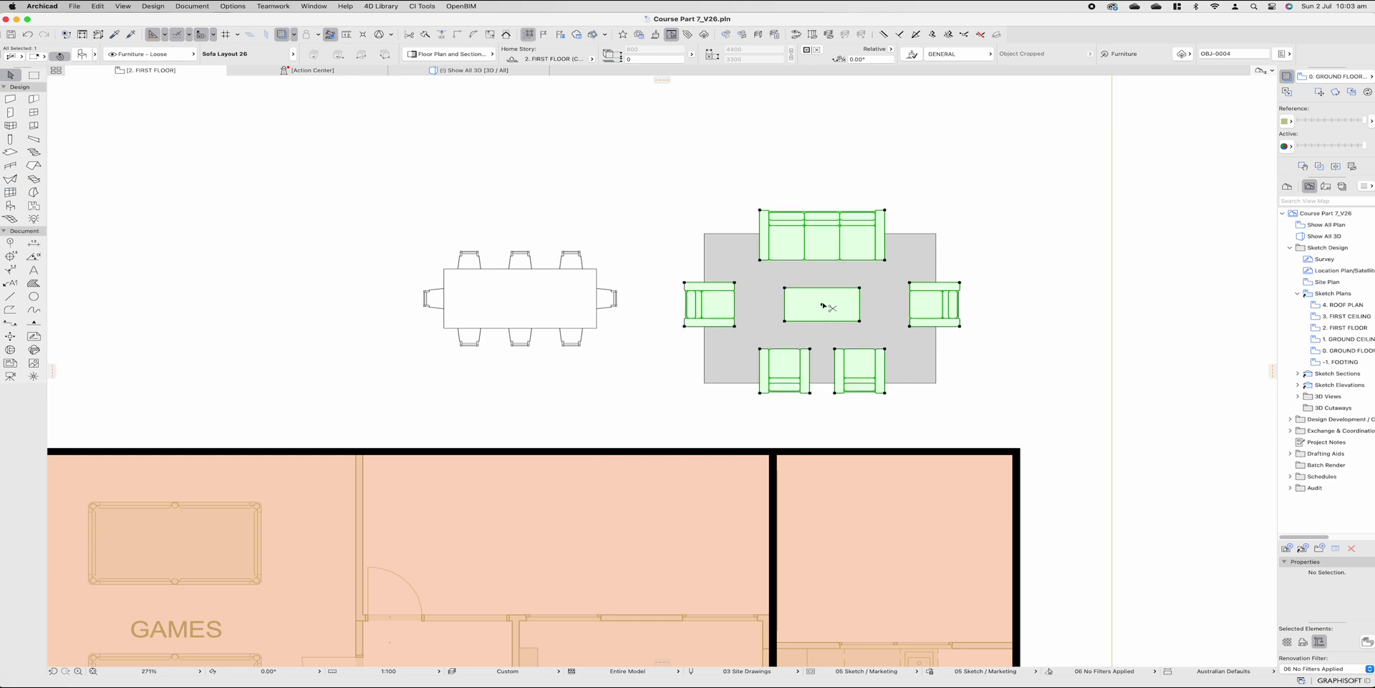
Step: Set the lounge suite's gap between coffee table and seats to 500 mm and nudge the suite down to centre it on the rug
{"action": "key", "text": "super+t"}
{"action": "left_click", "coordinate": [816, 345]}
{"action": "type", "text": "500"}
{"action": "key", "text": "Return"}
{"action": "key", "text": "super+d"}
{"action": "left_click", "coordinate": [822, 305]}
{"action": "left_click", "coordinate": [822, 310]}
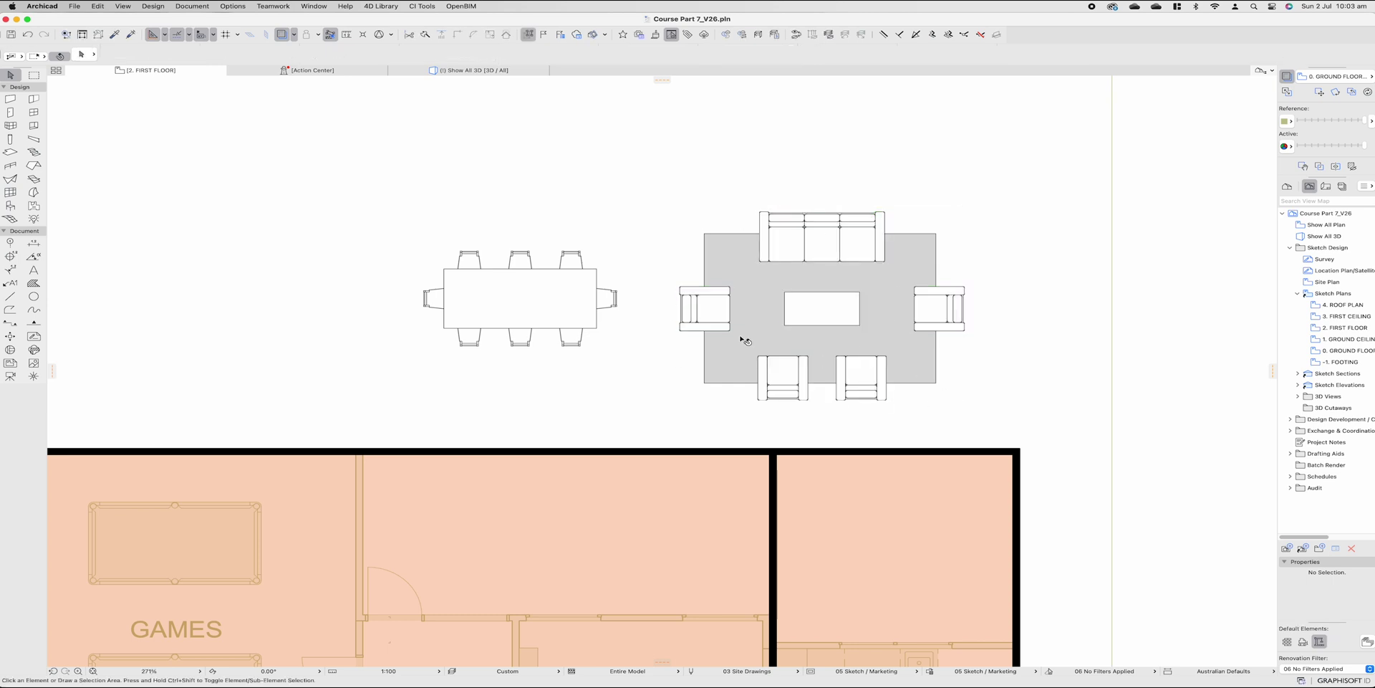
Step: Measure the distance from the front-left armchair to the middle of the sofa
{"action": "left_click", "coordinate": [779, 278]}
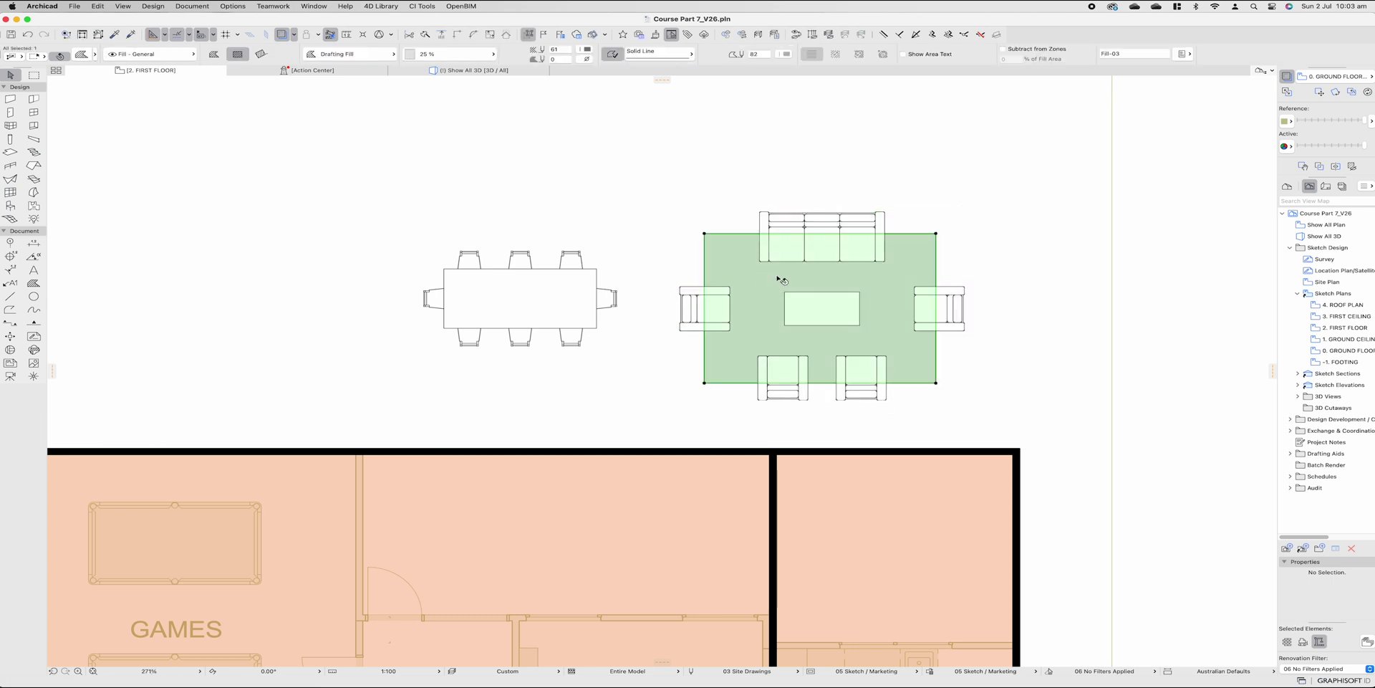
{"action": "key", "text": "Escape"}
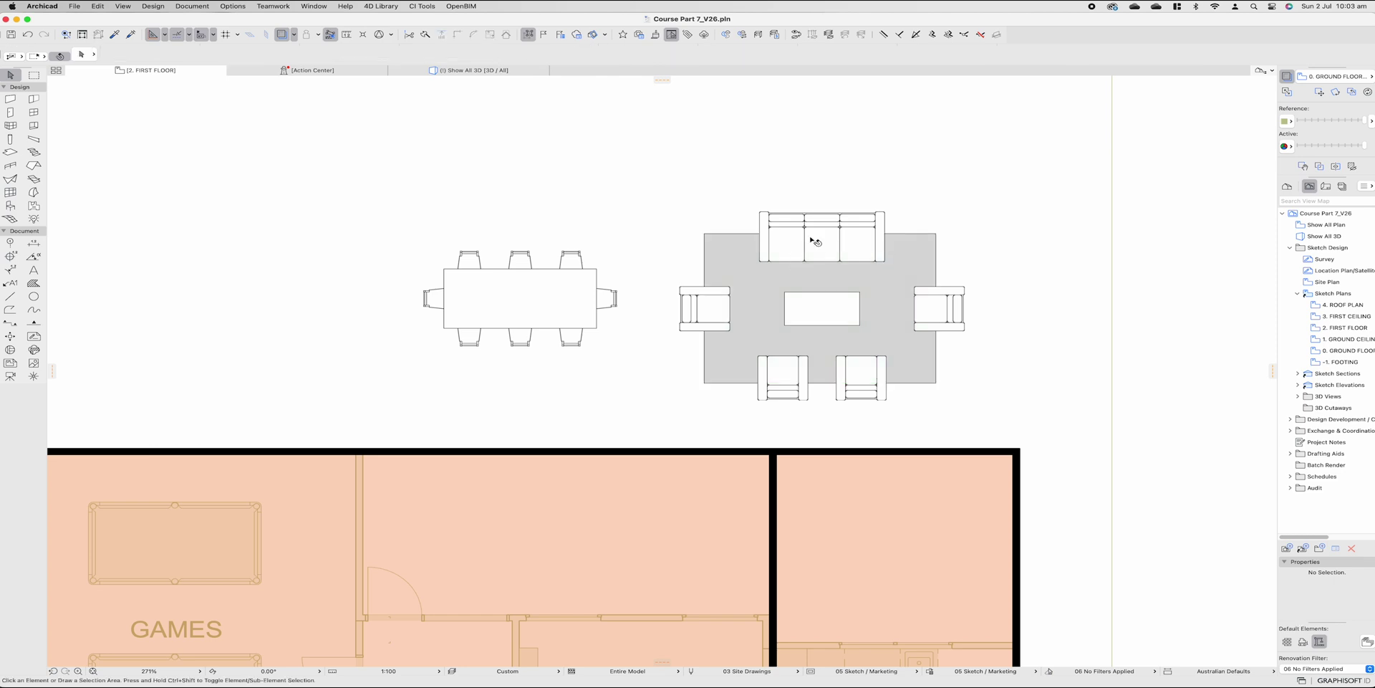
{"action": "key", "text": "m"}
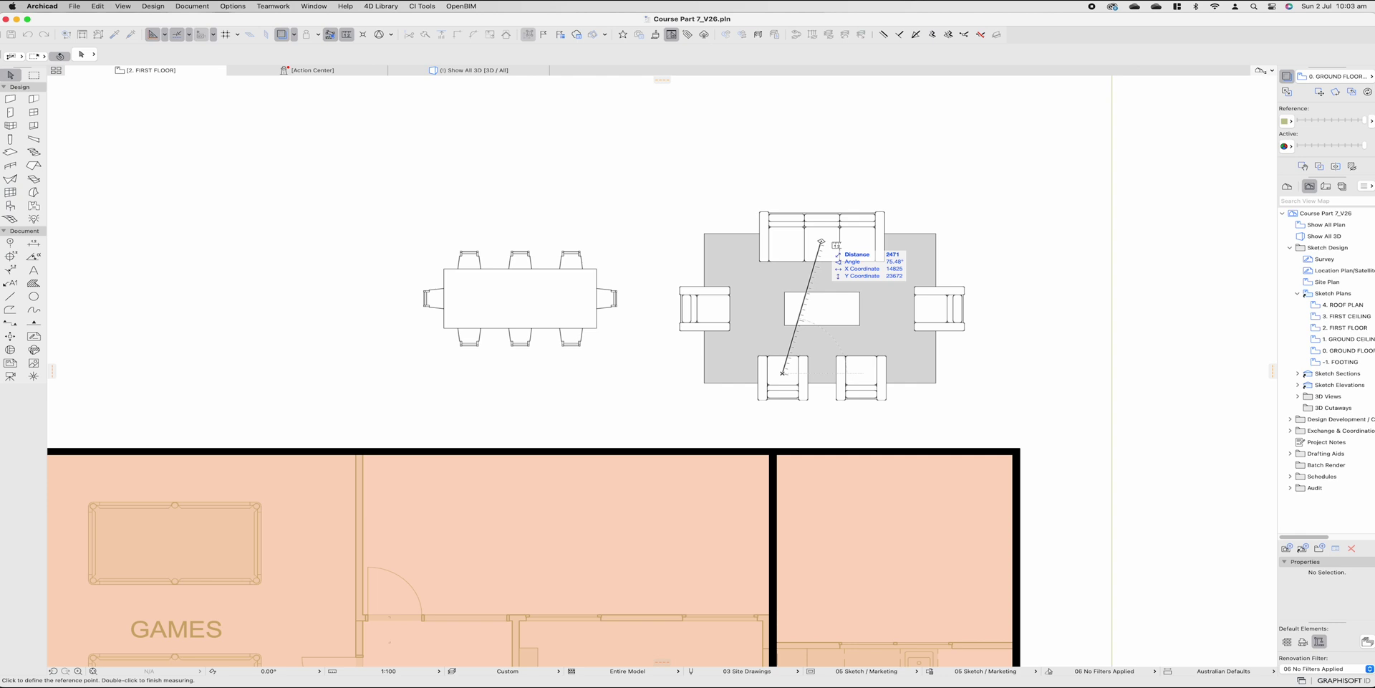
{"action": "left_click", "coordinate": [822, 242]}
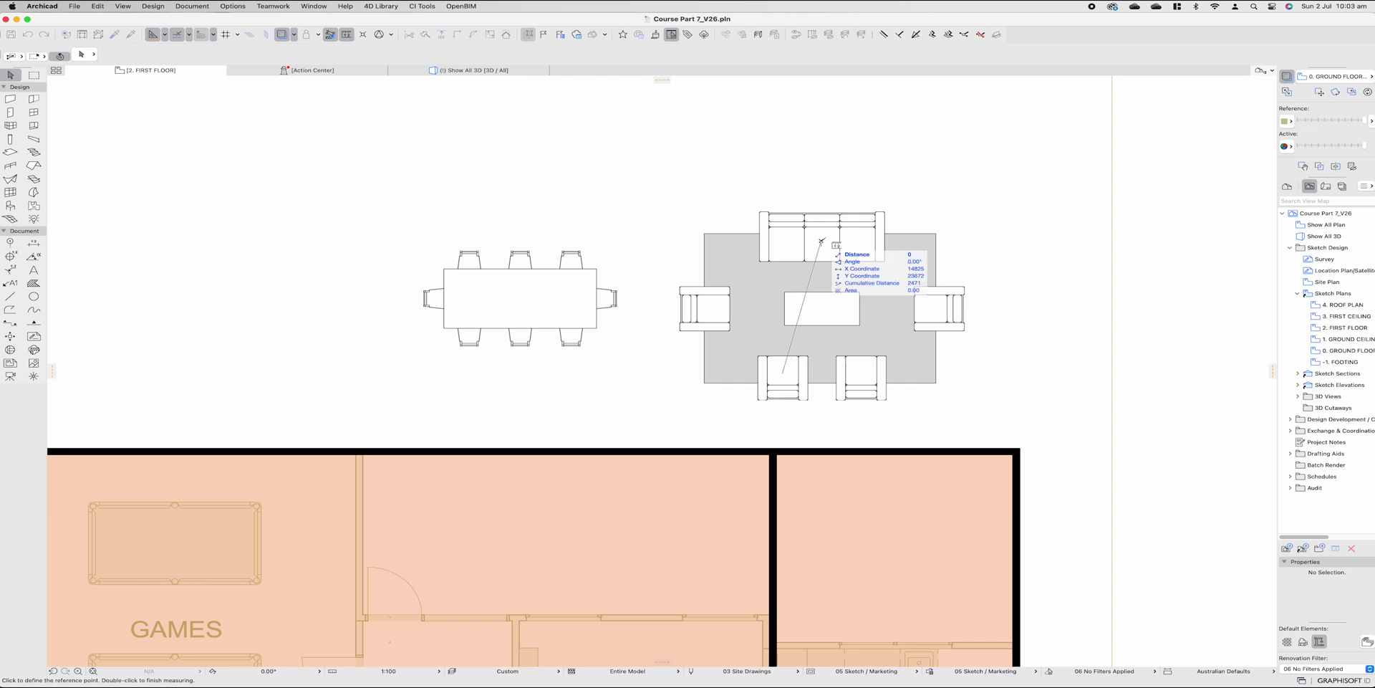
Step: Measure the distance between the two armchairs facing each other across the coffee table
{"action": "double_click", "coordinate": [938, 309]}
{"action": "key", "text": "m"}
{"action": "left_click", "coordinate": [937, 308]}
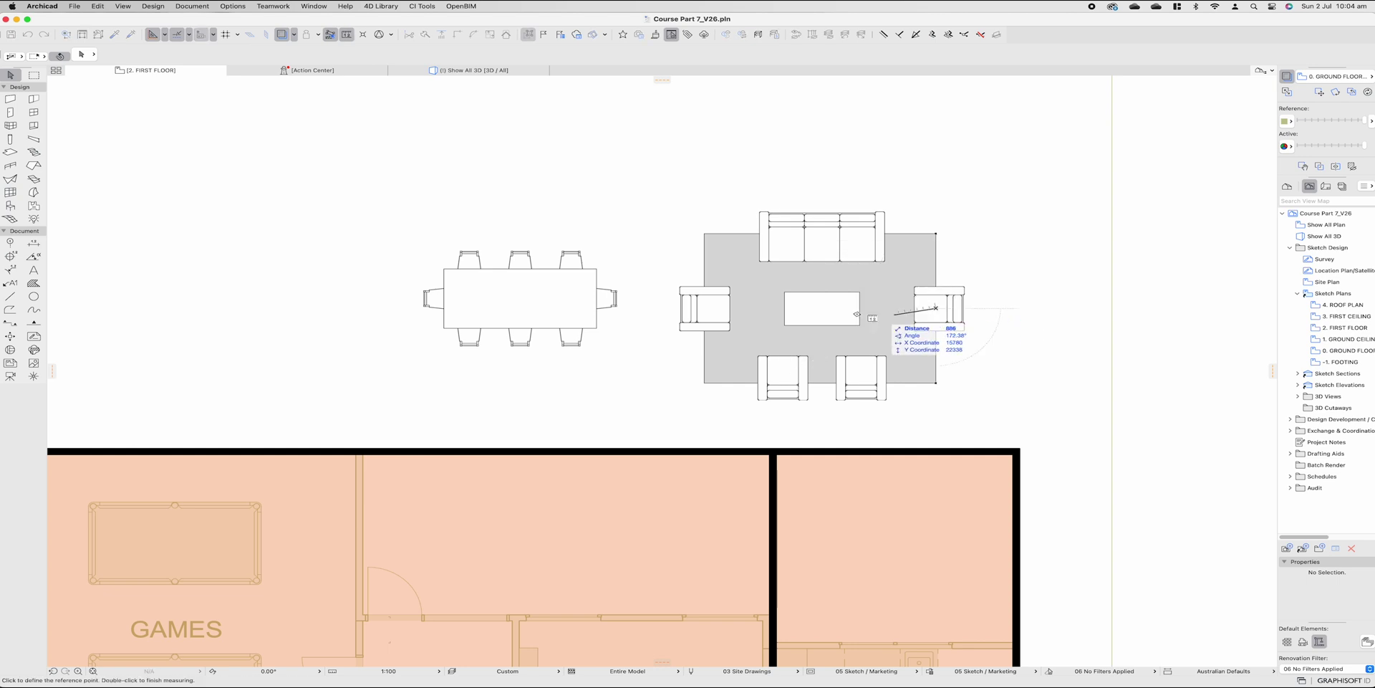
{"action": "double_click", "coordinate": [713, 308]}
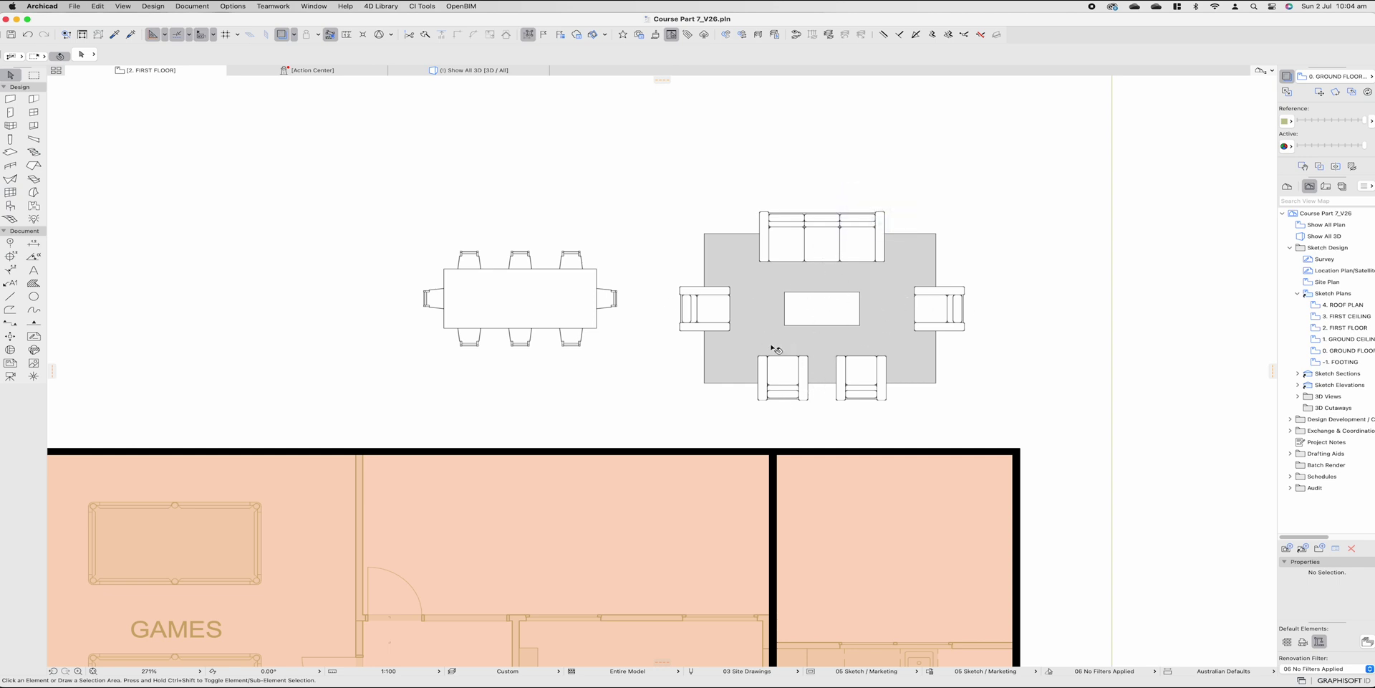
Step: Move the lounge suite together with its rug into the lower part of the central room, beside the garage
{"action": "scroll", "coordinate": [803, 365], "scroll_direction": "down", "scroll_amount": 3}
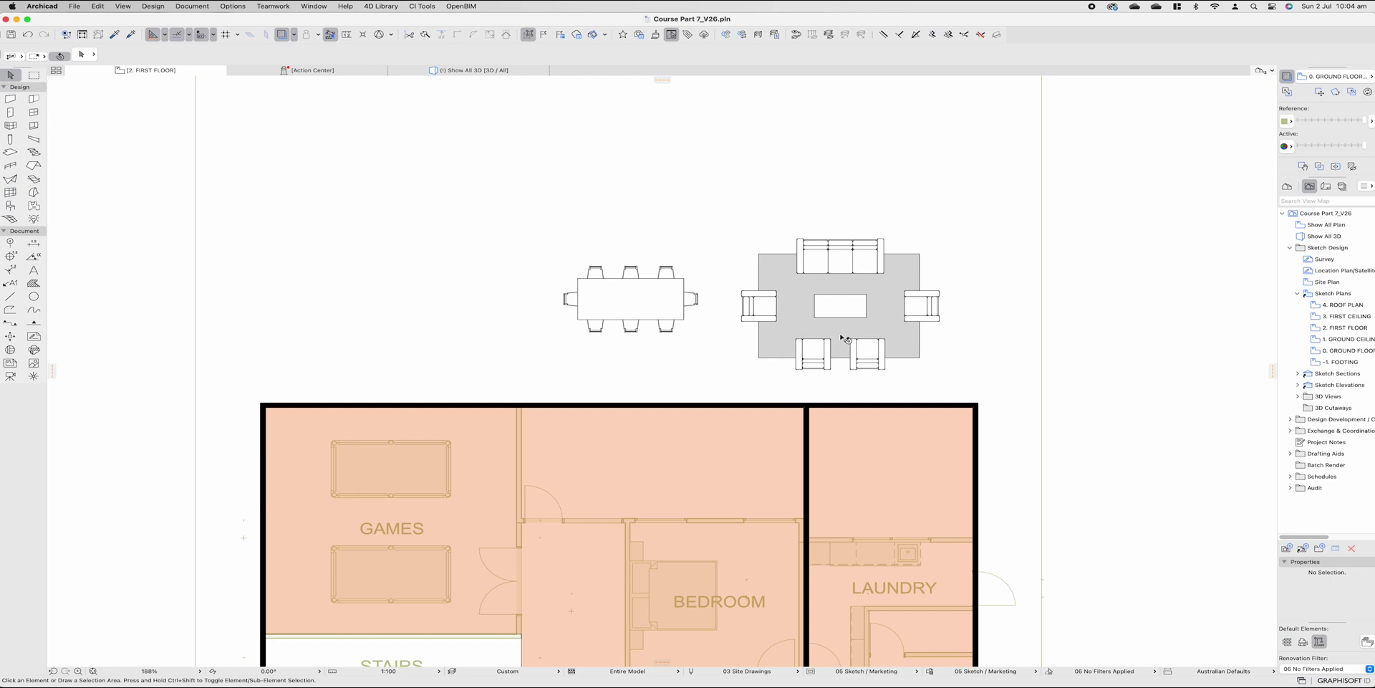
{"action": "scroll", "coordinate": [845, 340], "scroll_direction": "down", "scroll_amount": 2}
{"action": "scroll", "coordinate": [888, 230], "scroll_direction": "down", "scroll_amount": 1}
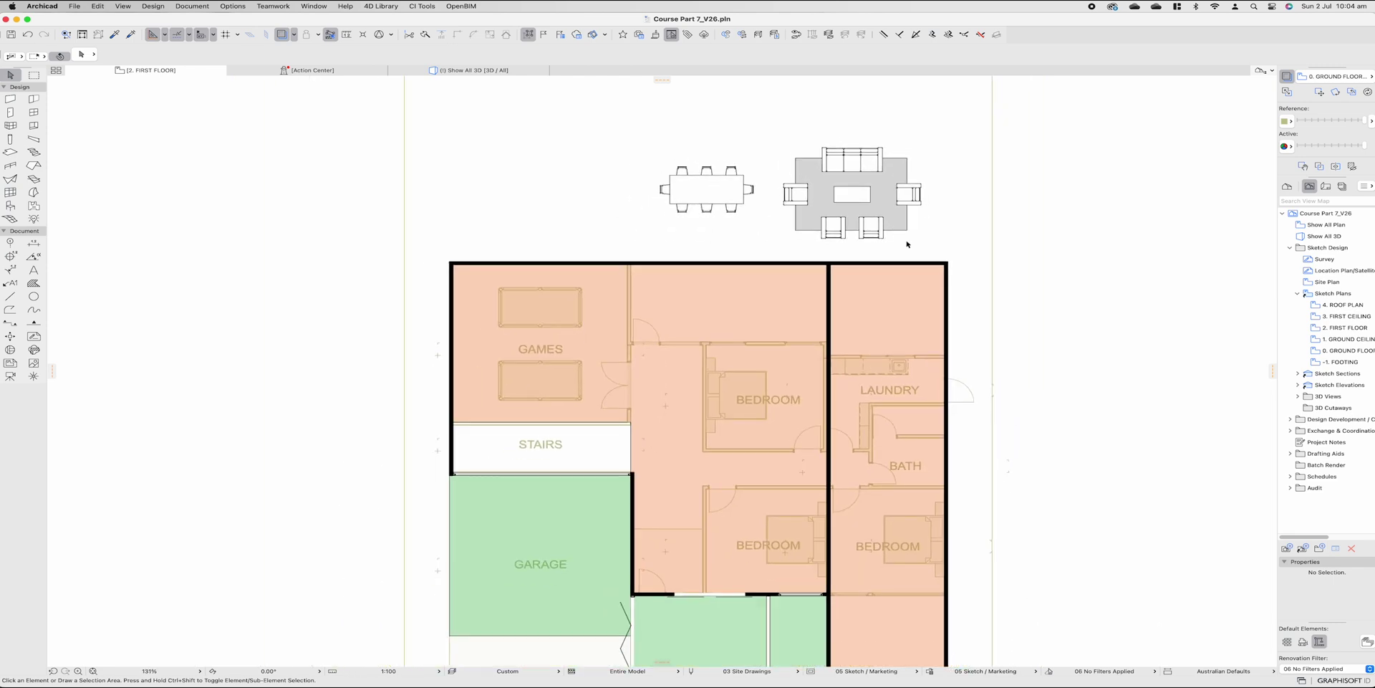
{"action": "left_click_drag", "start_coordinate": [907, 244], "coordinate": [781, 130]}
{"action": "left_click_drag", "start_coordinate": [851, 194], "coordinate": [733, 528]}
{"action": "key", "text": "Escape"}
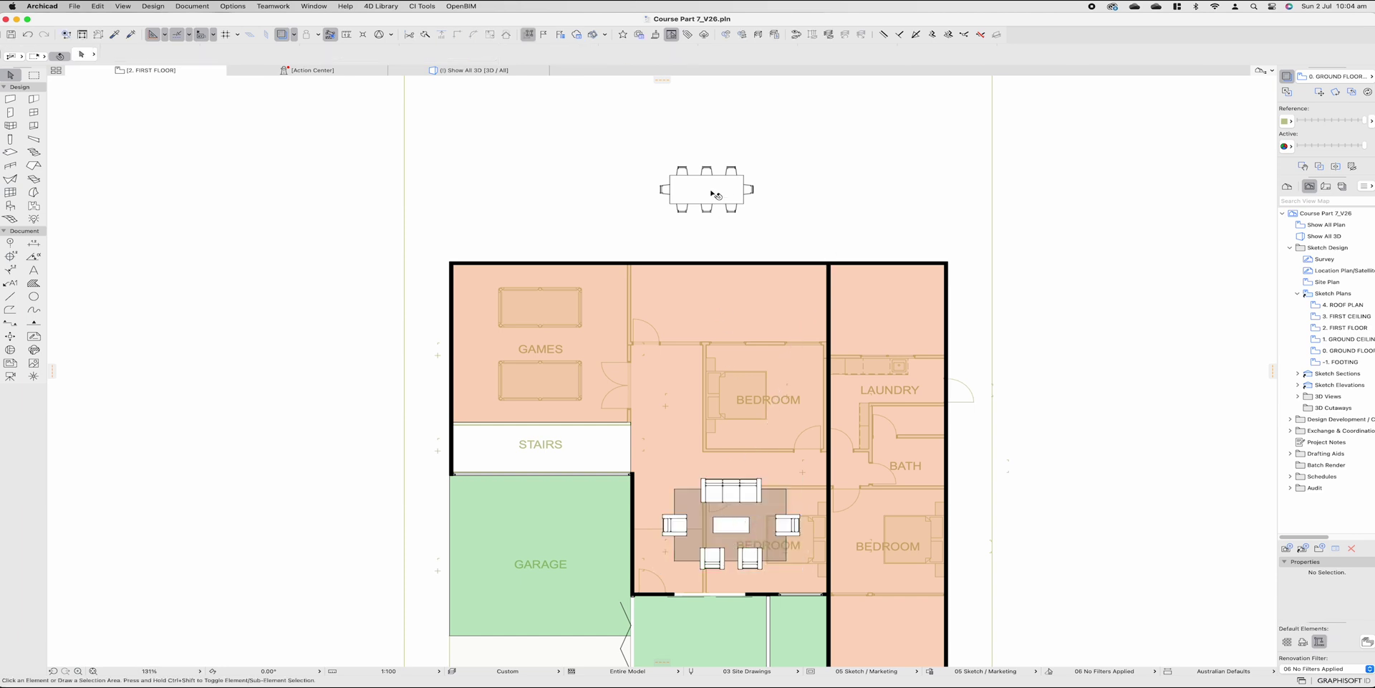
Step: Move the dining table and chairs into the central room, directly above the lounge suite
{"action": "left_click_drag", "start_coordinate": [713, 193], "coordinate": [736, 415]}
{"action": "key", "text": "Escape"}
{"action": "scroll", "coordinate": [759, 389], "scroll_direction": "down", "scroll_amount": 2}
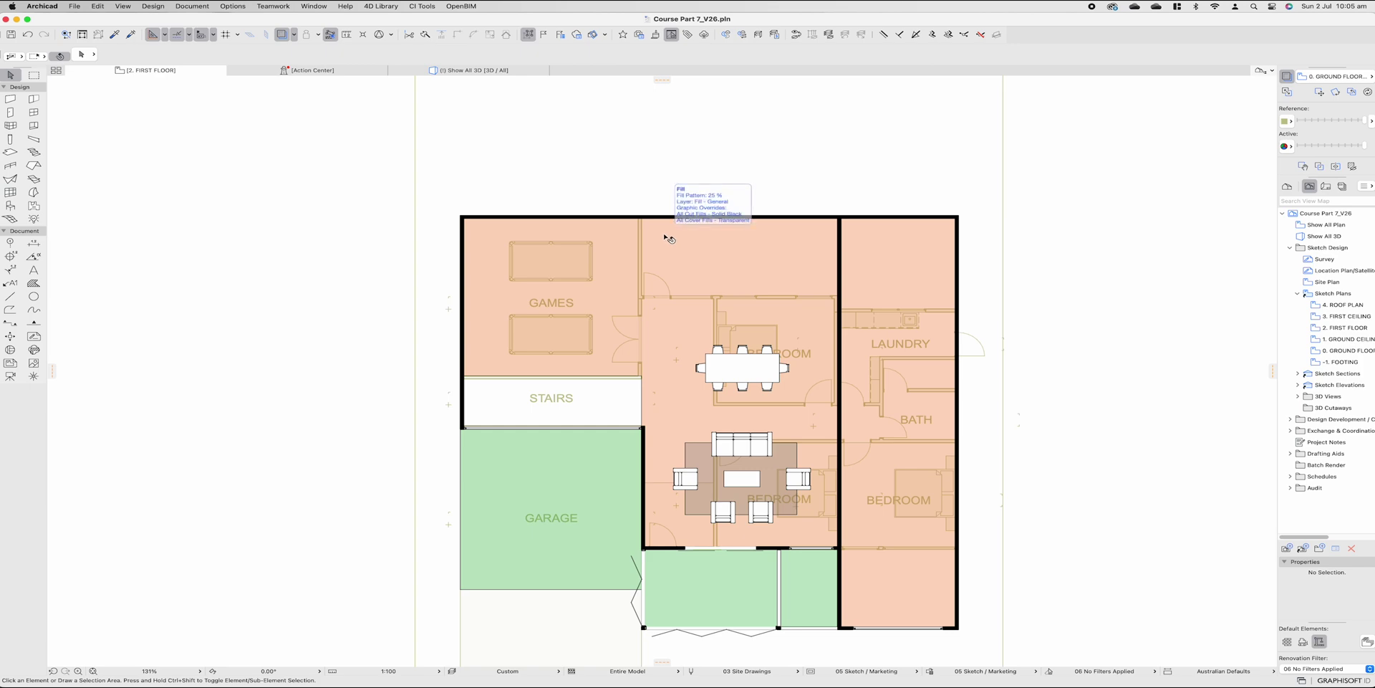
Step: Switch to Safari and capture a screenshot of the illustration comparing six kitchen layout types
{"action": "key", "text": "super+Tab"}
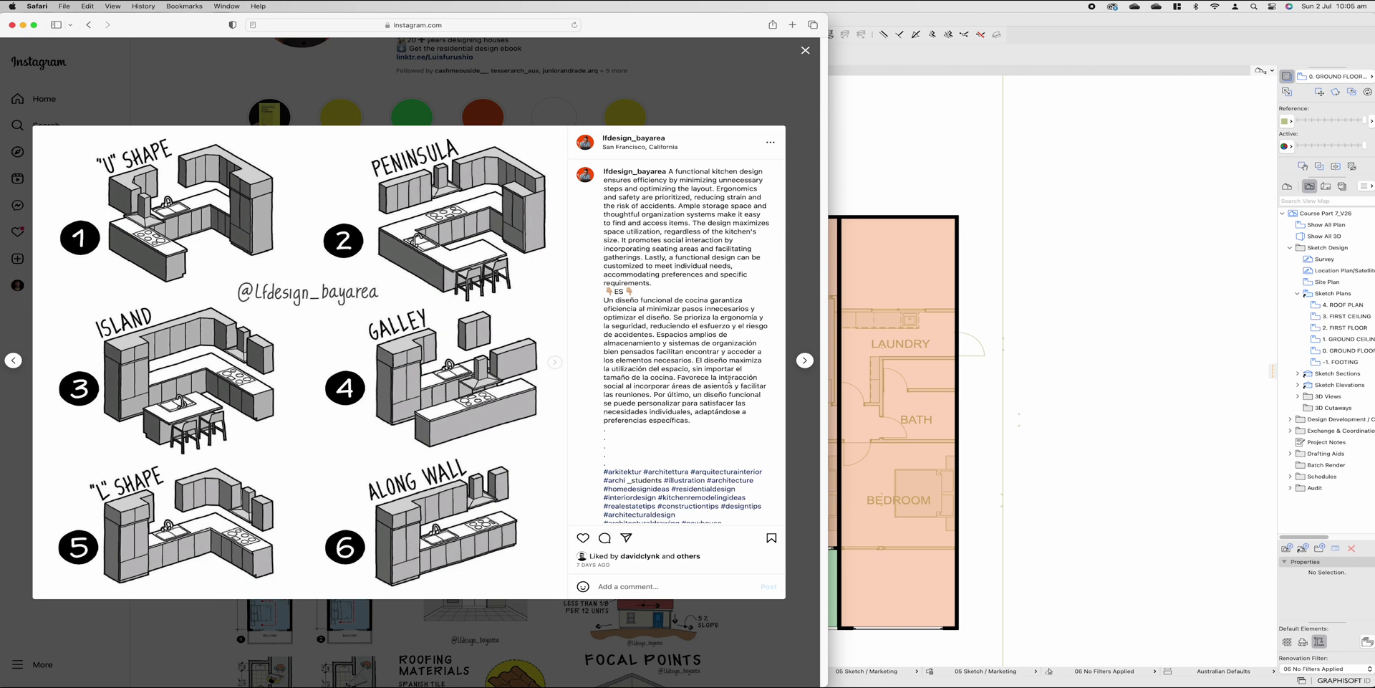
{"action": "key", "text": "super+shift+4"}
{"action": "left_click_drag", "start_coordinate": [33, 126], "coordinate": [786, 598]}
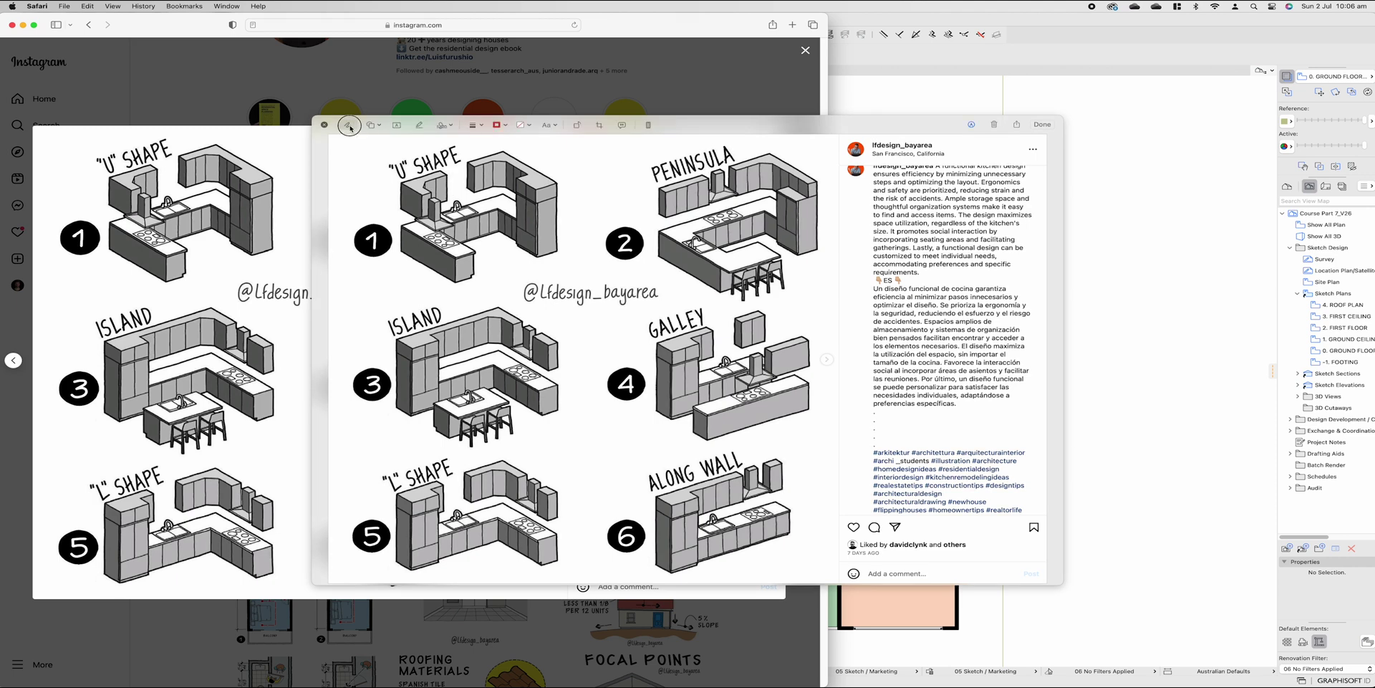
Step: Mark up the captured kitchen layouts with red work-triangle sketches, circle the along-wall option, and discard the markup
{"action": "mouse_move", "coordinate": [447, 247]}
{"action": "left_mouse_down"}
{"action": "mouse_move", "coordinate": [473, 219]}
{"action": "mouse_move", "coordinate": [448, 247]}
{"action": "left_mouse_up"}
{"action": "mouse_move", "coordinate": [708, 222]}
{"action": "left_mouse_down"}
{"action": "mouse_move", "coordinate": [817, 225]}
{"action": "mouse_move", "coordinate": [709, 244]}
{"action": "left_mouse_up"}
{"action": "left_click_drag", "start_coordinate": [726, 387], "coordinate": [709, 380]}
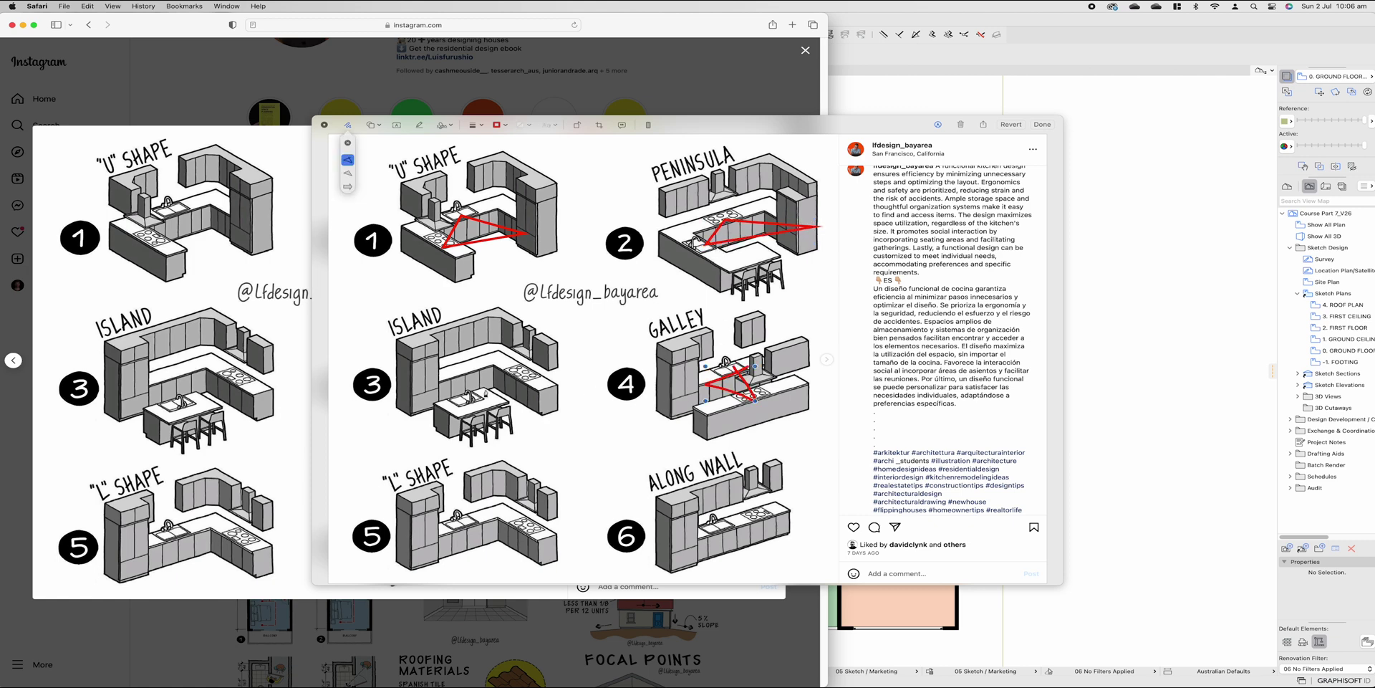
{"action": "mouse_move", "coordinate": [458, 392]}
{"action": "left_mouse_down"}
{"action": "mouse_move", "coordinate": [470, 403]}
{"action": "mouse_move", "coordinate": [430, 373]}
{"action": "mouse_move", "coordinate": [462, 396]}
{"action": "left_mouse_up"}
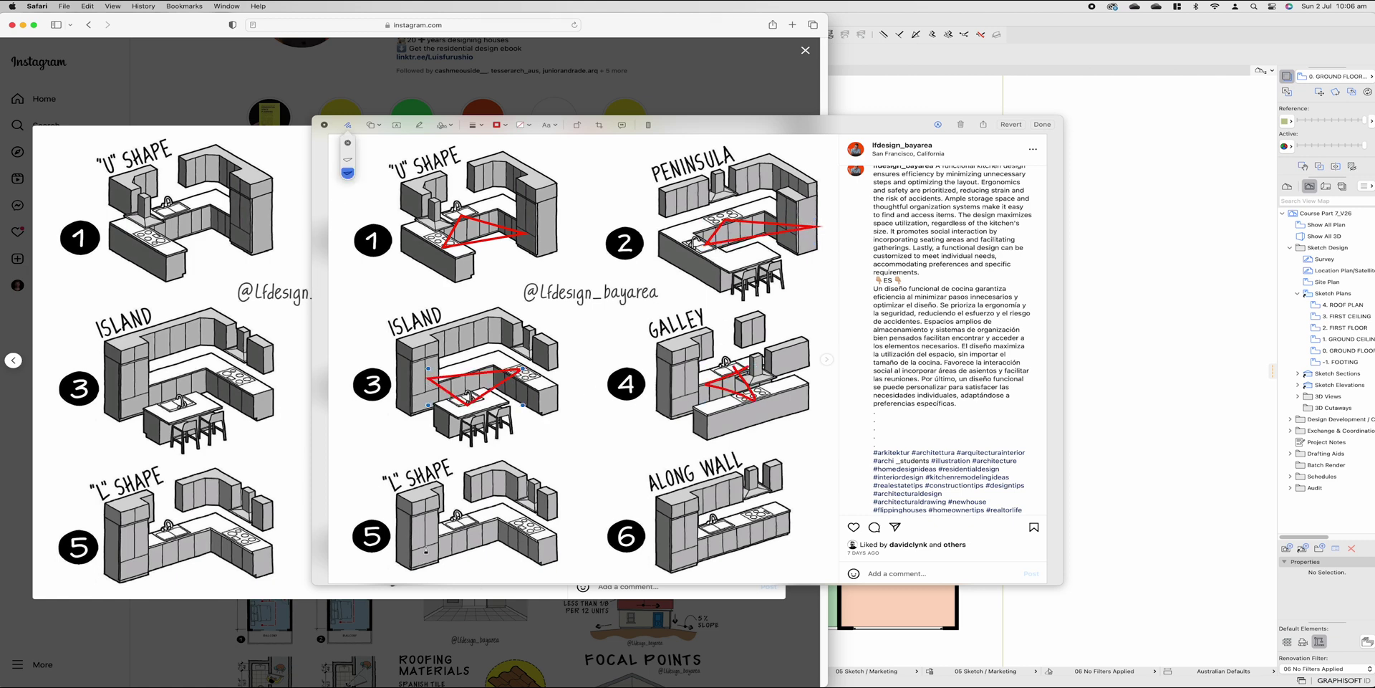
{"action": "mouse_move", "coordinate": [429, 531]}
{"action": "left_mouse_down"}
{"action": "mouse_move", "coordinate": [530, 526]}
{"action": "mouse_move", "coordinate": [430, 532]}
{"action": "left_mouse_up"}
{"action": "mouse_move", "coordinate": [788, 484]}
{"action": "left_mouse_down"}
{"action": "mouse_move", "coordinate": [752, 550]}
{"action": "mouse_move", "coordinate": [791, 489]}
{"action": "left_mouse_up"}
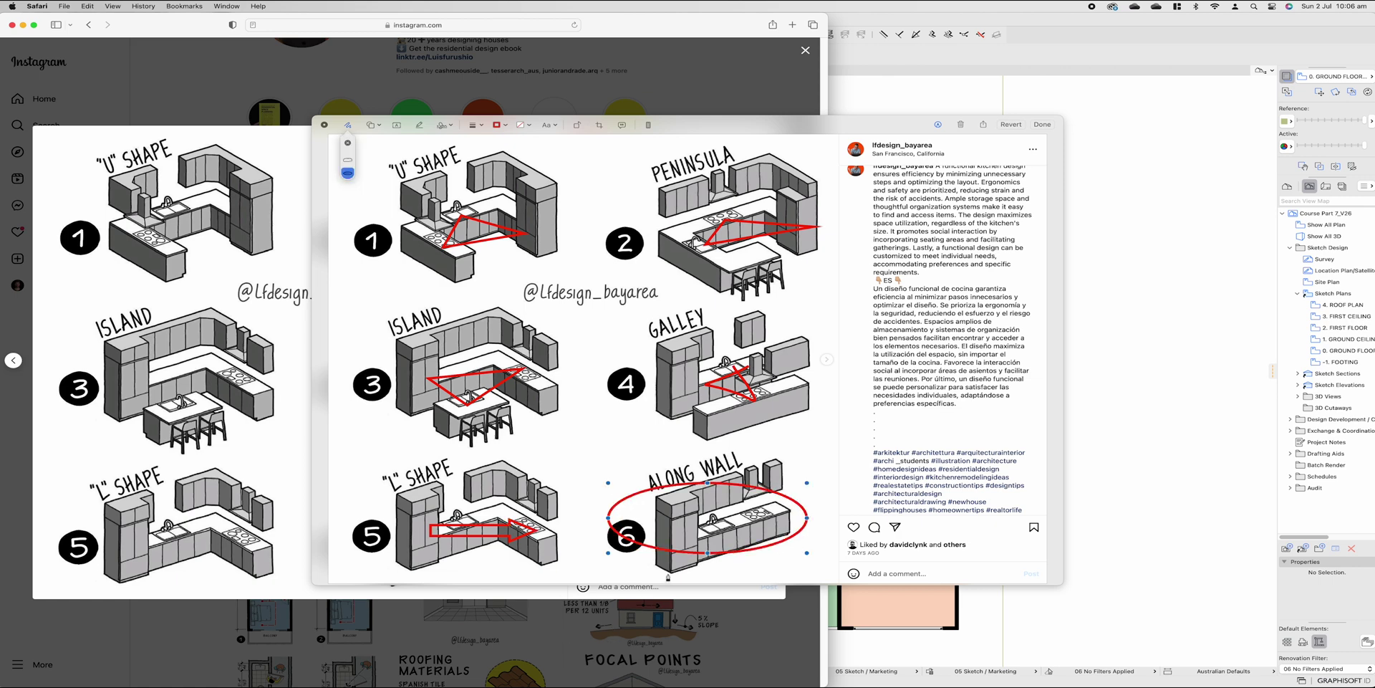
{"action": "key", "text": "Escape"}
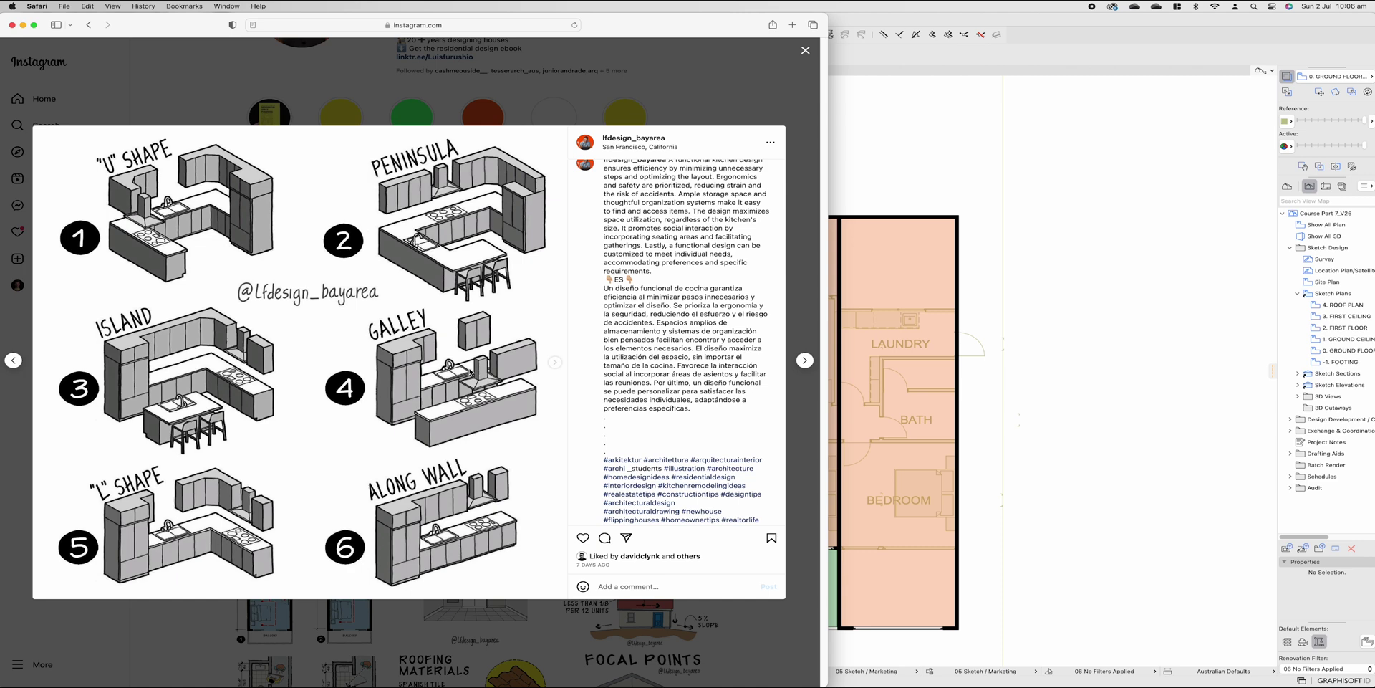
Step: Switch to Archicad and set the Slab tool to the Furniture - Fixed layer with rectangular geometry
{"action": "left_click", "coordinate": [1016, 215]}
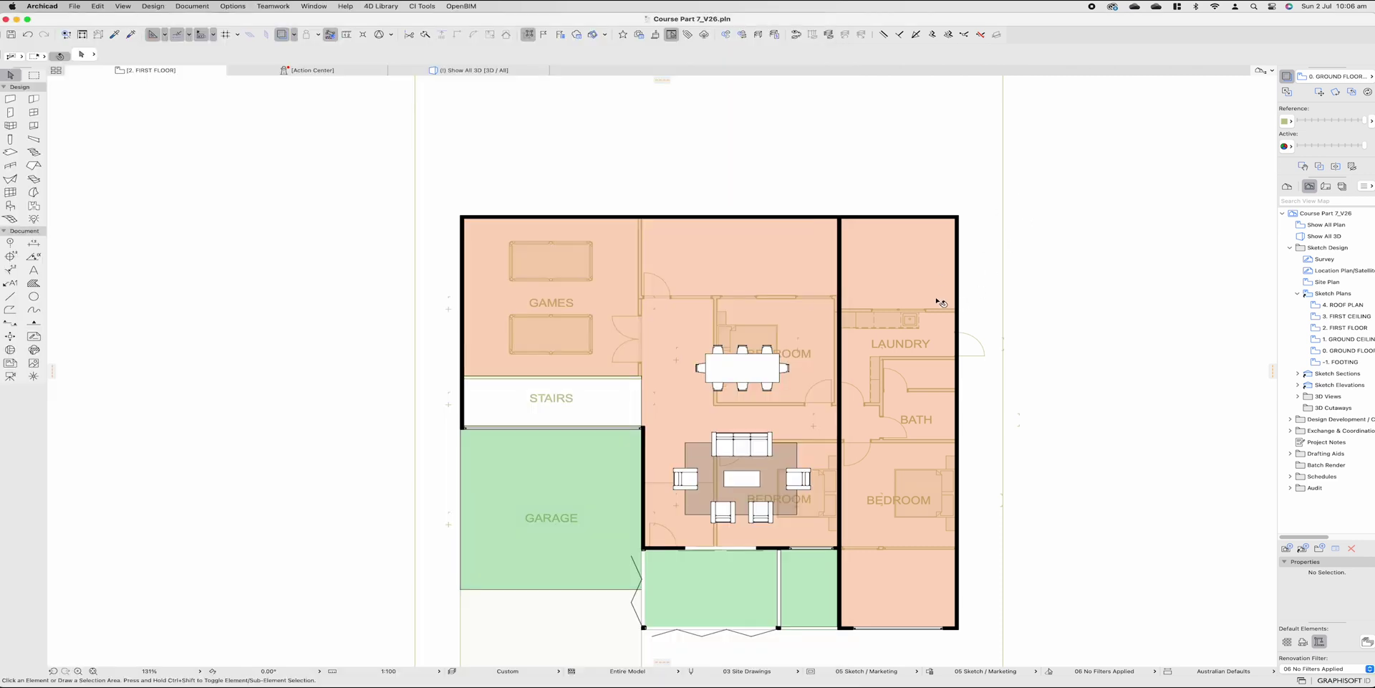
{"action": "scroll", "coordinate": [632, 316], "scroll_direction": "up", "scroll_amount": 2}
{"action": "middle_click_drag", "start_coordinate": [1088, 467], "coordinate": [921, 417]}
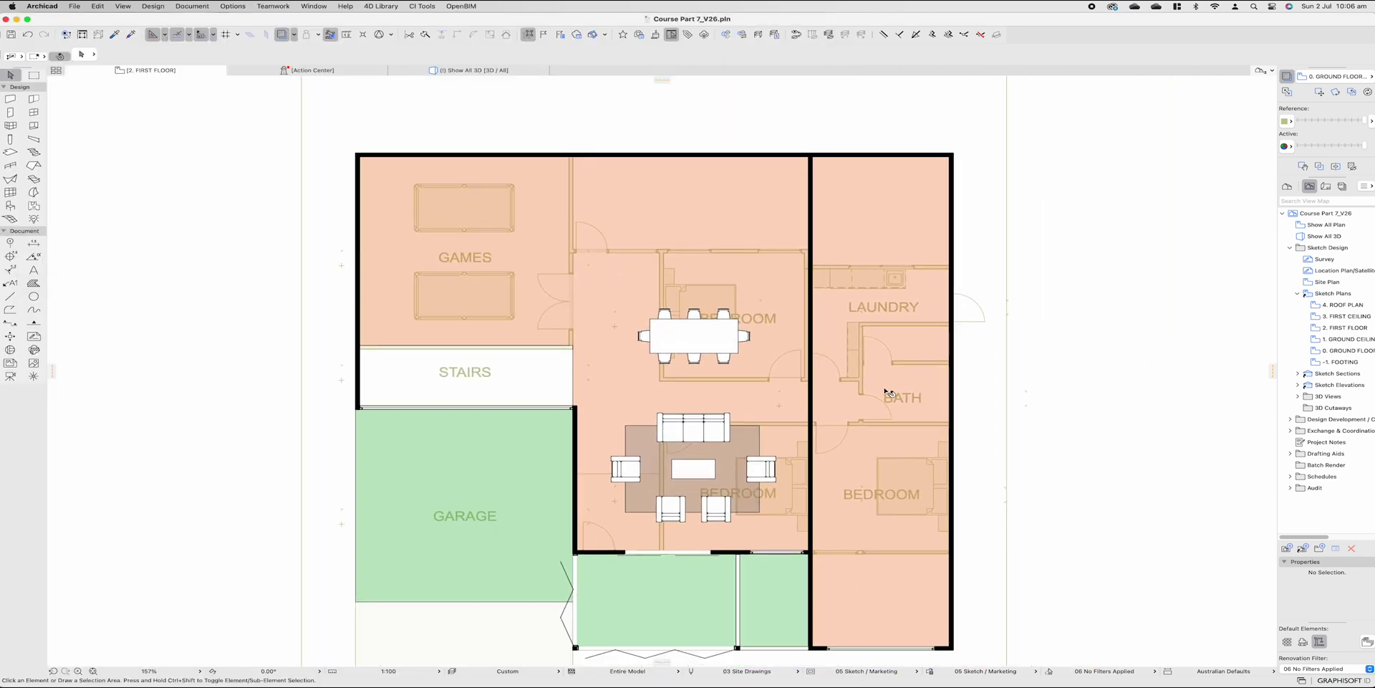
{"action": "left_click", "coordinate": [9, 153]}
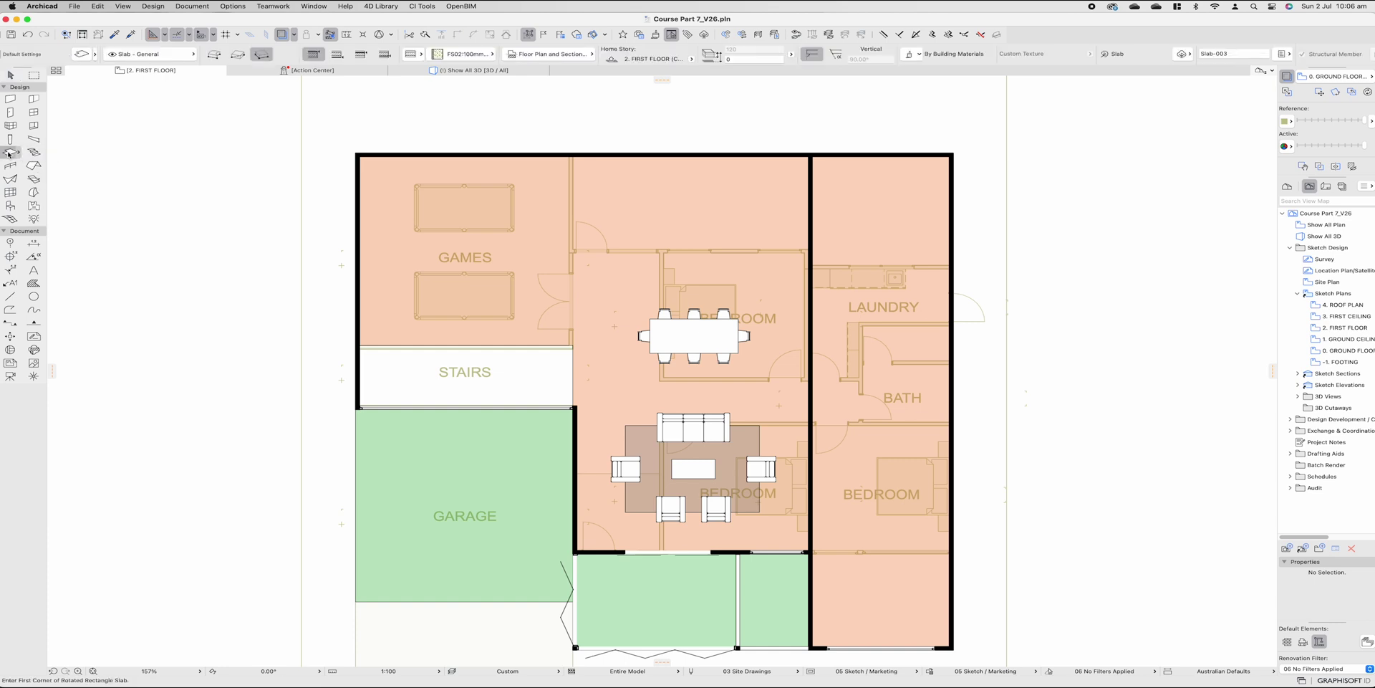
{"action": "left_click", "coordinate": [139, 56]}
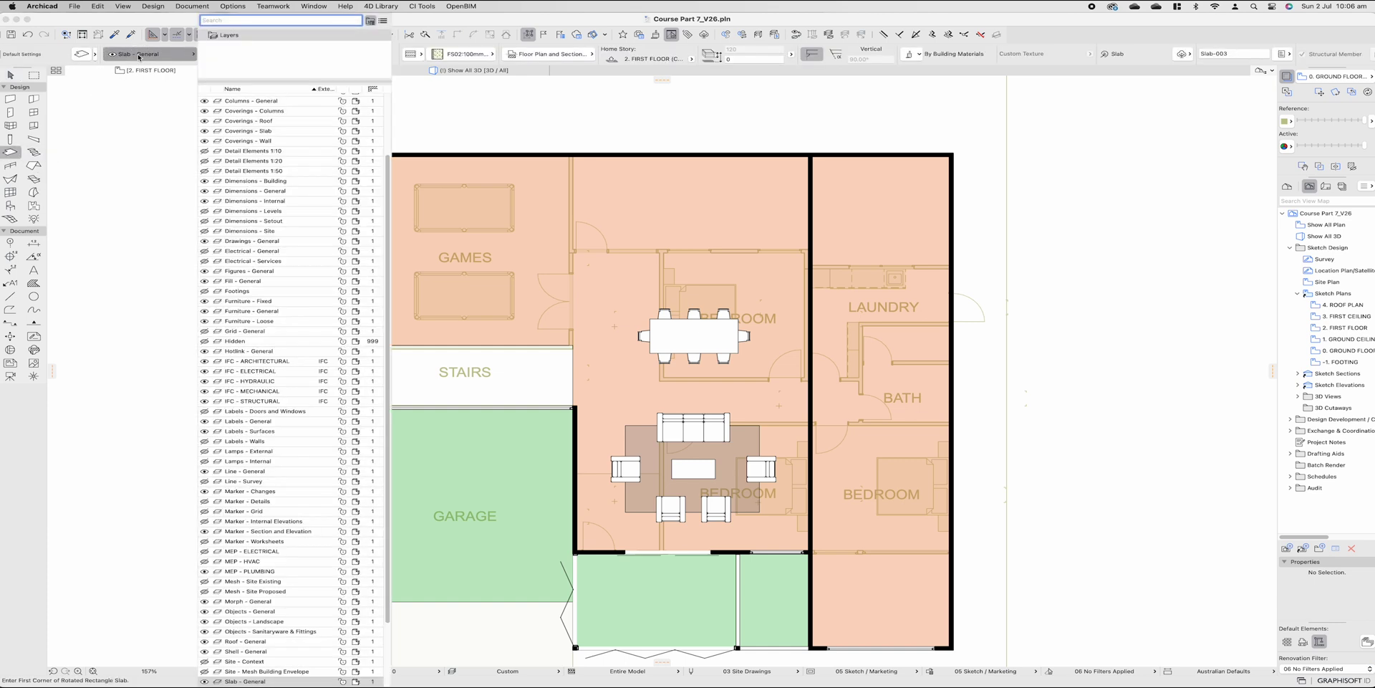
{"action": "type", "text": "fur"}
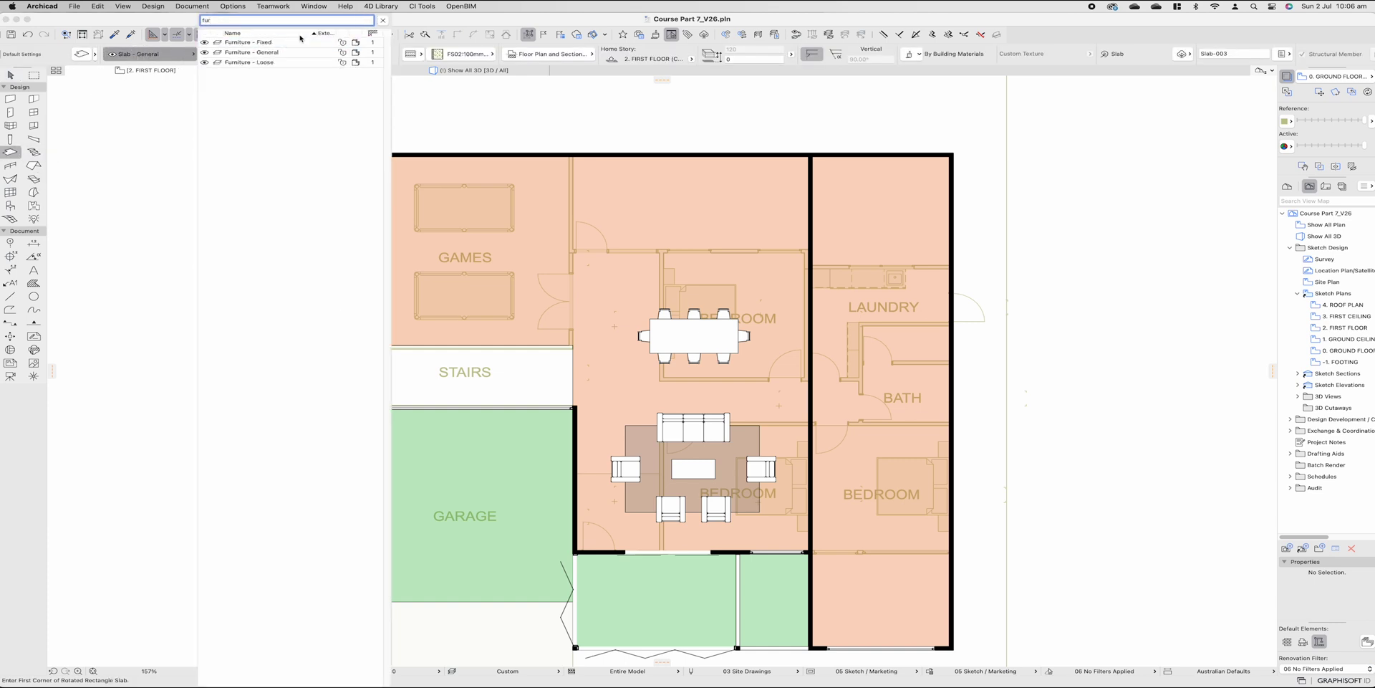
{"action": "left_click", "coordinate": [292, 42]}
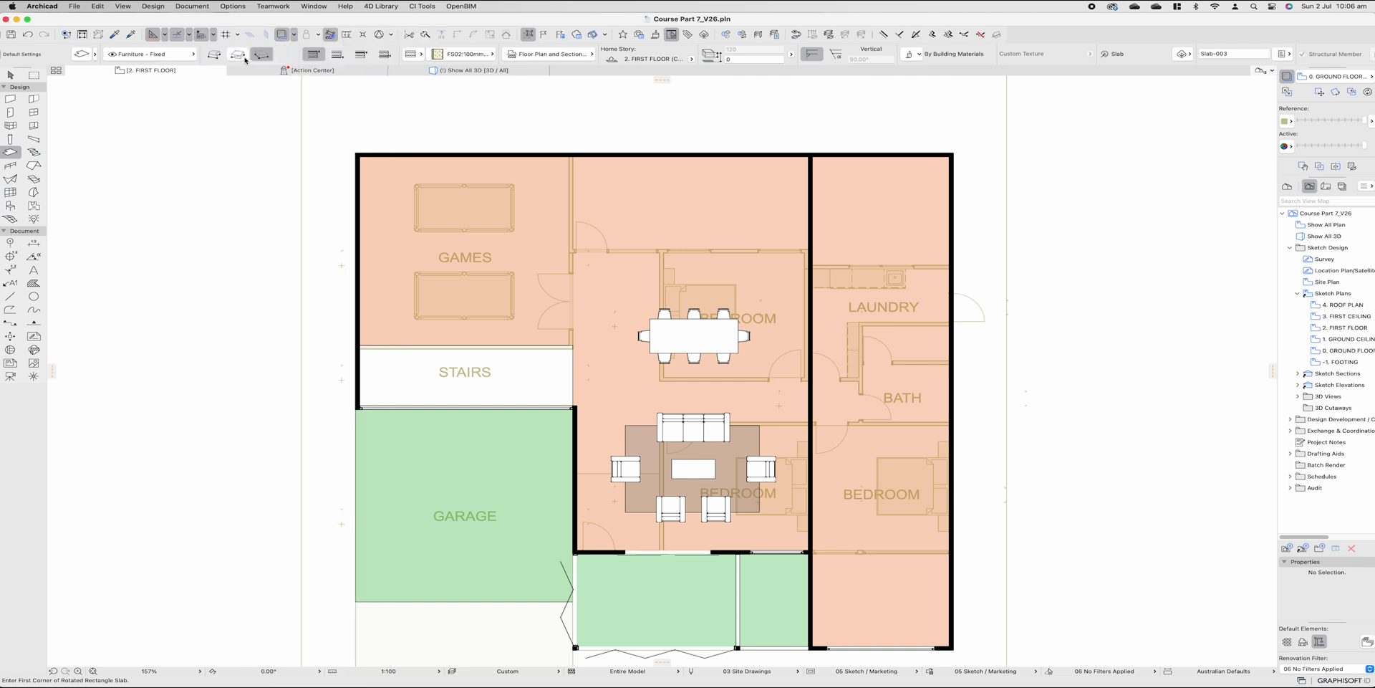
{"action": "left_click", "coordinate": [239, 56]}
Step: Set the default slab to a basic structure of Stone - Finish with a thickness of 40 mm
{"action": "key", "text": "super+t"}
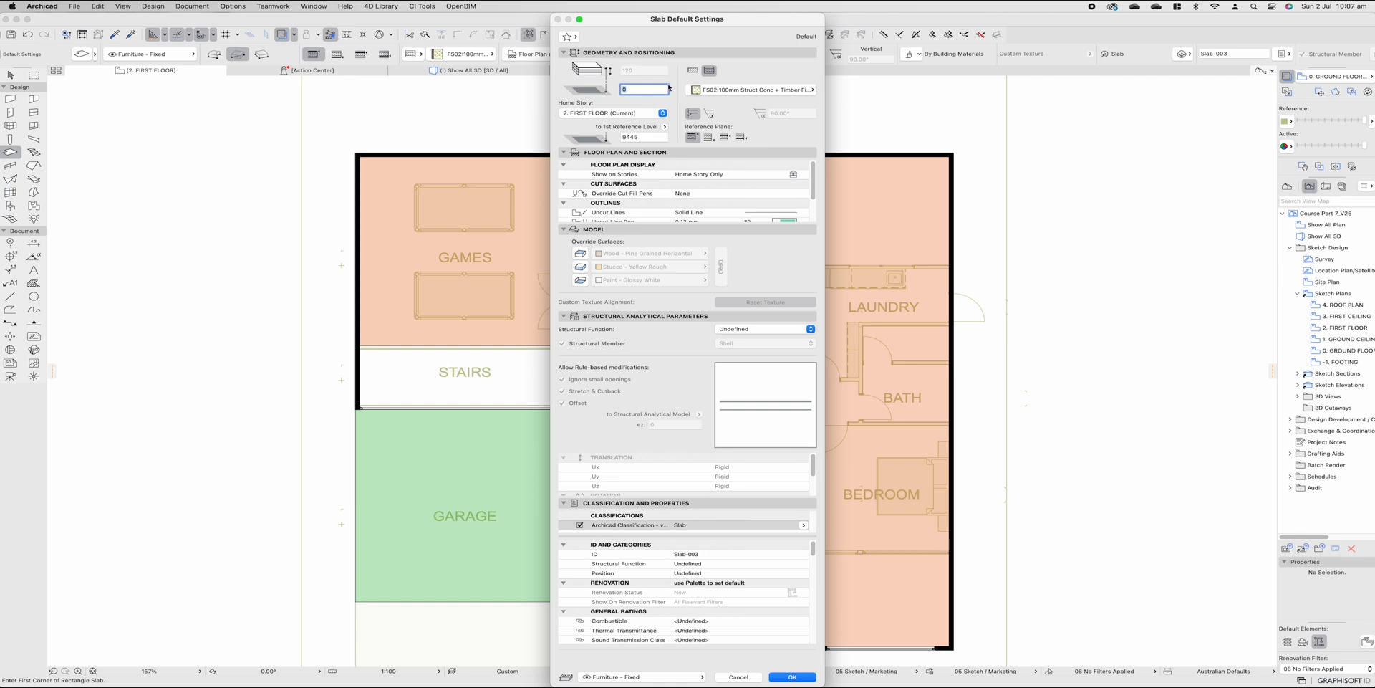
{"action": "left_click", "coordinate": [702, 91]}
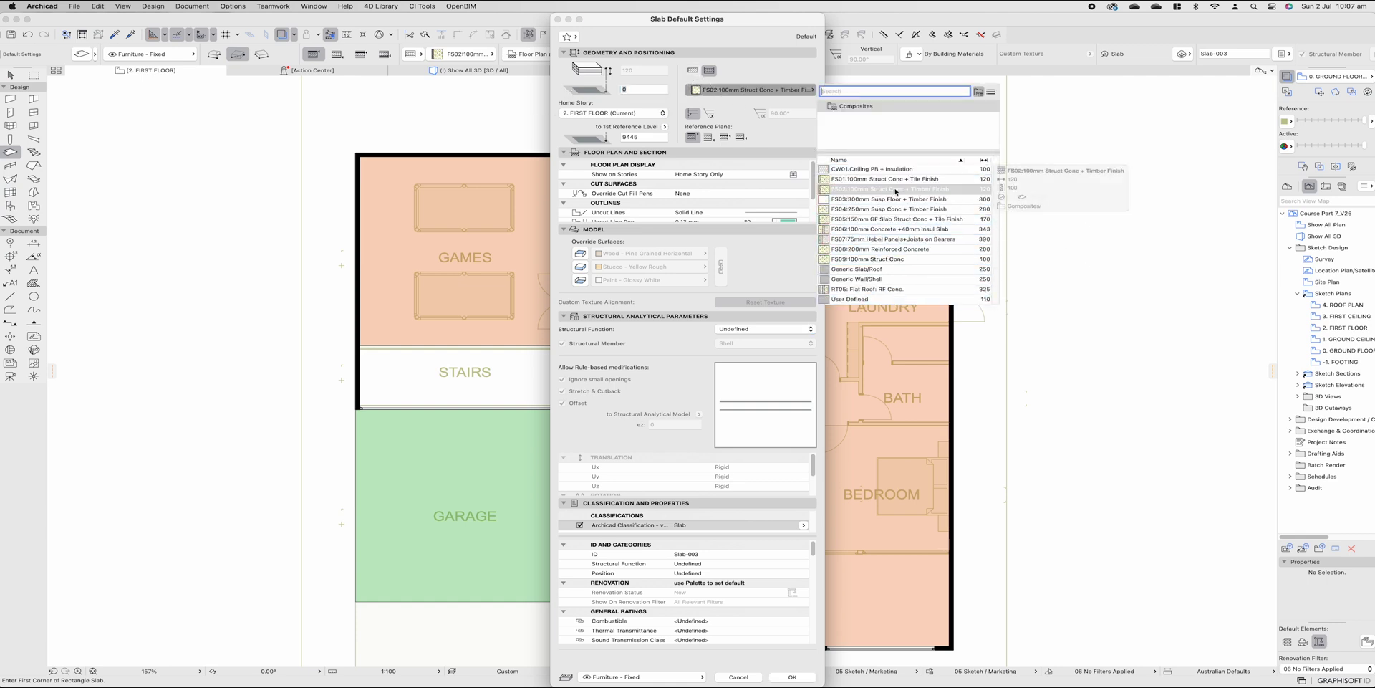
{"action": "left_click", "coordinate": [691, 70]}
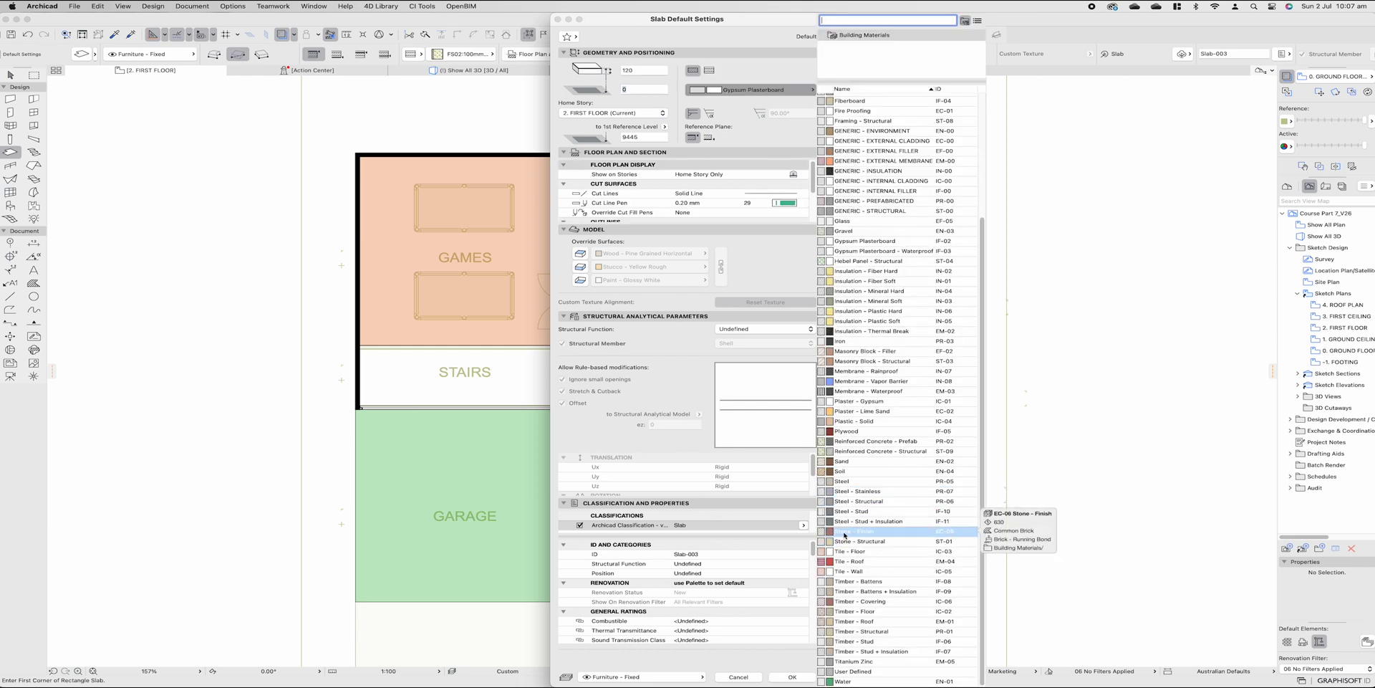
{"action": "left_click", "coordinate": [881, 533]}
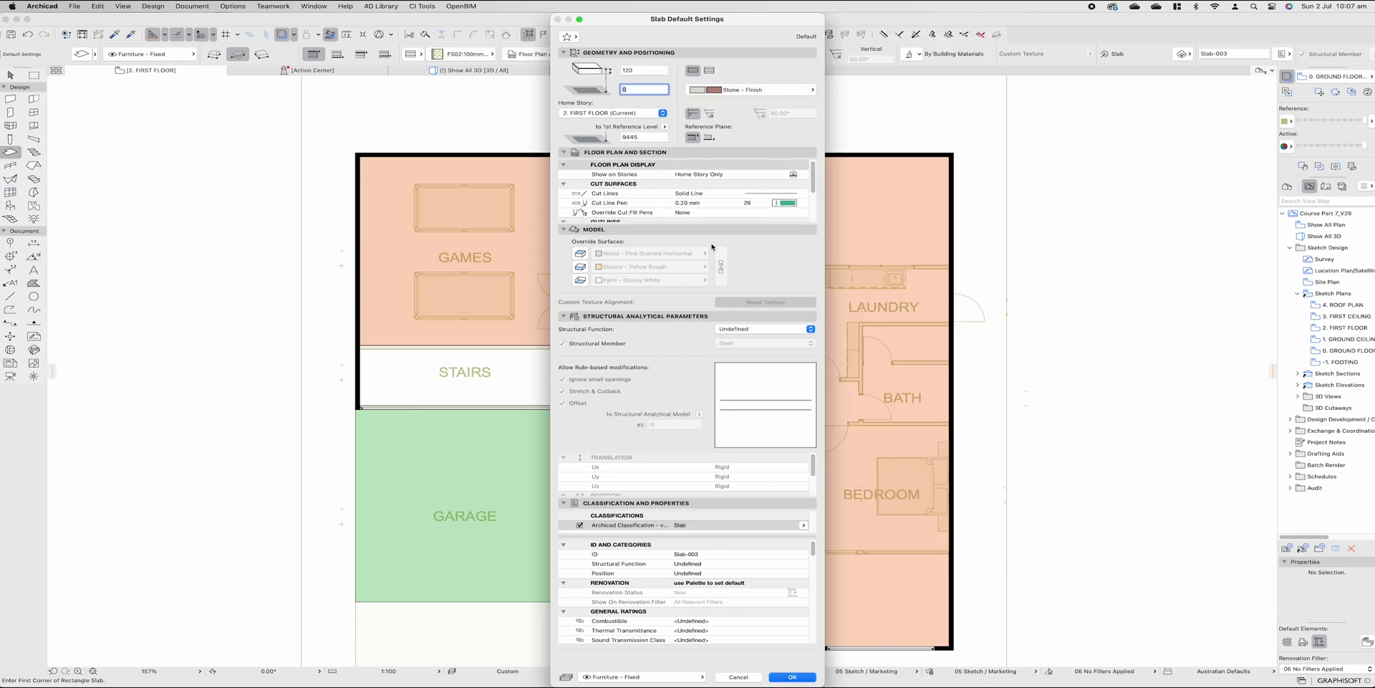
{"action": "left_click", "coordinate": [635, 71]}
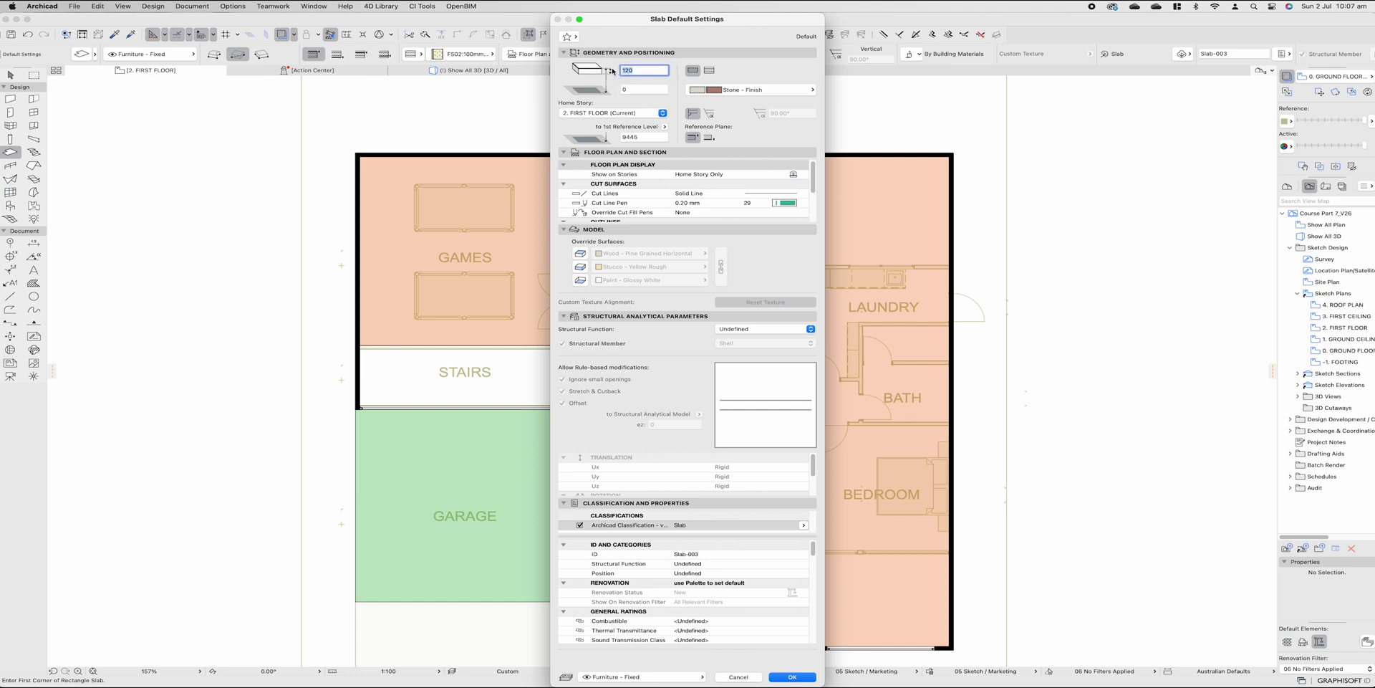
{"action": "type", "text": "40"}
{"action": "left_click", "coordinate": [630, 88]}
{"action": "double_click", "coordinate": [630, 87]}
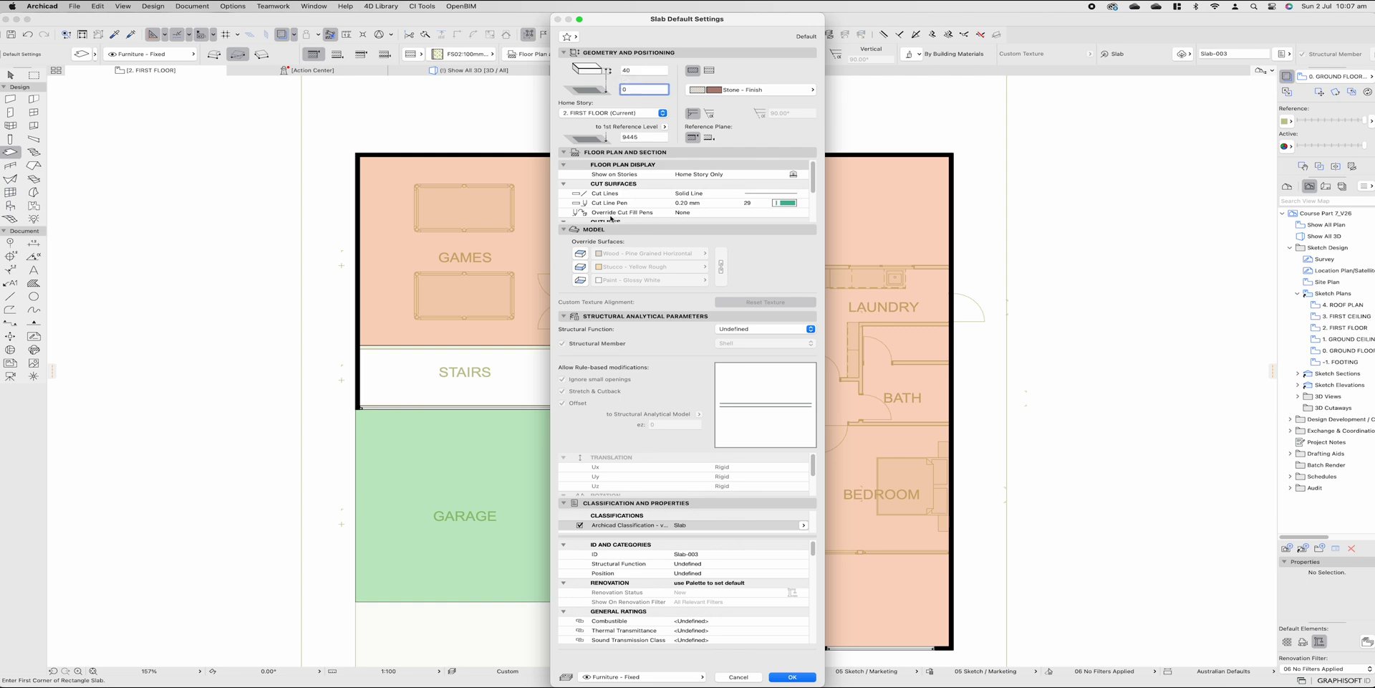
Step: Override all three linked slab surfaces with Stone - Marble Carrara White and apply the default settings
{"action": "left_click", "coordinate": [581, 254]}
{"action": "left_click", "coordinate": [581, 266]}
{"action": "left_click", "coordinate": [581, 280]}
{"action": "left_click", "coordinate": [726, 266]}
{"action": "left_click", "coordinate": [669, 256]}
{"action": "left_click", "coordinate": [670, 255]}
{"action": "type", "text": "stone"}
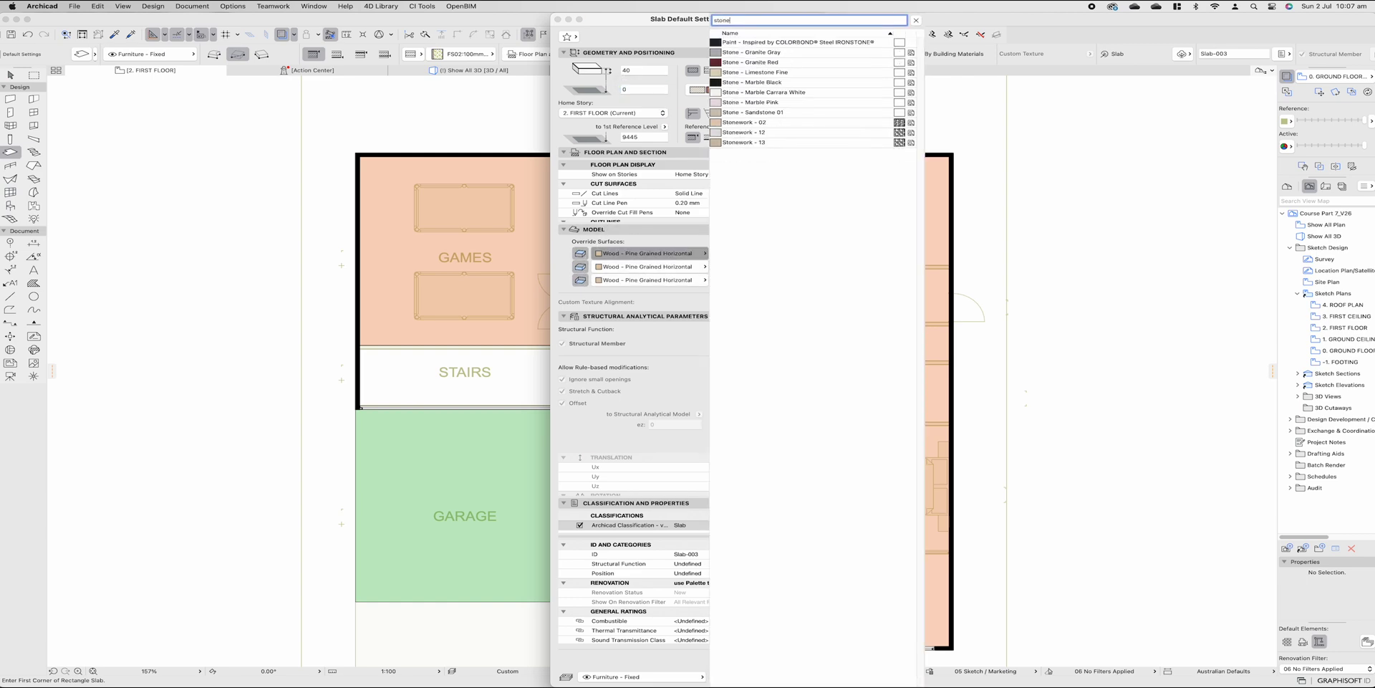
{"action": "left_click", "coordinate": [787, 93]}
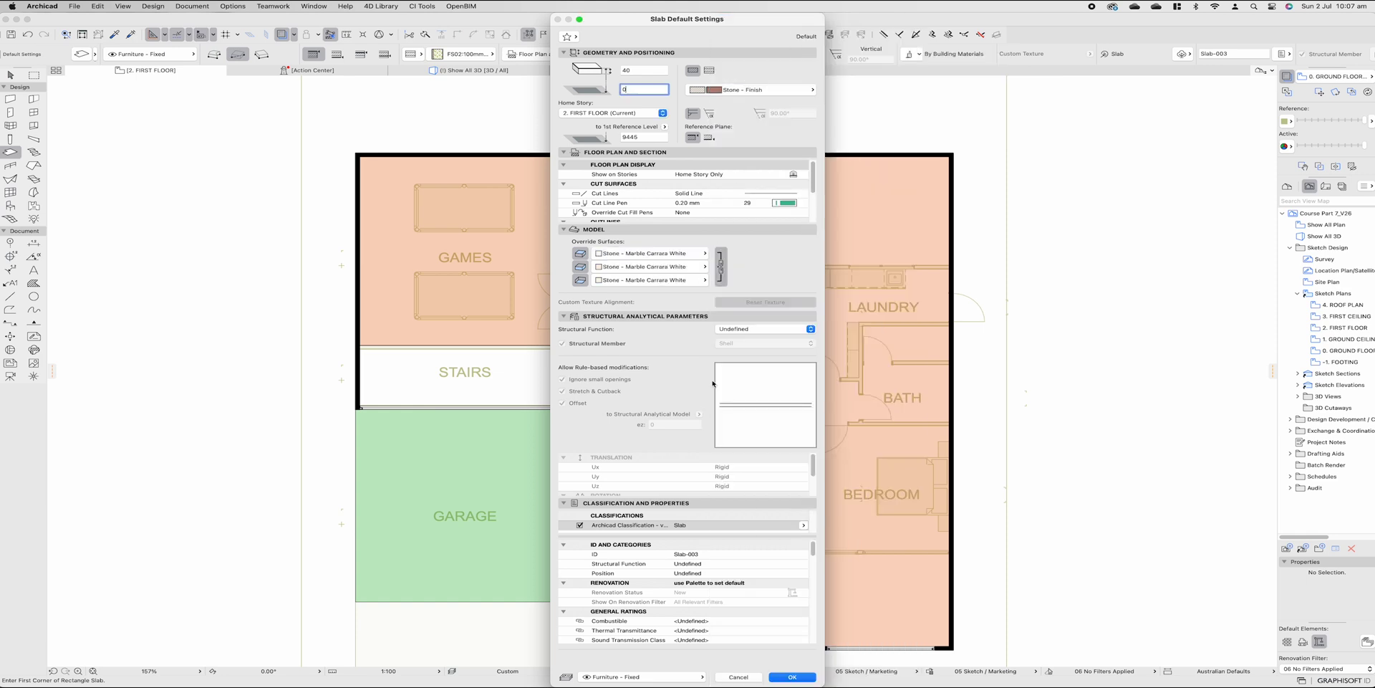
{"action": "left_click", "coordinate": [803, 677]}
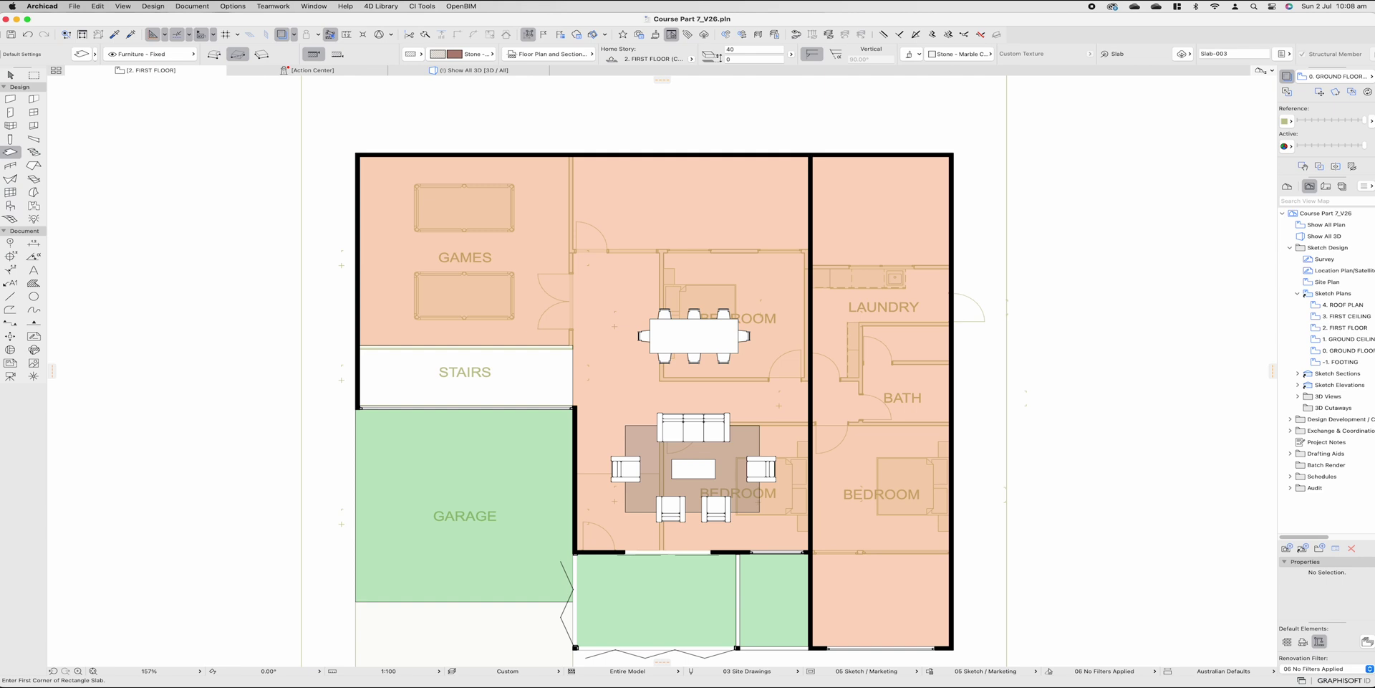
Step: Draw a 5000 by 600 mm kitchen bench slab along the rear external wall, starting at its corner with the thick internal wall
{"action": "left_click", "coordinate": [808, 155]}
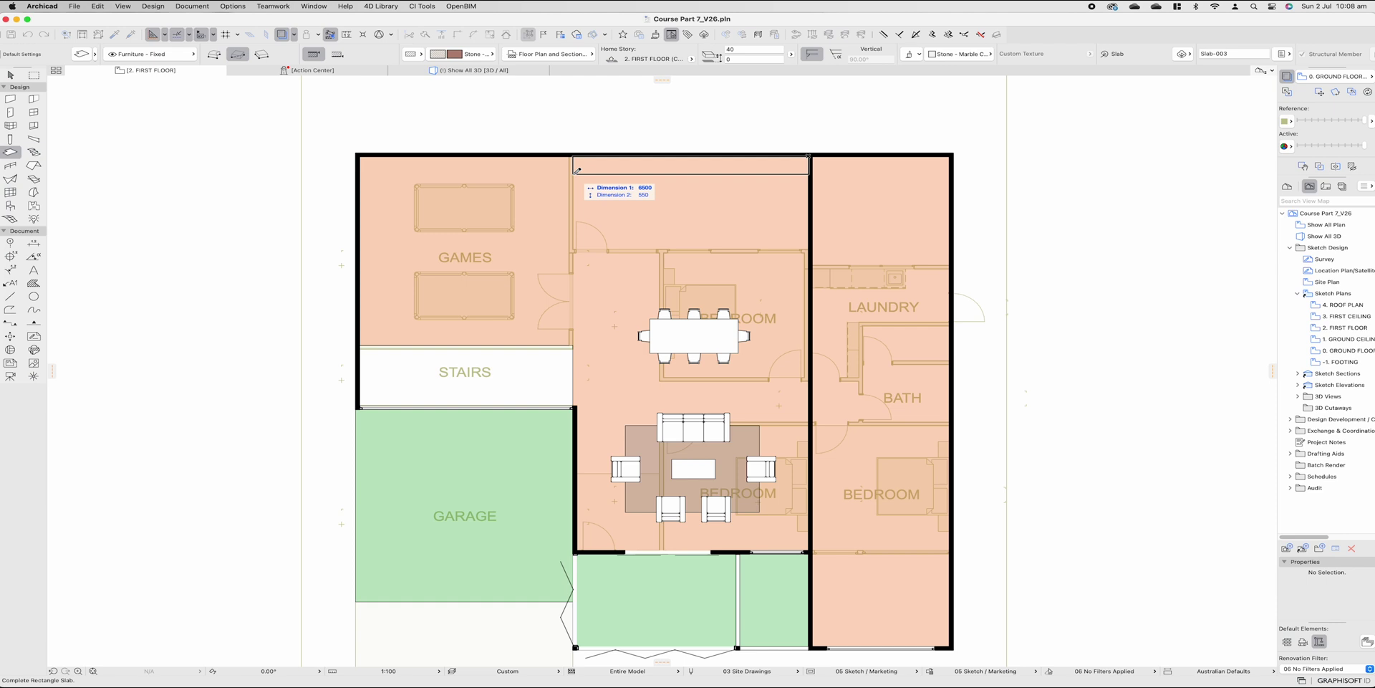
{"action": "type", "text": "1500-"}
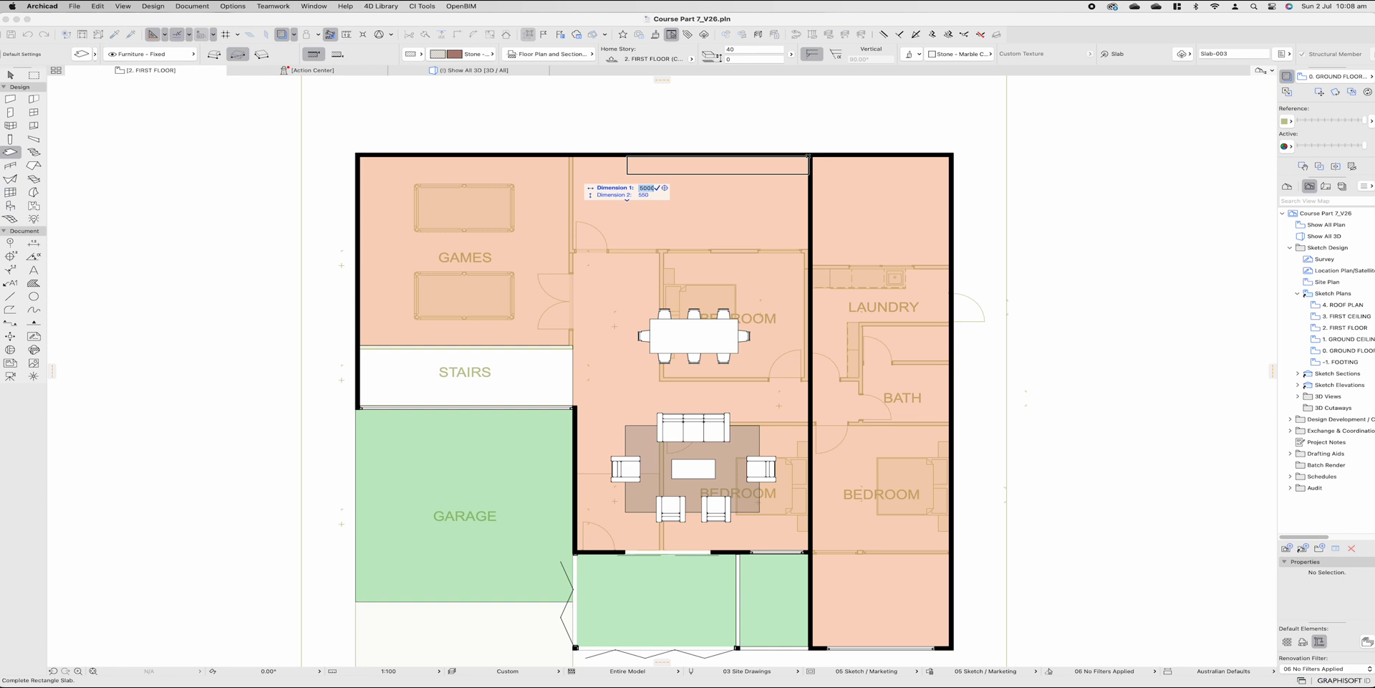
{"action": "key", "text": "Tab"}
{"action": "type", "text": "600"}
{"action": "key", "text": "Return"}
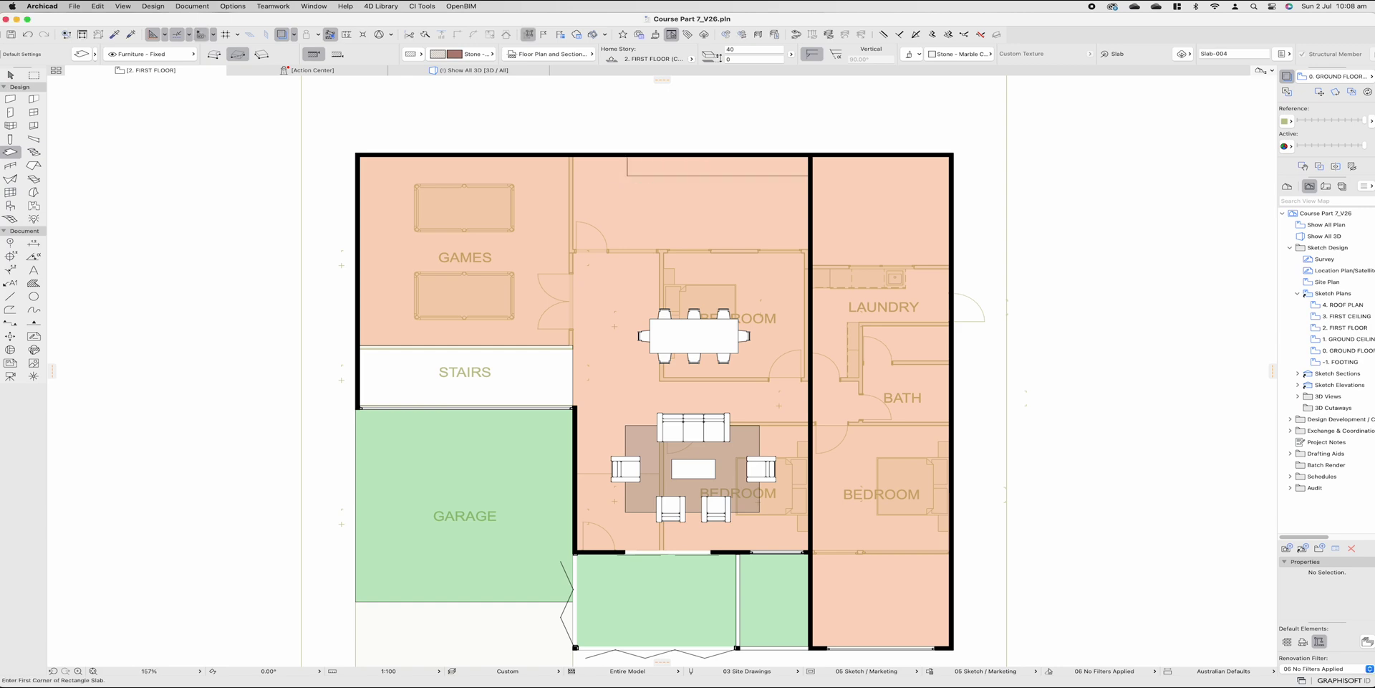
Step: Switch to Safari and review the one-bedroom unit plan's circulation clearances and the countertop landing area dimensions
{"action": "key", "text": "super+Tab"}
{"action": "key", "text": "Escape"}
{"action": "scroll", "coordinate": [501, 423], "scroll_direction": "down", "scroll_amount": 5}
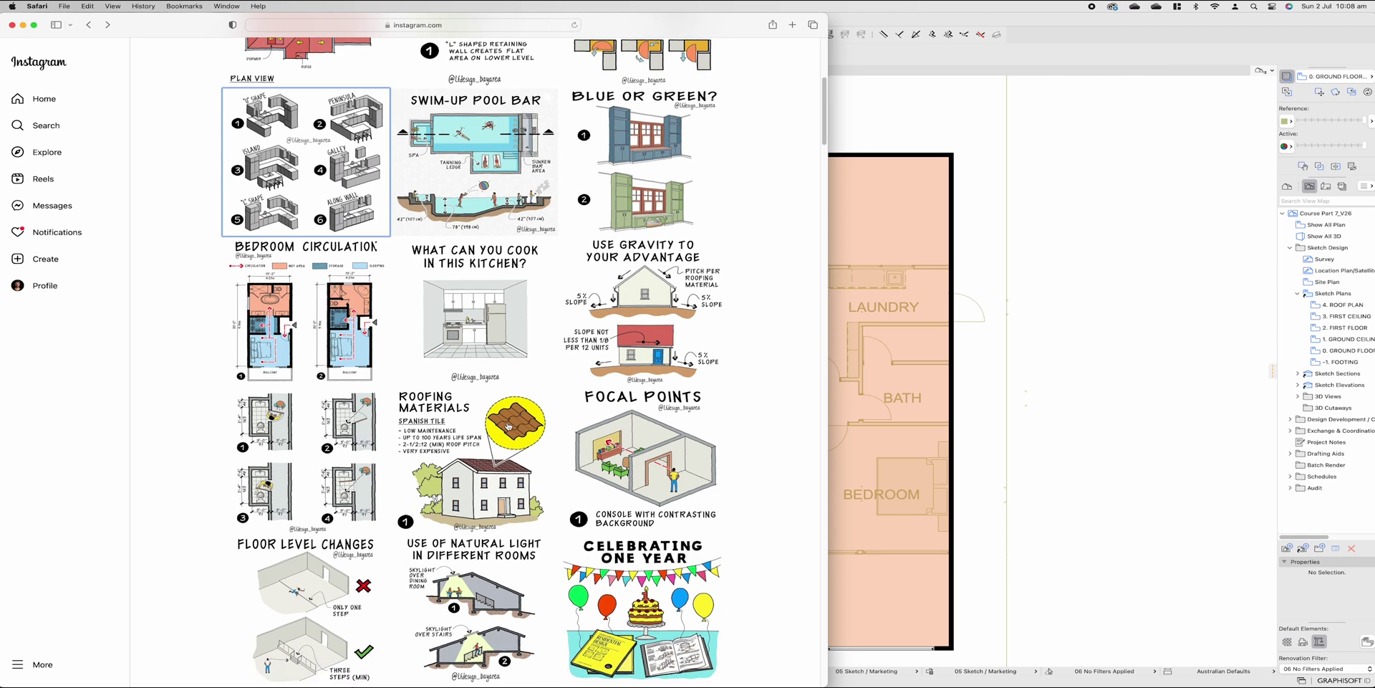
{"action": "scroll", "coordinate": [507, 426], "scroll_direction": "down", "scroll_amount": 5}
{"action": "left_click", "coordinate": [301, 502]}
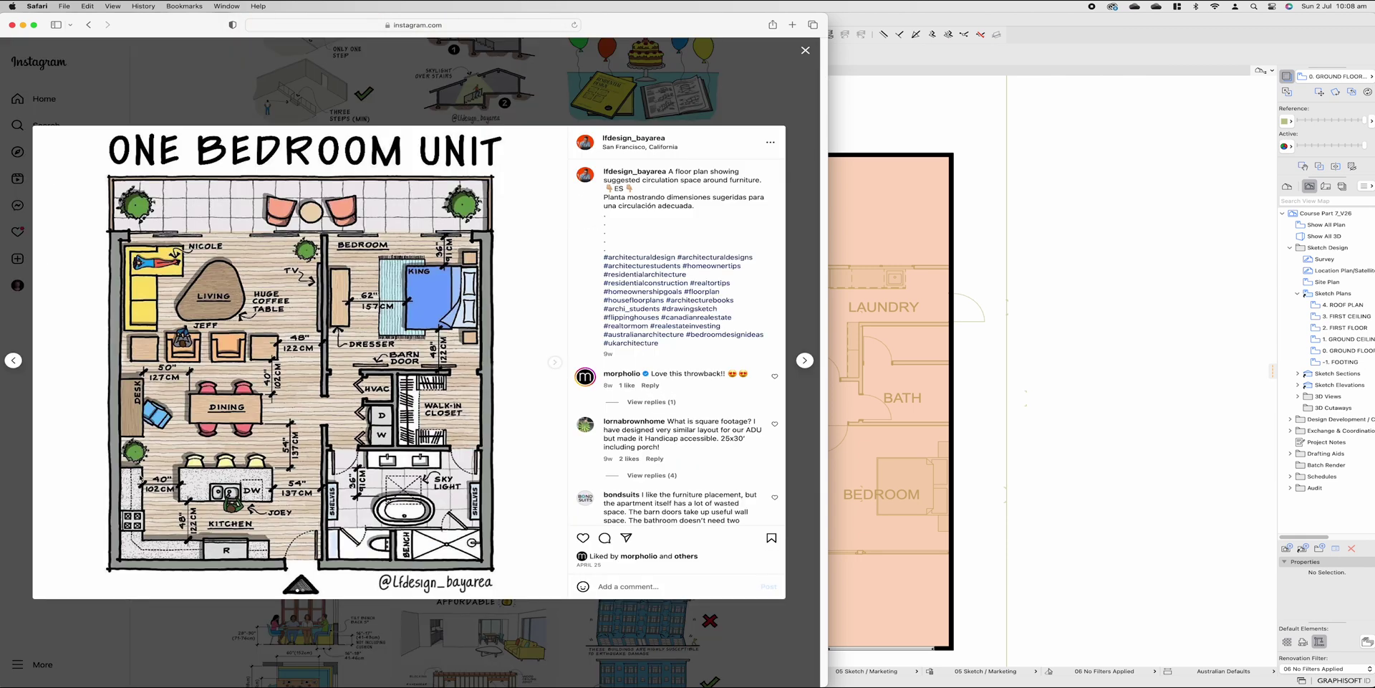
{"action": "key", "text": "Escape"}
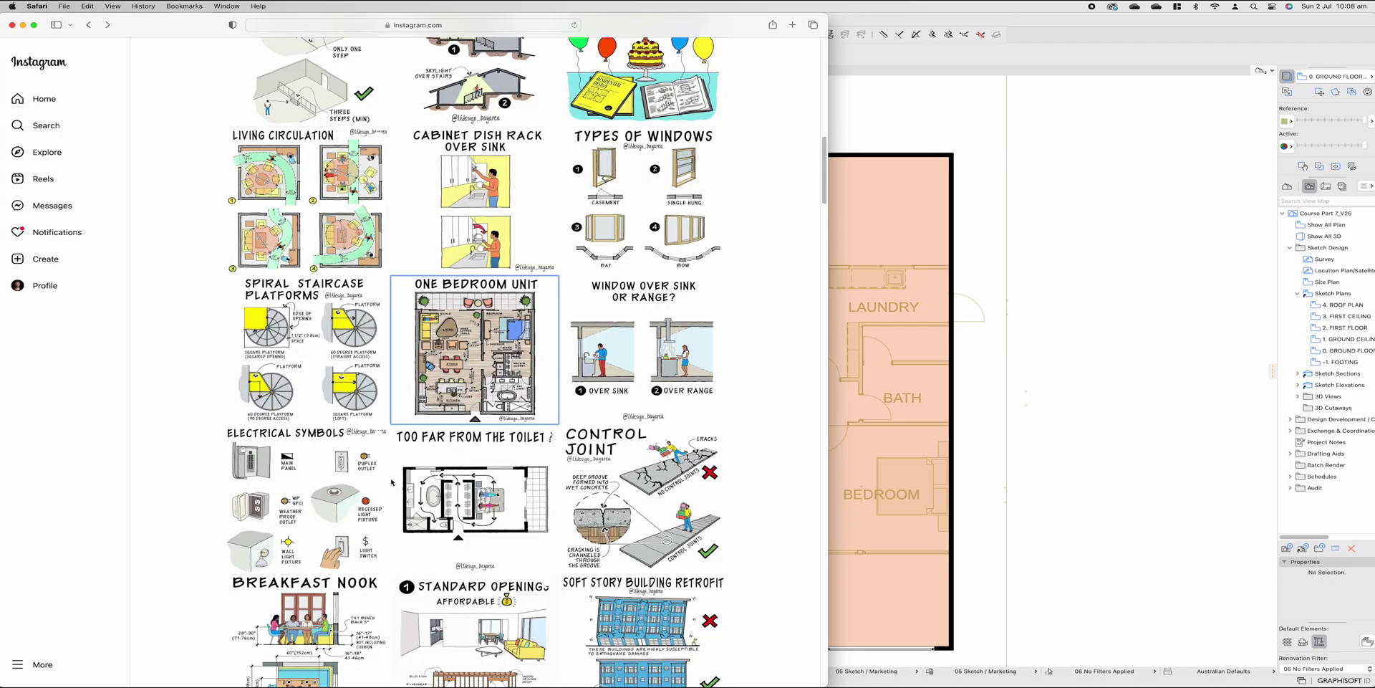
{"action": "left_click", "coordinate": [372, 306]}
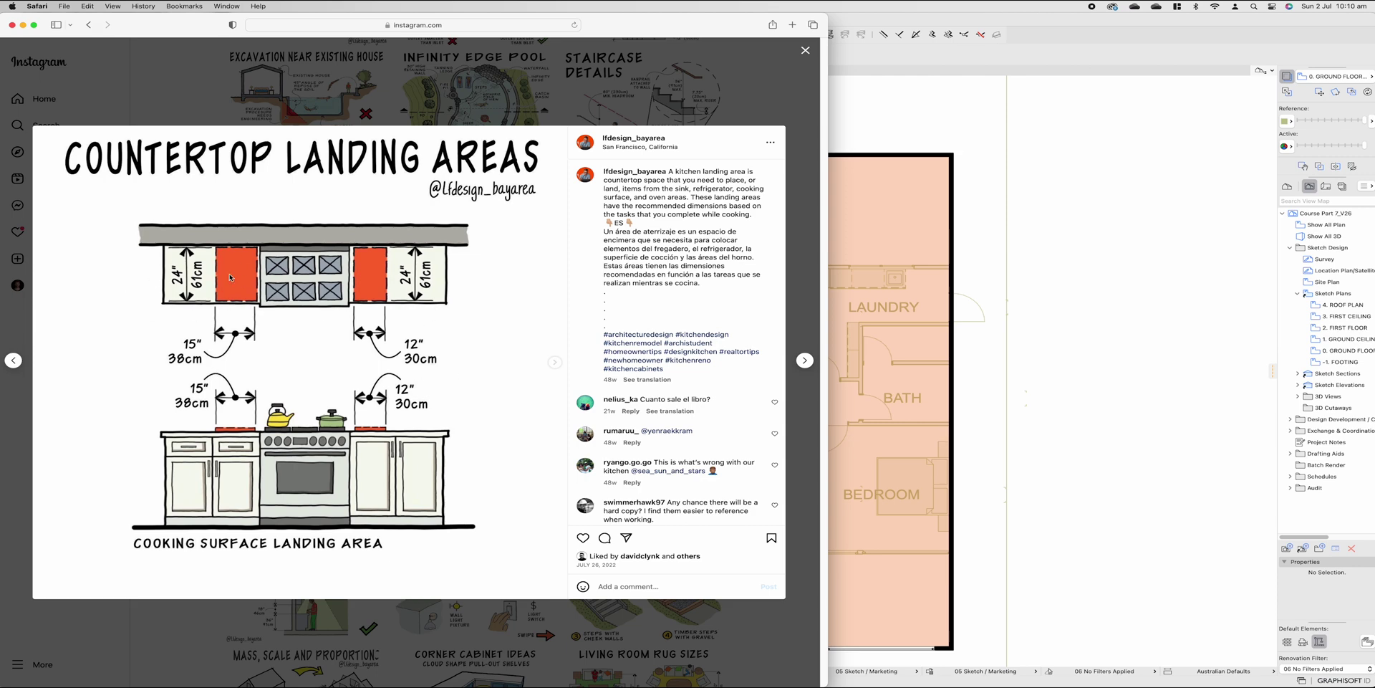
{"action": "key", "text": "Escape"}
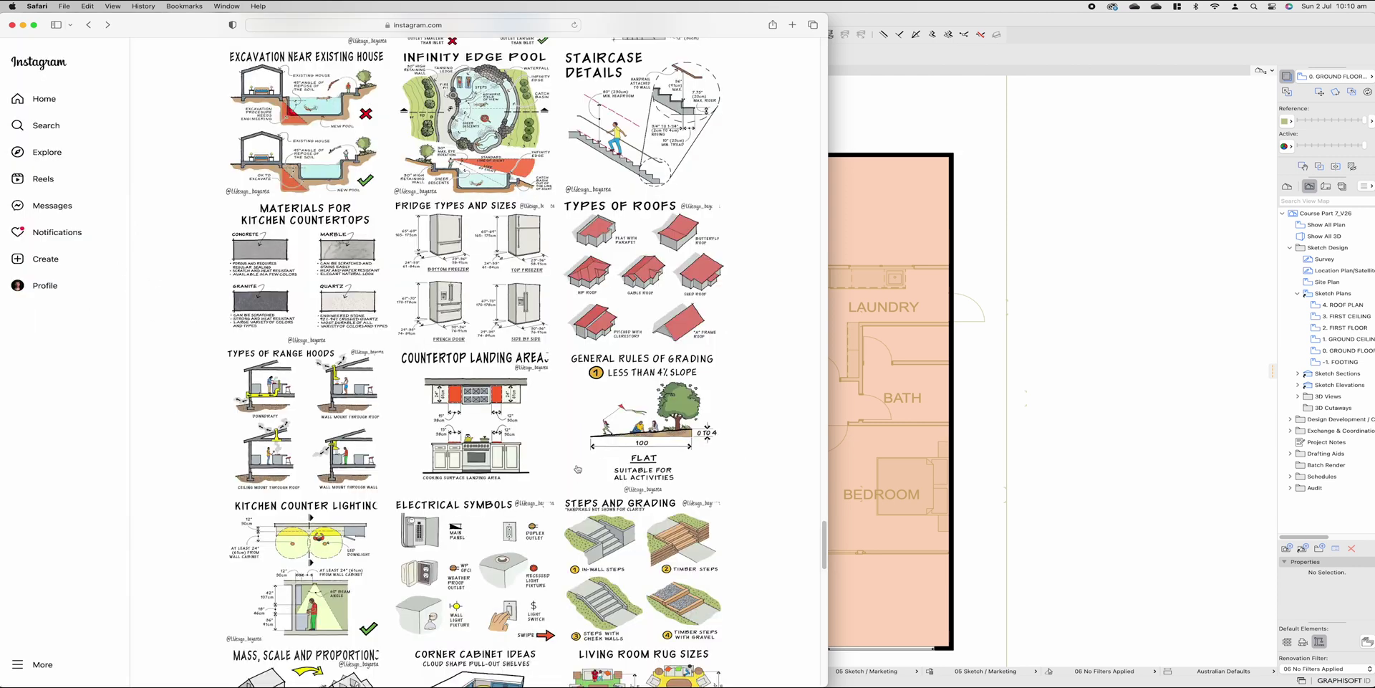
Step: Return to Archicad and copy the rear kitchen bench slab parallel to itself, leaving a 1550 mm gap in front of the original
{"action": "key", "text": "super+Tab"}
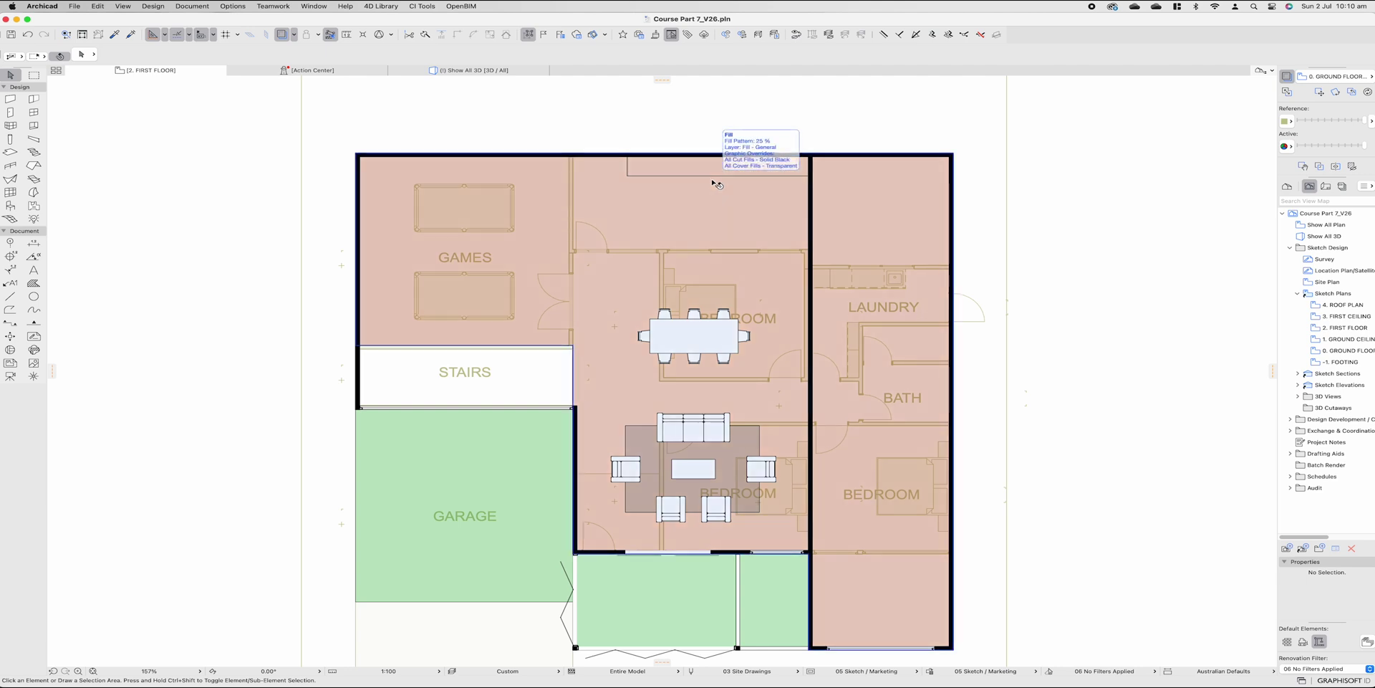
{"action": "left_click", "coordinate": [713, 174]}
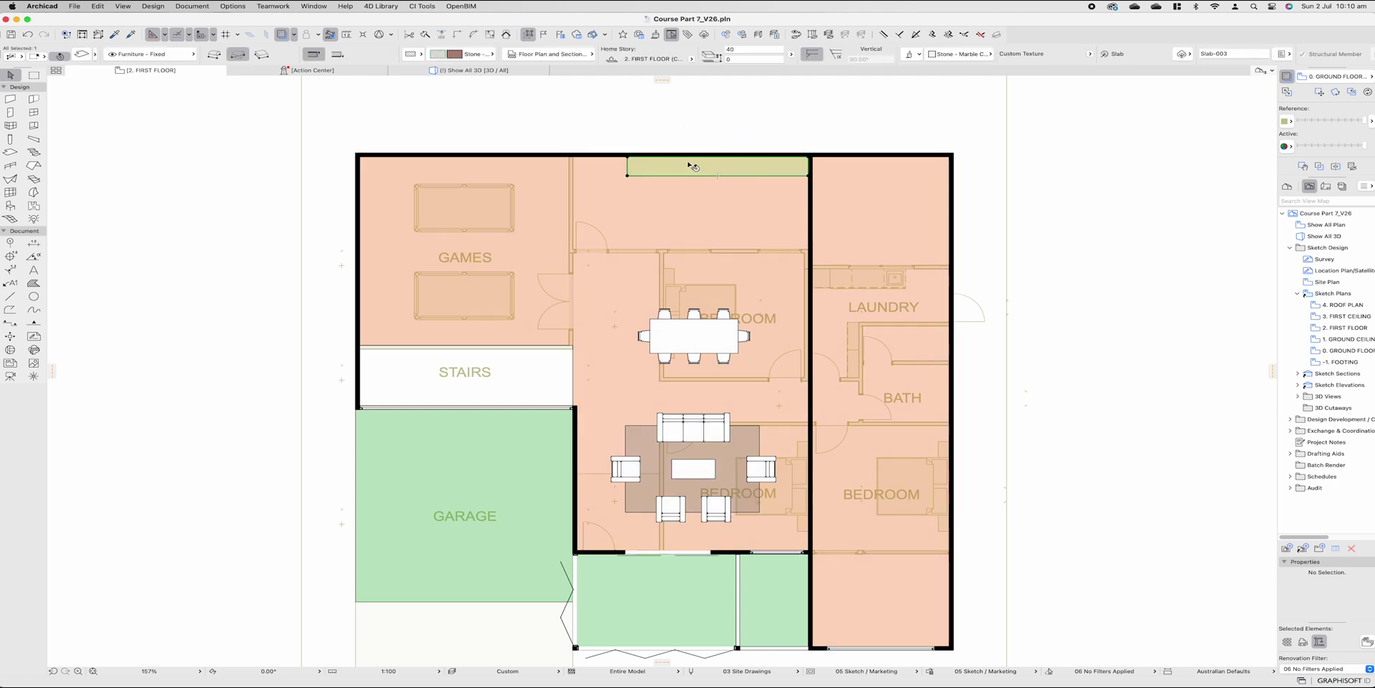
{"action": "key", "text": "alt"}
{"action": "left_click_drag", "start_coordinate": [628, 157], "coordinate": [628, 175]}
{"action": "left_click", "coordinate": [628, 177]}
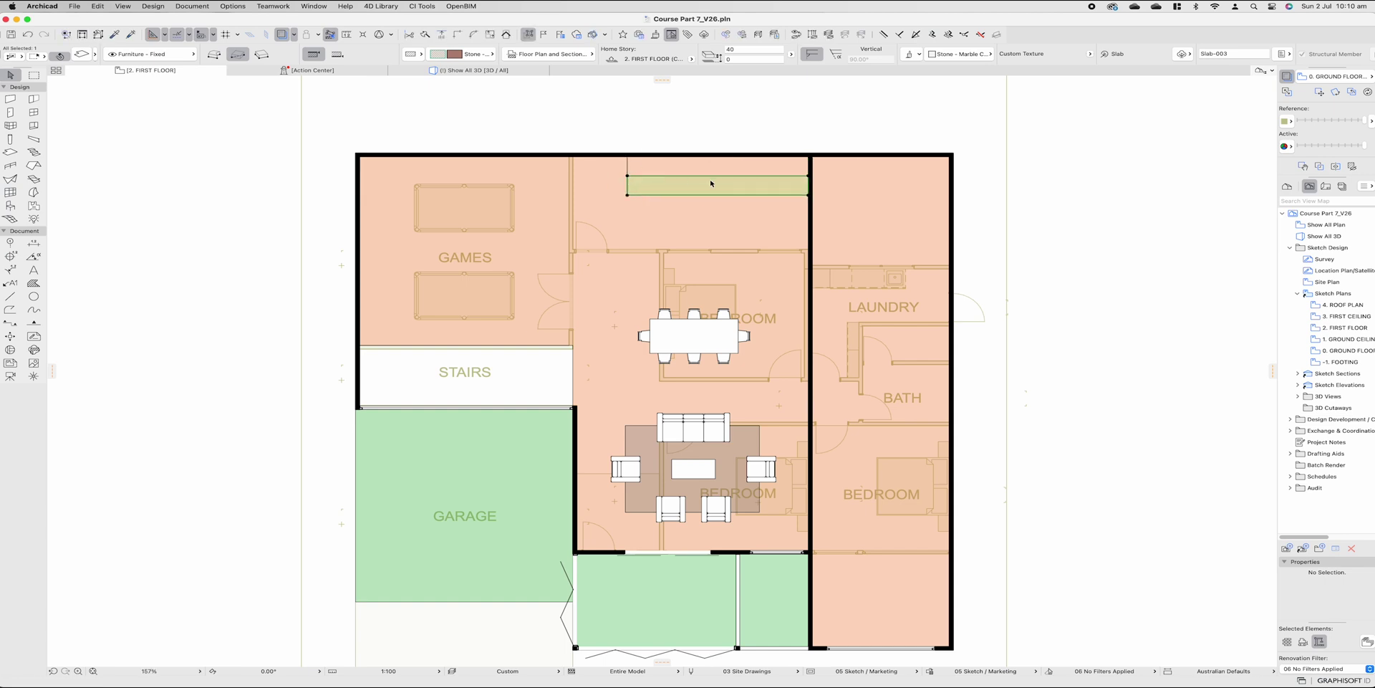
{"action": "left_click", "coordinate": [628, 175]}
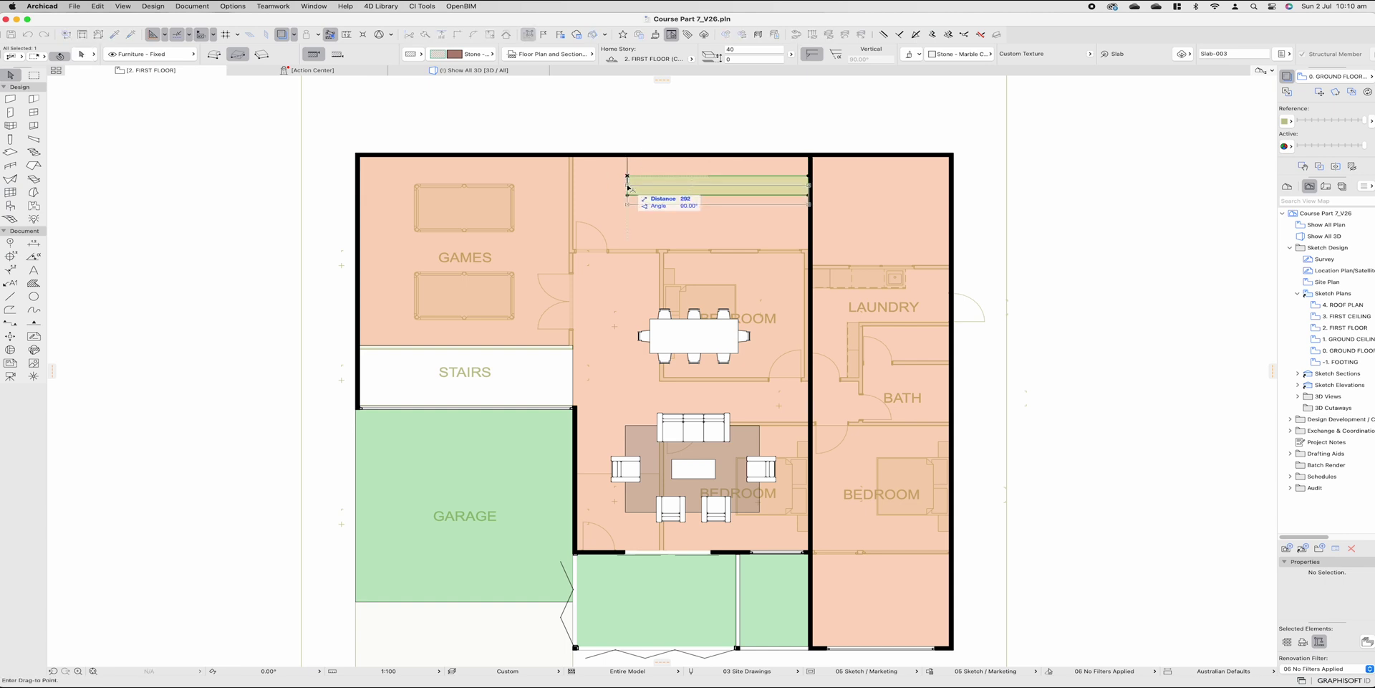
{"action": "key", "text": "Tab"}
{"action": "type", "text": "155"}
{"action": "key", "text": "Return"}
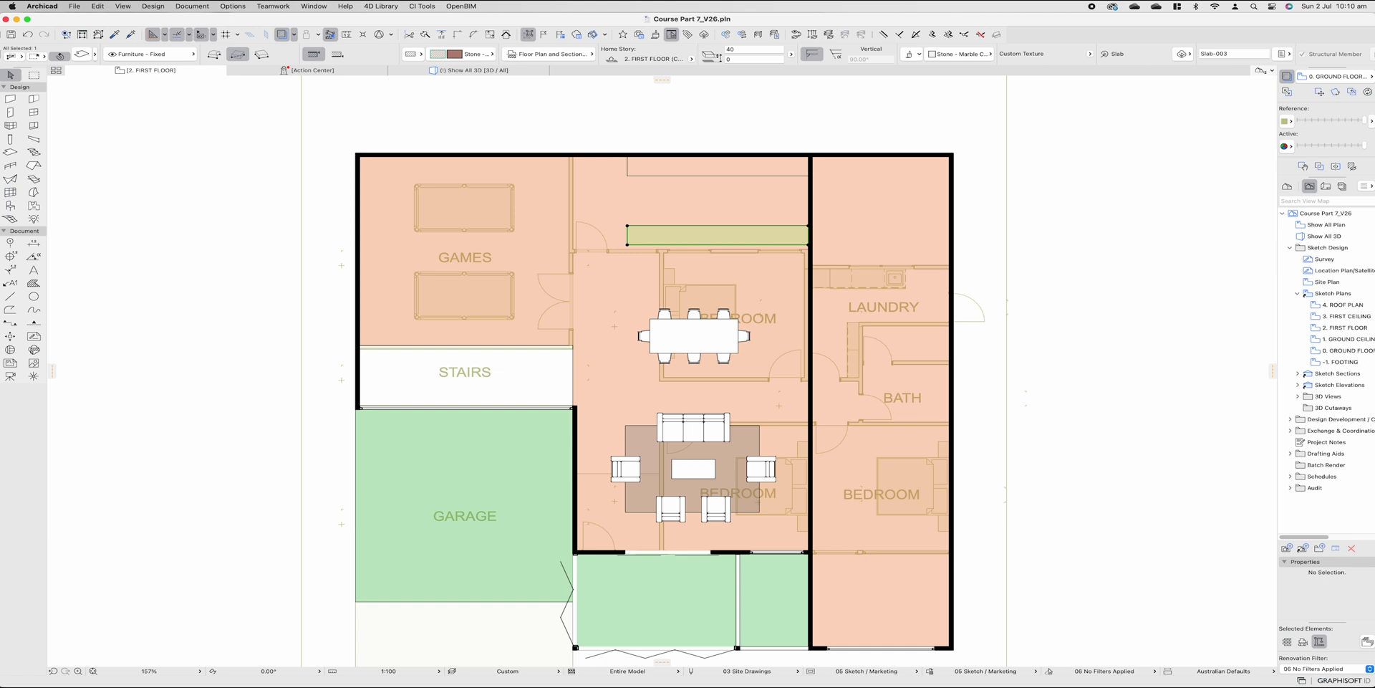
Step: Shorten the copied bench slab by offsetting its end edge away from the thick internal wall
{"action": "left_click", "coordinate": [809, 234]}
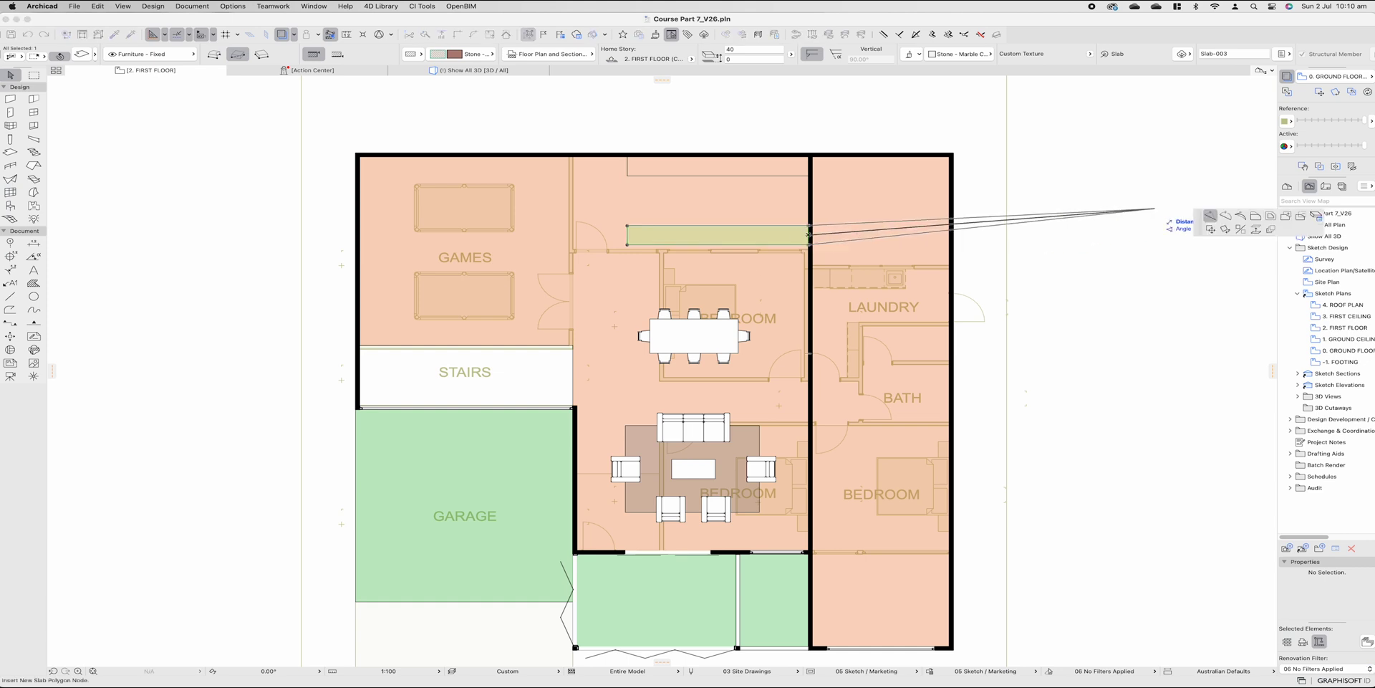
{"action": "left_click", "coordinate": [1255, 215]}
{"action": "type", "text": "1800"}
{"action": "key", "text": "Return"}
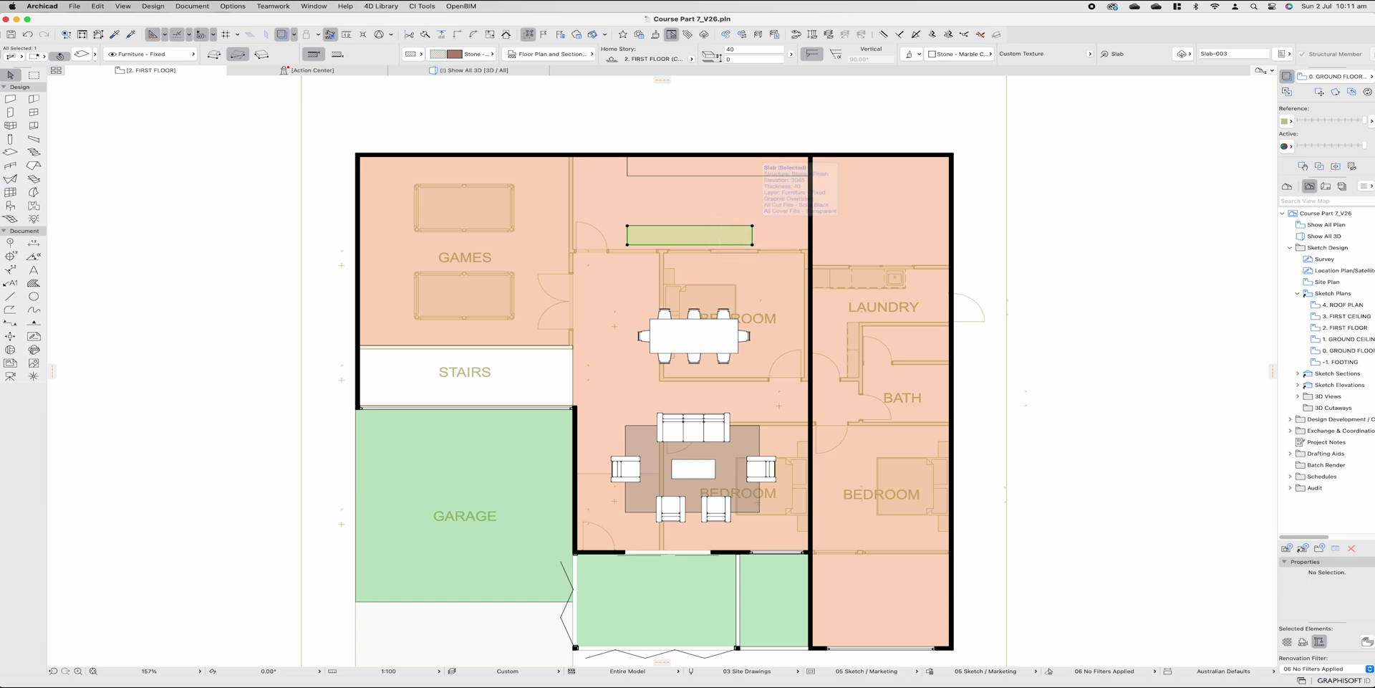
{"action": "key", "text": "super+d"}
{"action": "left_click", "coordinate": [752, 225]}
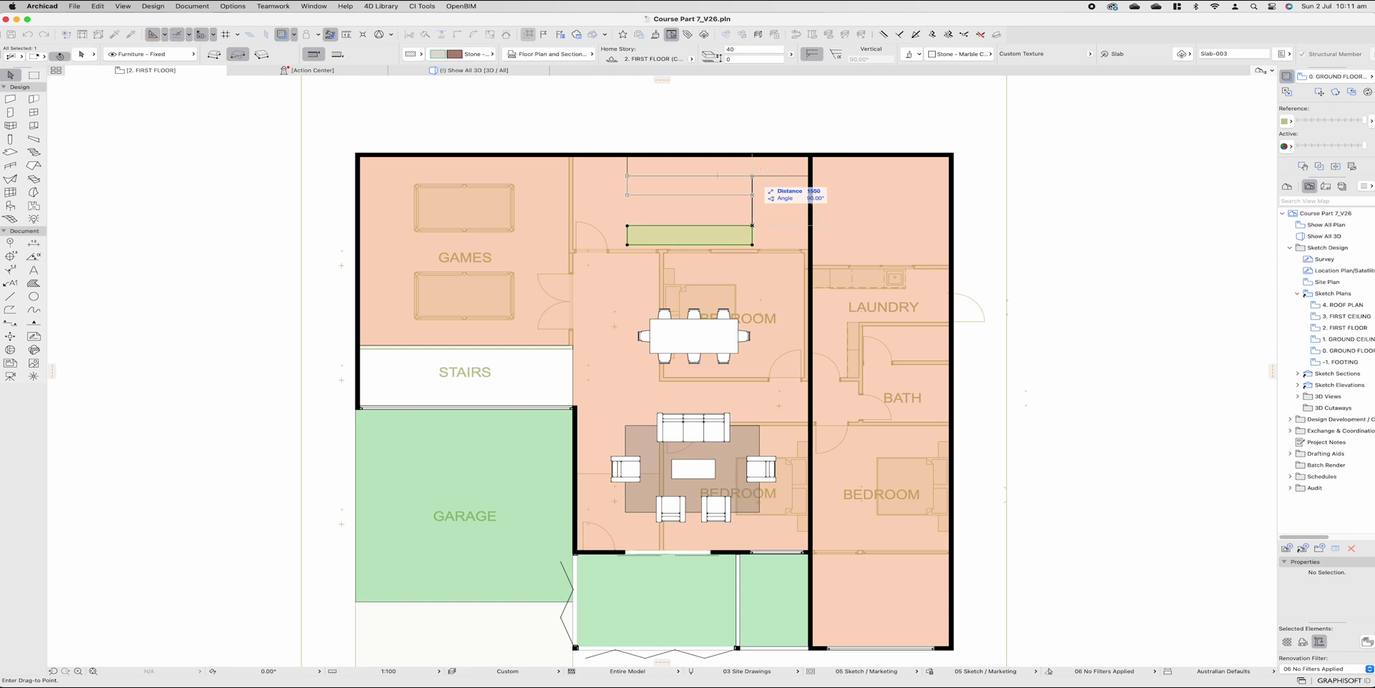
{"action": "key", "text": "Escape"}
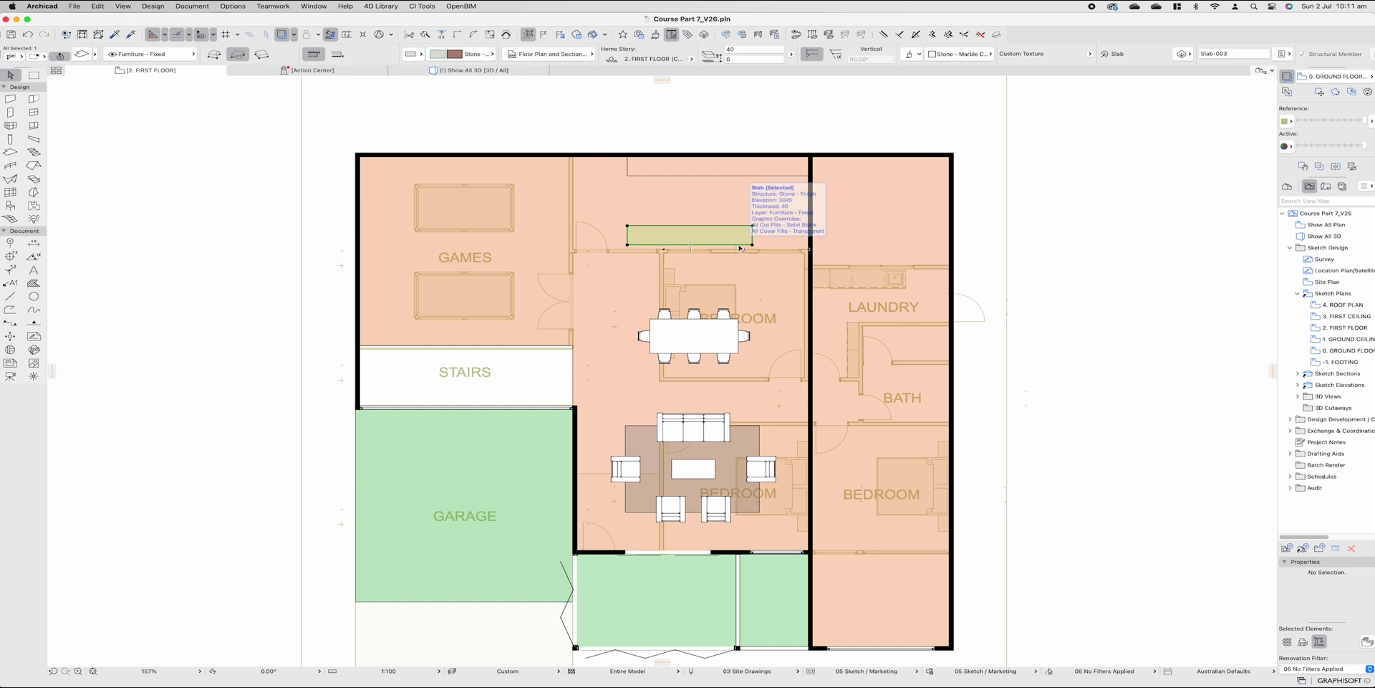
Step: Deepen the island bench slab by offsetting its dining-side edge outward by 300 mm
{"action": "left_click", "coordinate": [739, 248]}
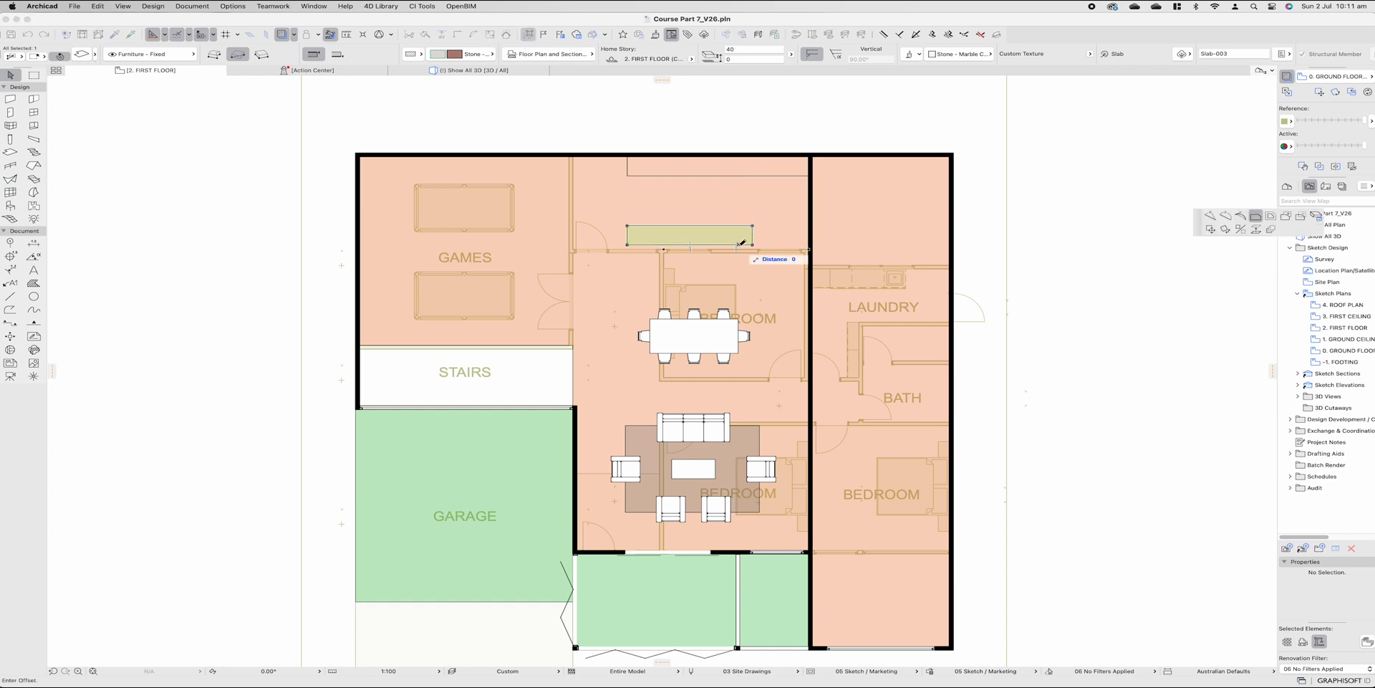
{"action": "type", "text": "300"}
{"action": "key", "text": "Return"}
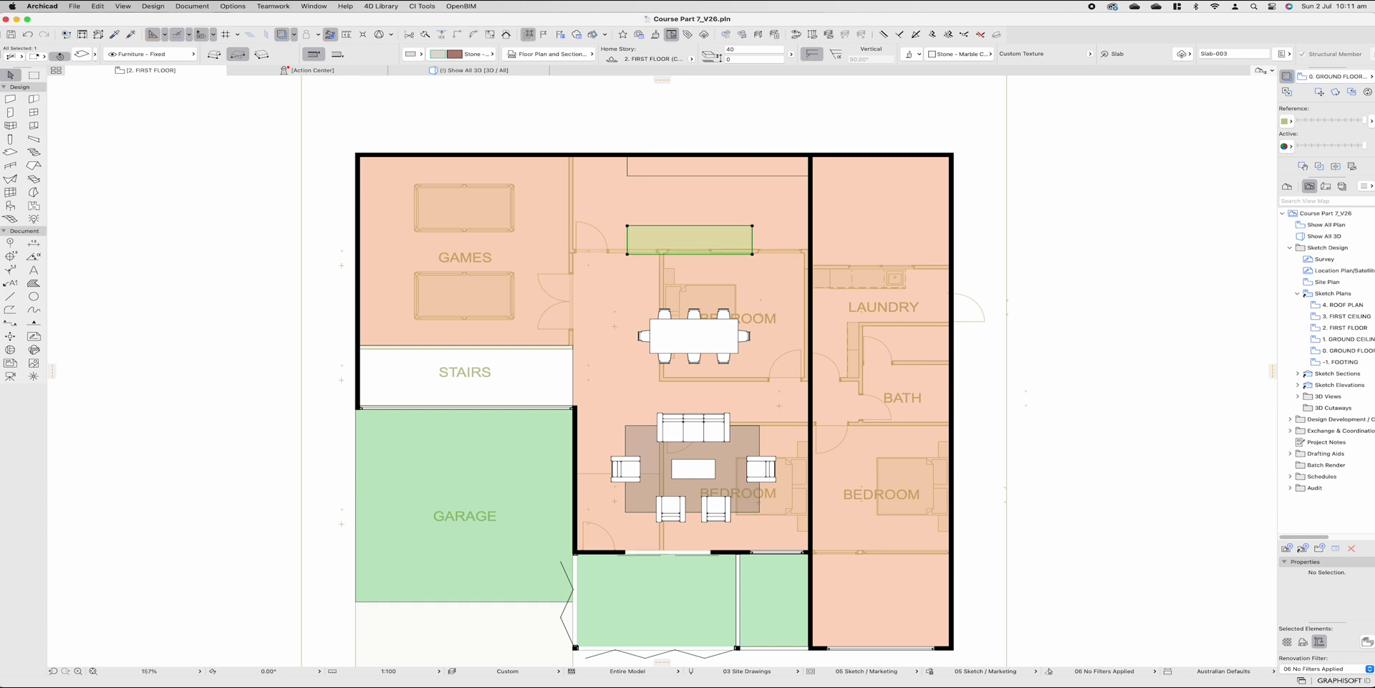
{"action": "key", "text": "Escape"}
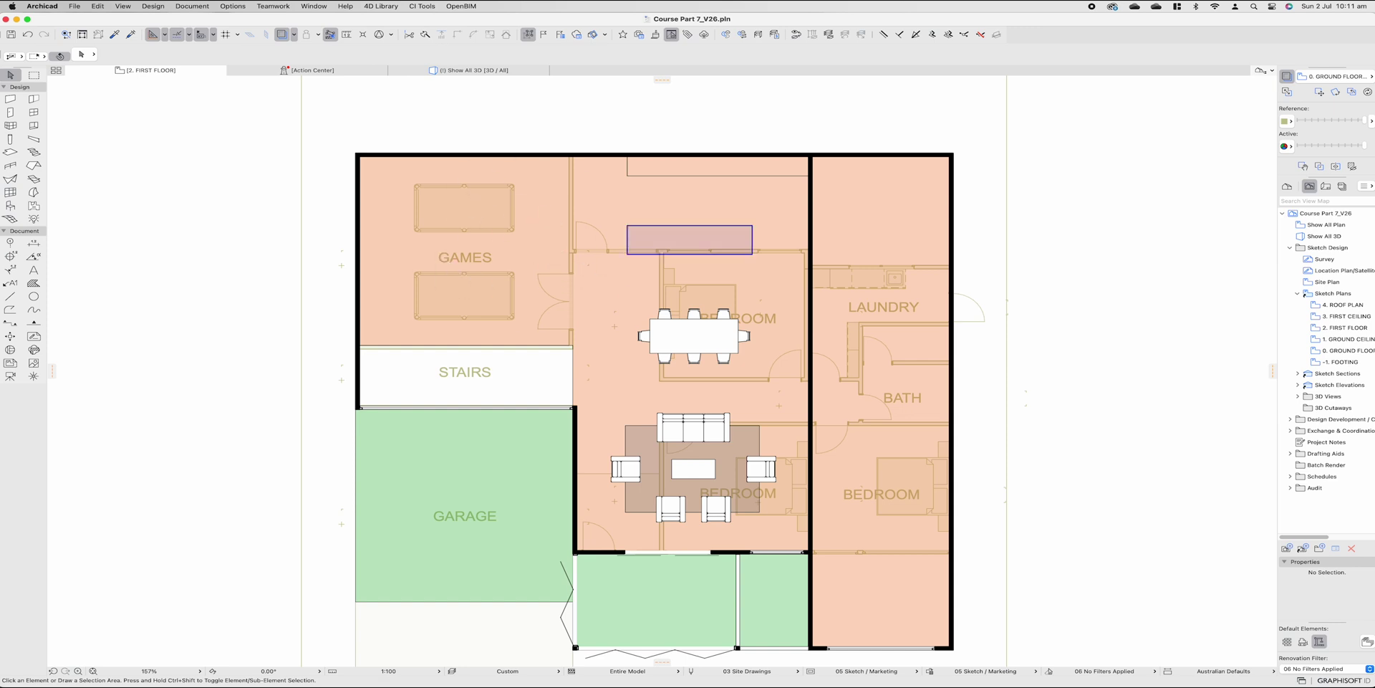
Step: Draw a 600 by 4350 mm bench slab with the existing bench's settings, running from the rear external wall along the Games room's kitchen side
{"action": "left_click", "coordinate": [631, 224], "text": "alt"}
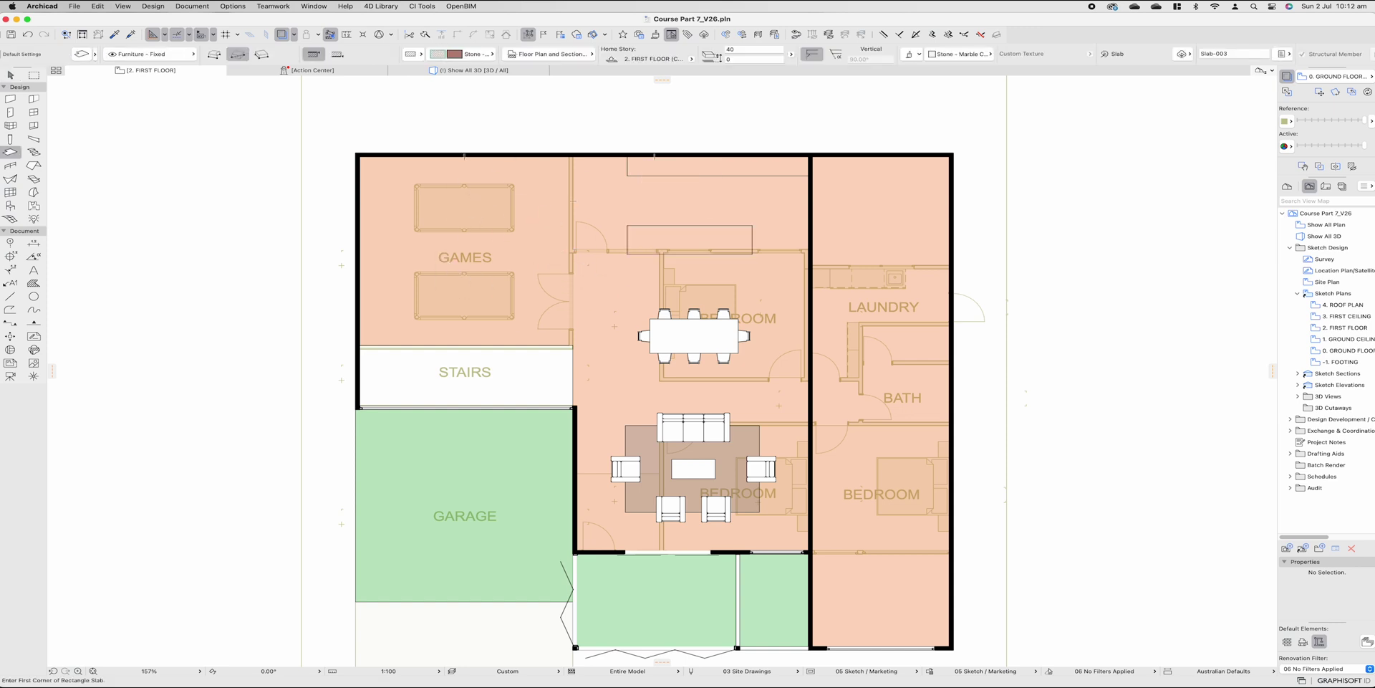
{"action": "left_click", "coordinate": [572, 155]}
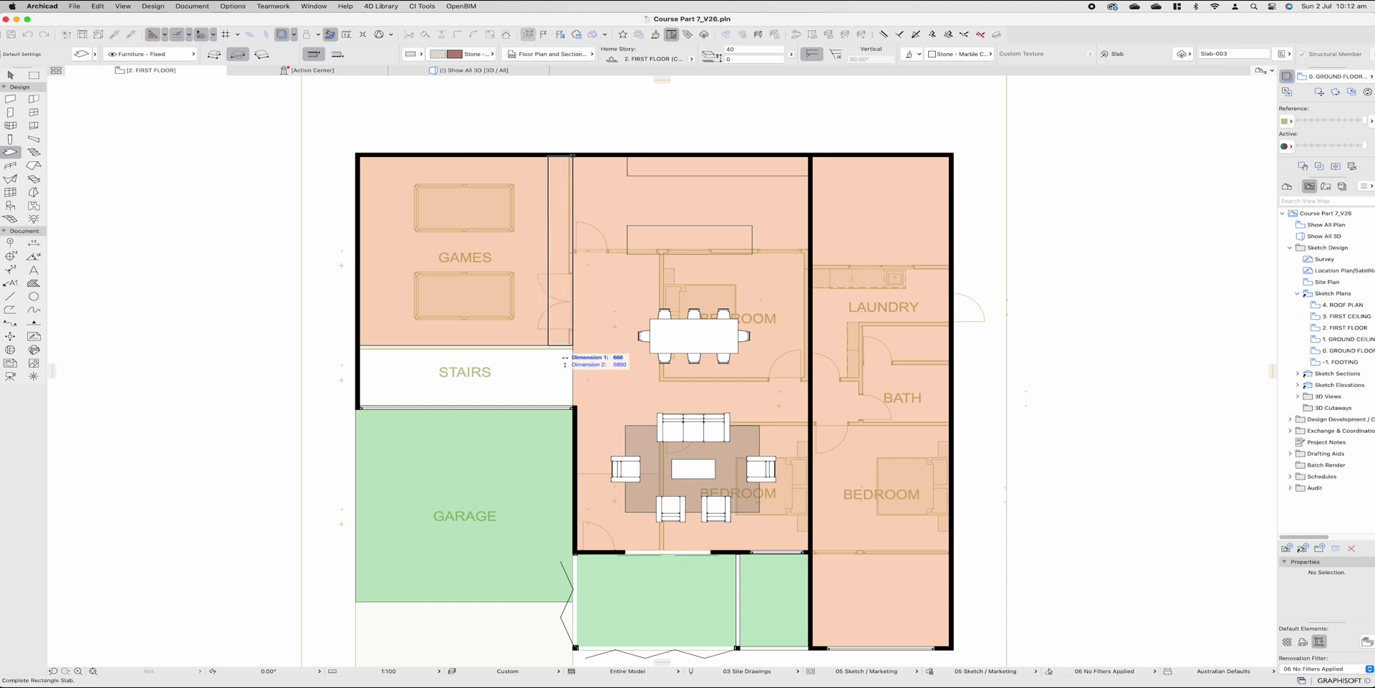
{"action": "key", "text": "Tab"}
{"action": "type", "text": "600"}
{"action": "key", "text": "Tab"}
{"action": "type", "text": "4350"}
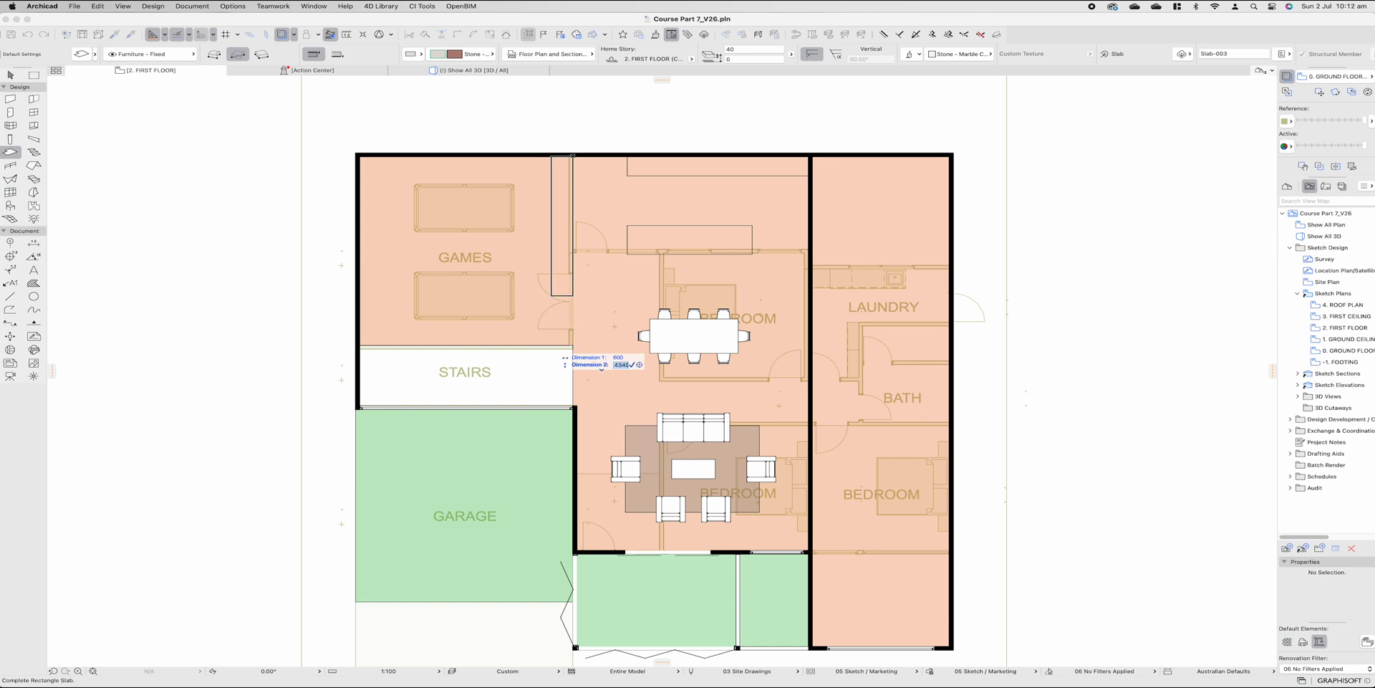
{"action": "key", "text": "Return"}
{"action": "key", "text": "Escape"}
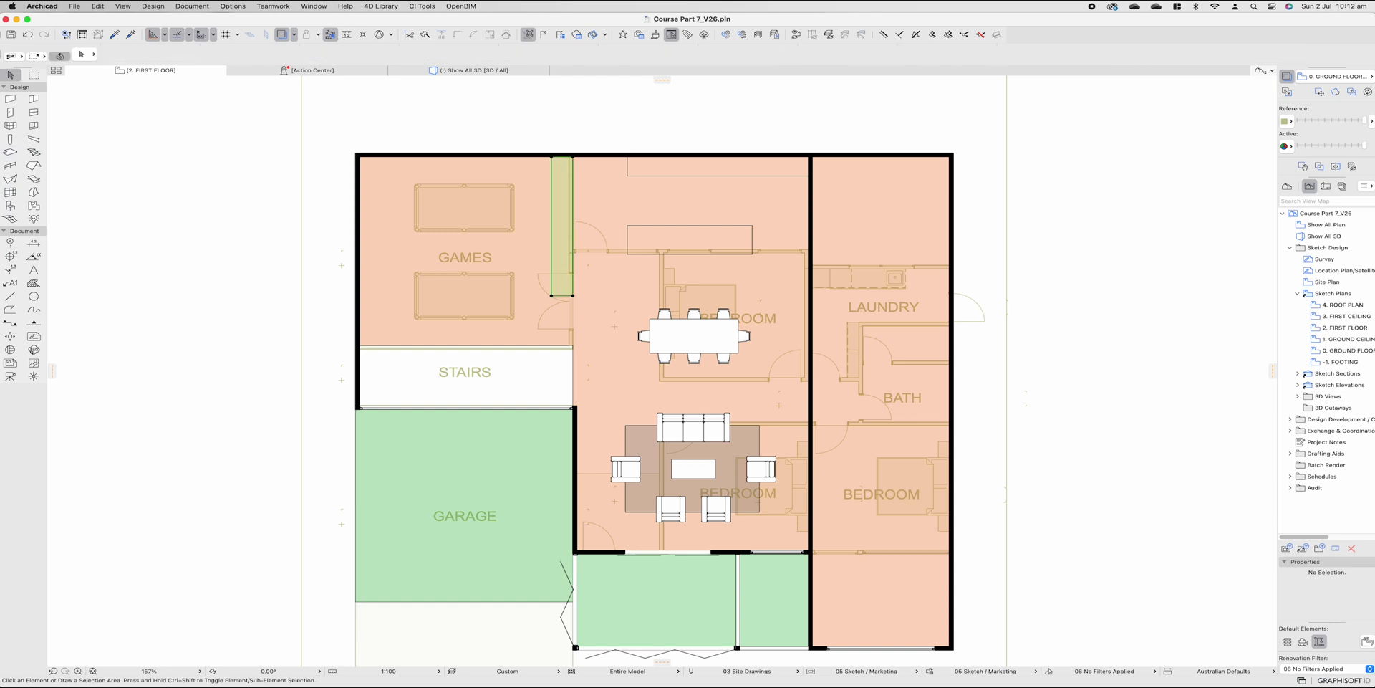
Step: Pull the new side bench's rear end back from the external wall by 1550 mm
{"action": "left_click", "coordinate": [565, 156]}
{"action": "type", "text": "1550-1550"}
{"action": "key", "text": "Return"}
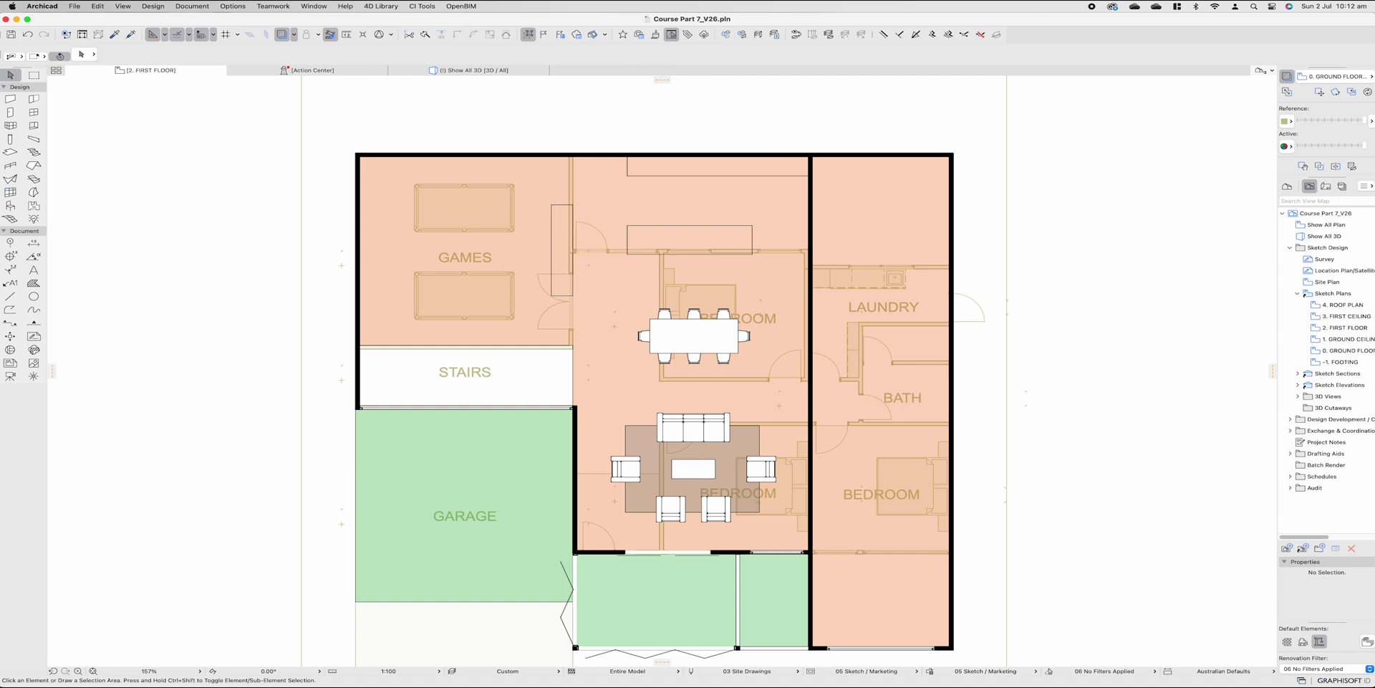
Step: Try extending the side bench's far end to the stairs boundary, and undo the extension
{"action": "left_click", "coordinate": [562, 295]}
{"action": "left_click", "coordinate": [562, 295]}
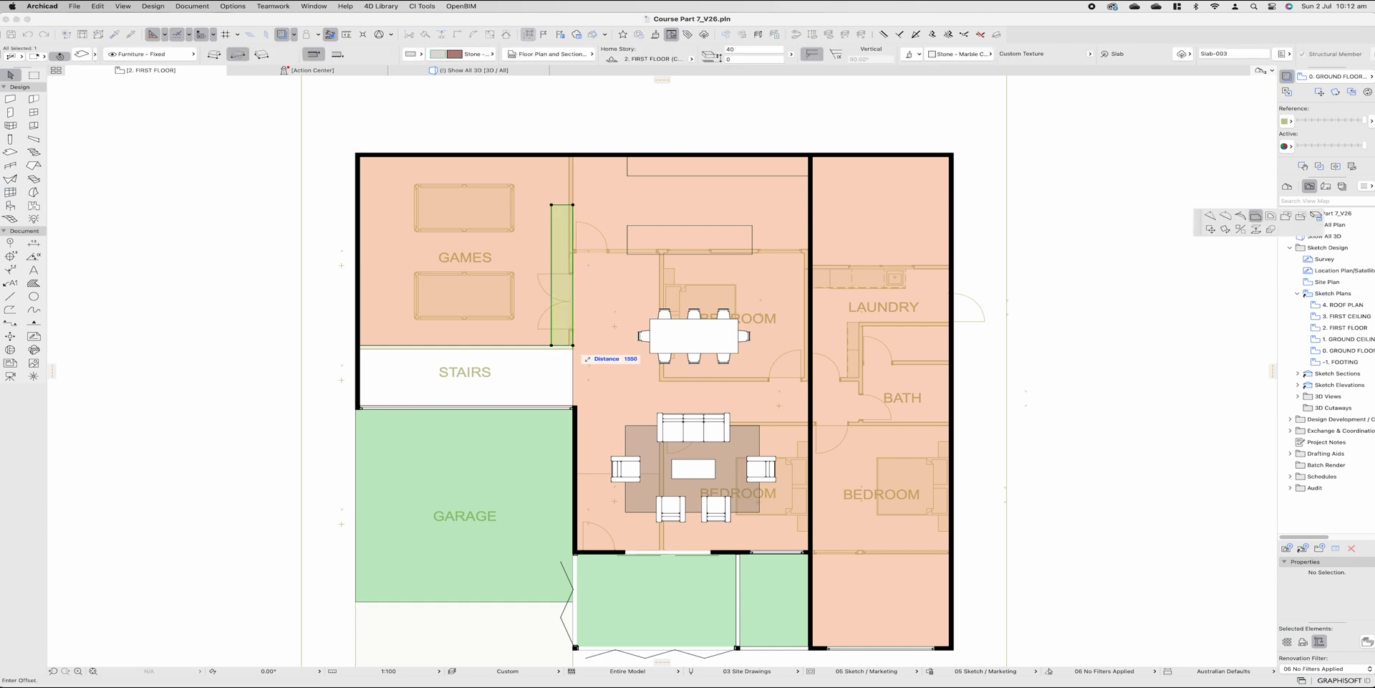
{"action": "left_click", "coordinate": [561, 345]}
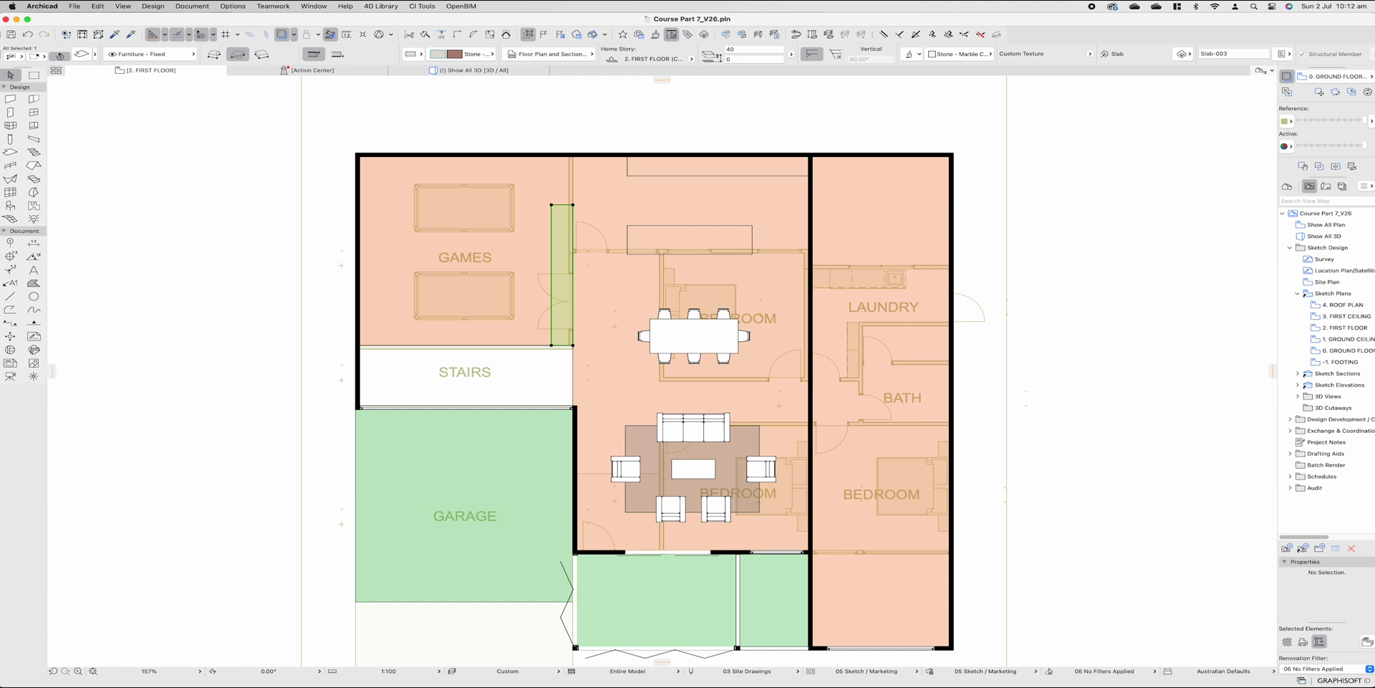
{"action": "key", "text": "ctrl+z"}
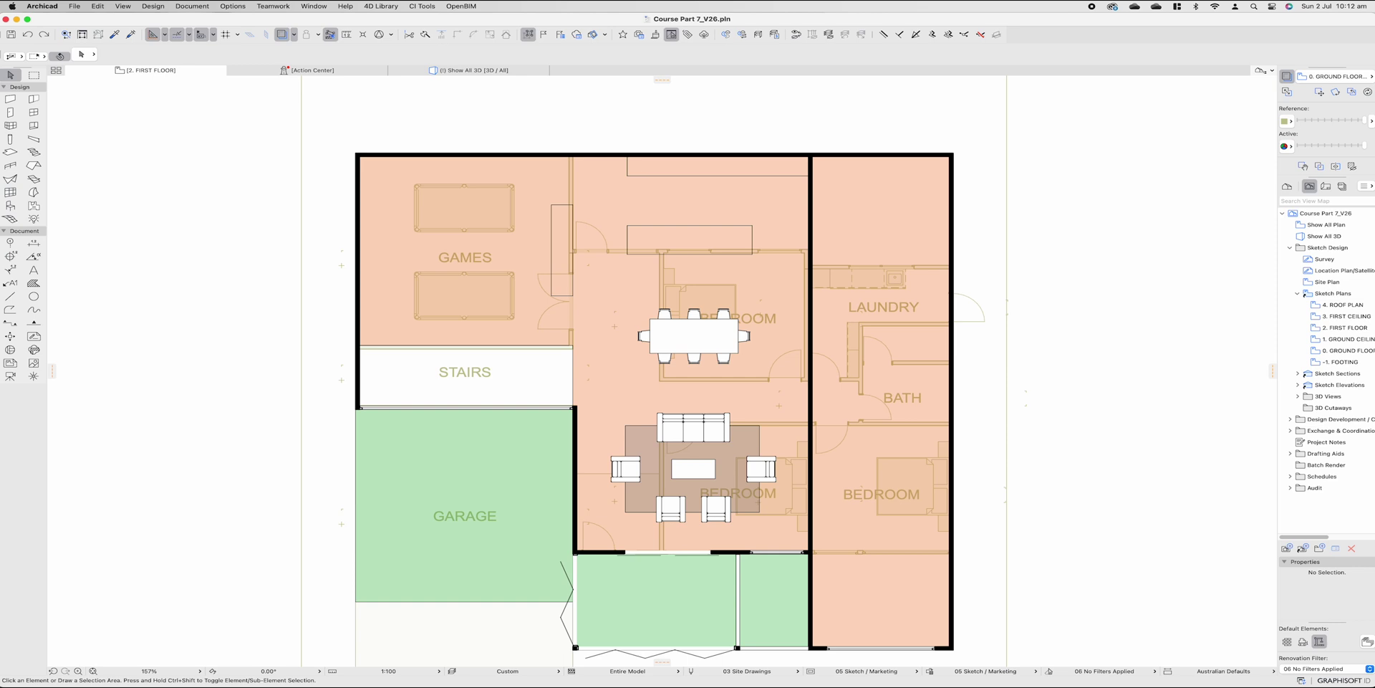
{"action": "left_click", "coordinate": [573, 206]}
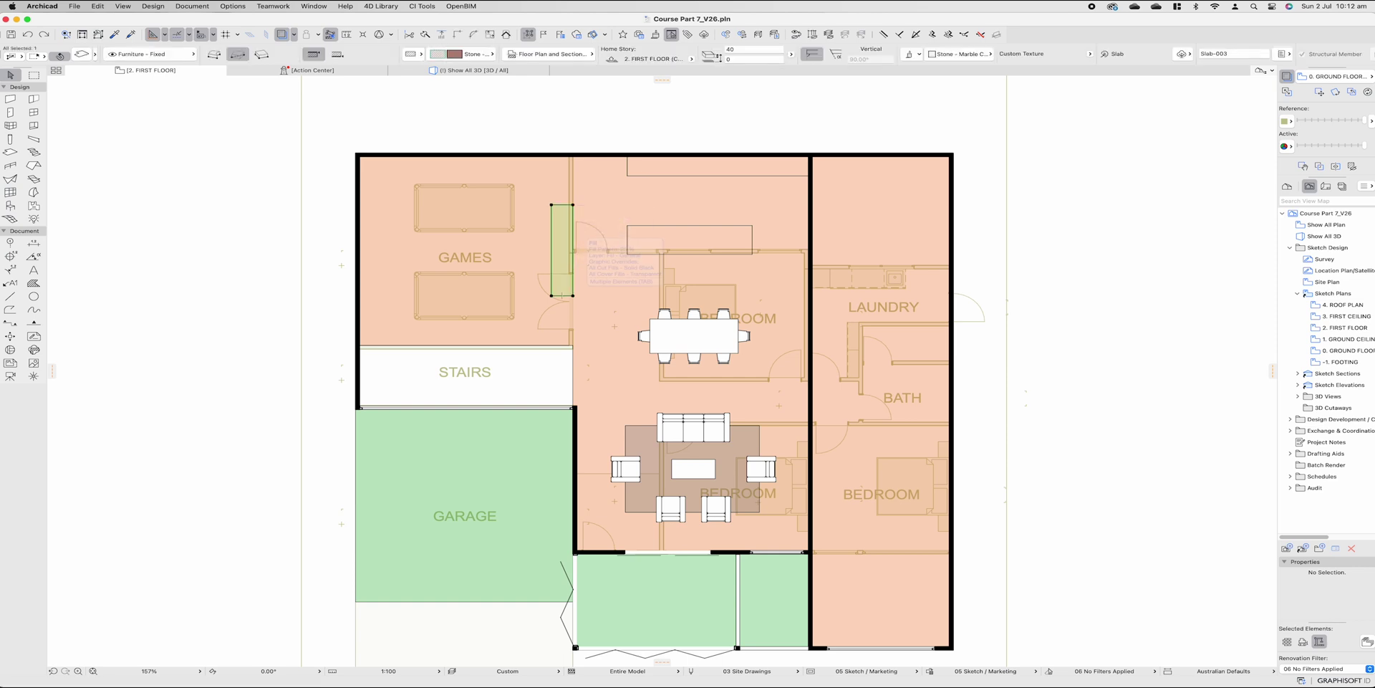
{"action": "key", "text": "Escape"}
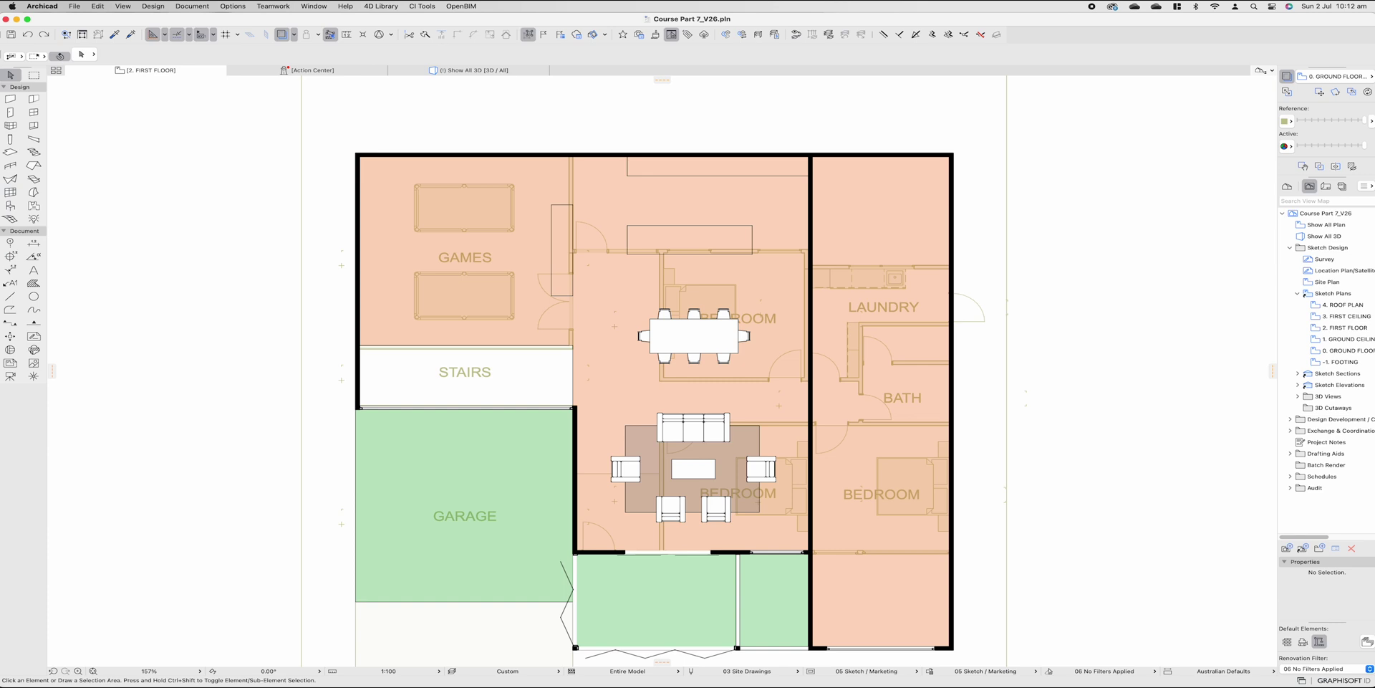
Step: Configure the Basic Linen Cabinet with line type and pen overrides and symbol line pen 1, and place it in the Games area
{"action": "left_click", "coordinate": [10, 205]}
{"action": "left_click", "coordinate": [81, 54]}
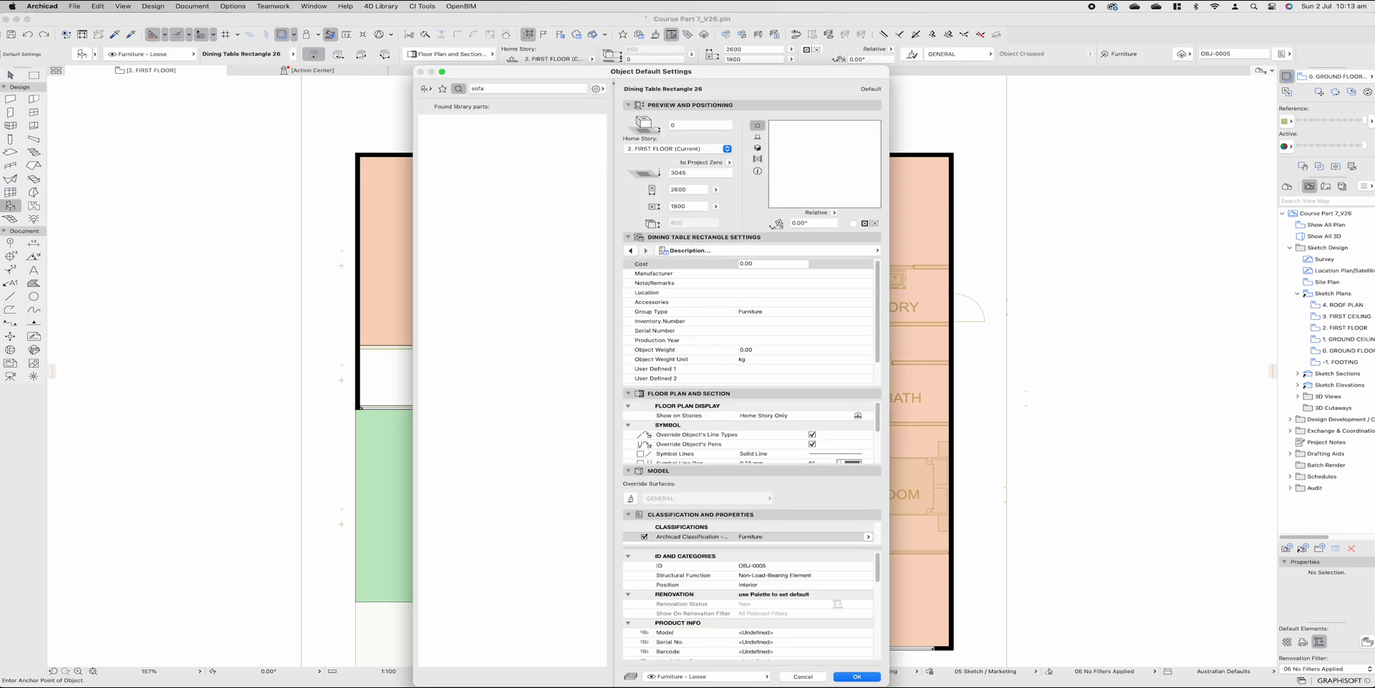
{"action": "type", "text": "linen"}
{"action": "left_click", "coordinate": [435, 184]}
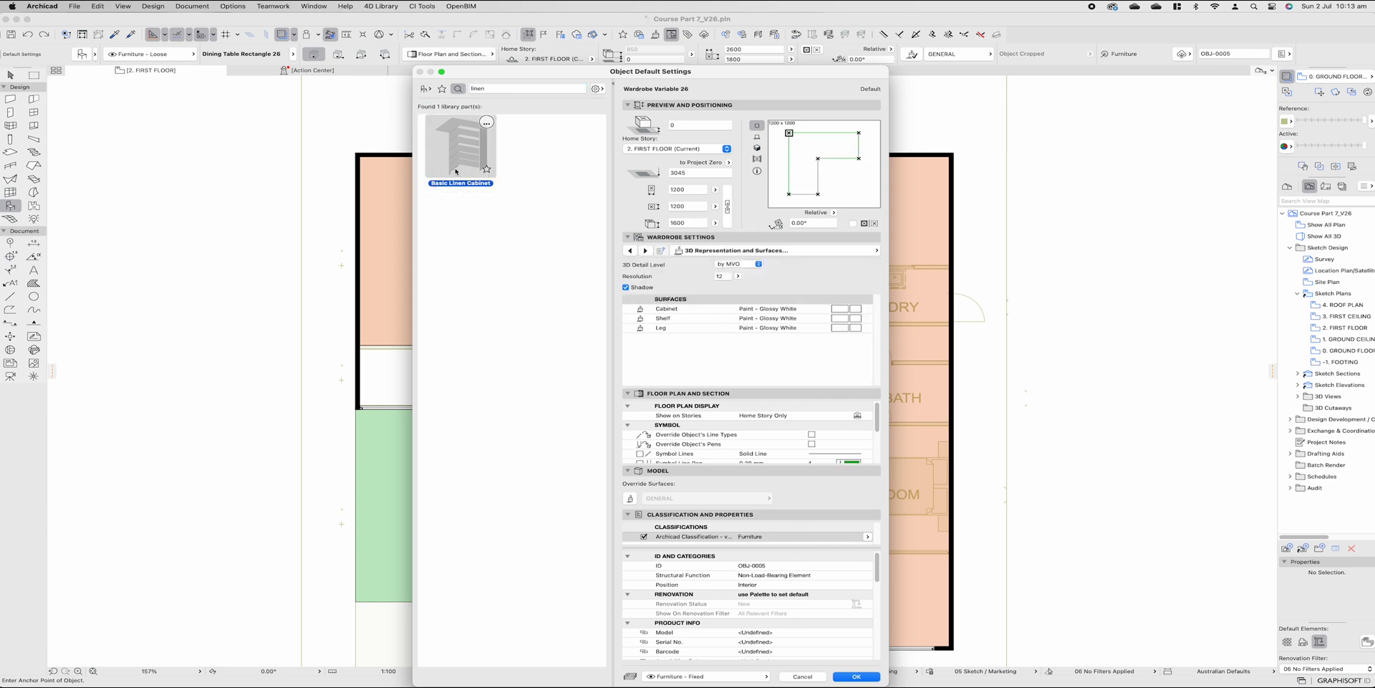
{"action": "left_click", "coordinate": [729, 251]}
{"action": "left_click", "coordinate": [825, 294]}
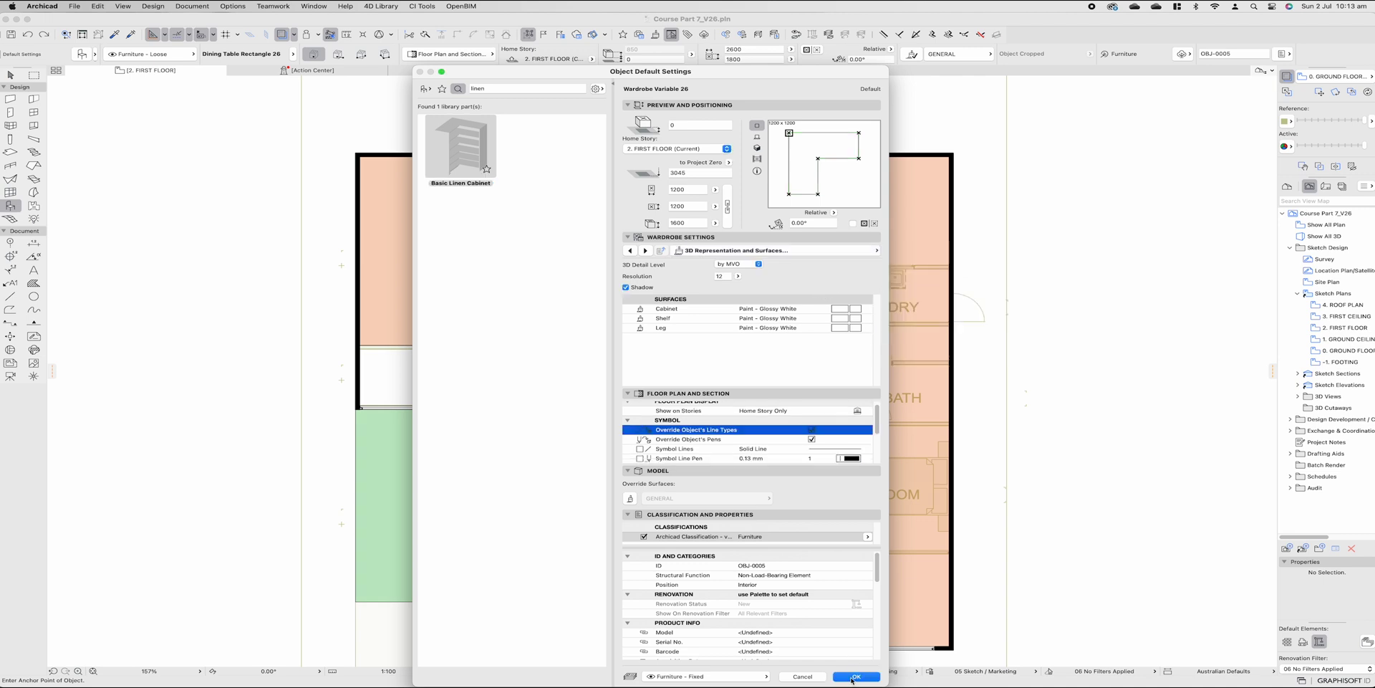
{"action": "left_click", "coordinate": [852, 677]}
{"action": "left_click", "coordinate": [464, 203]}
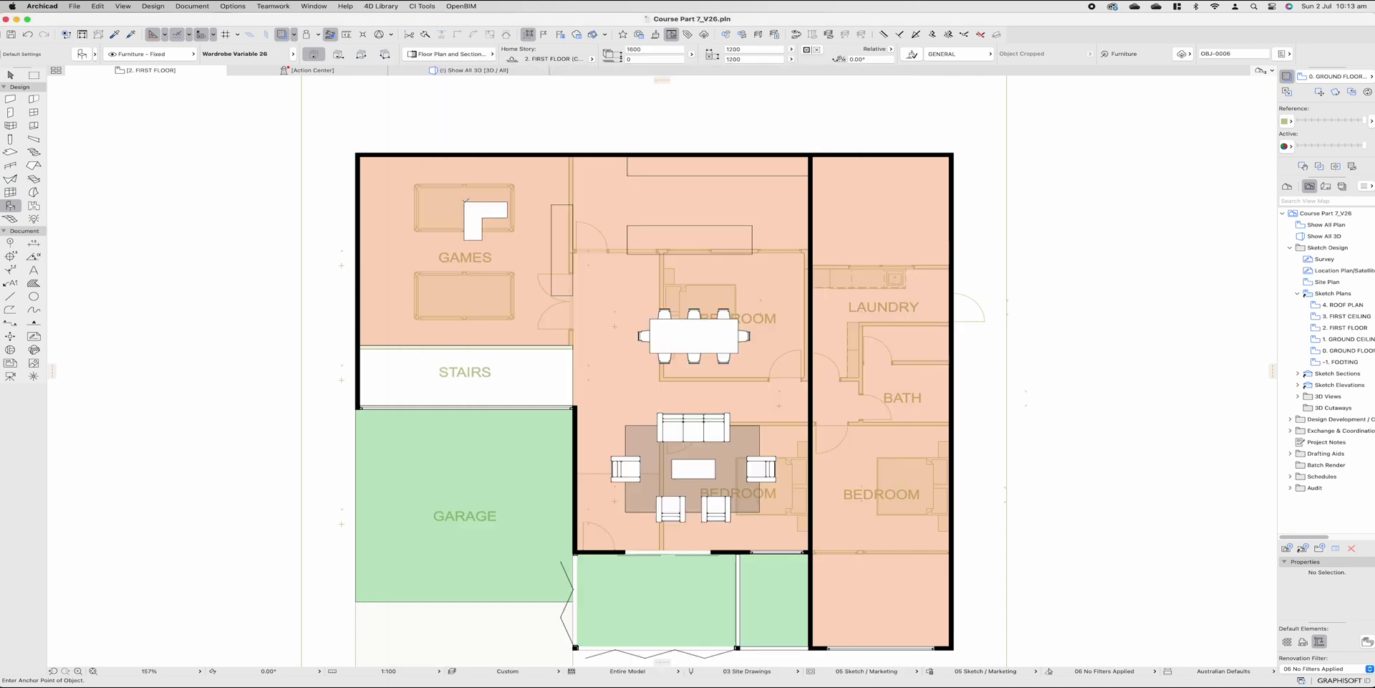
{"action": "left_click", "coordinate": [465, 205]}
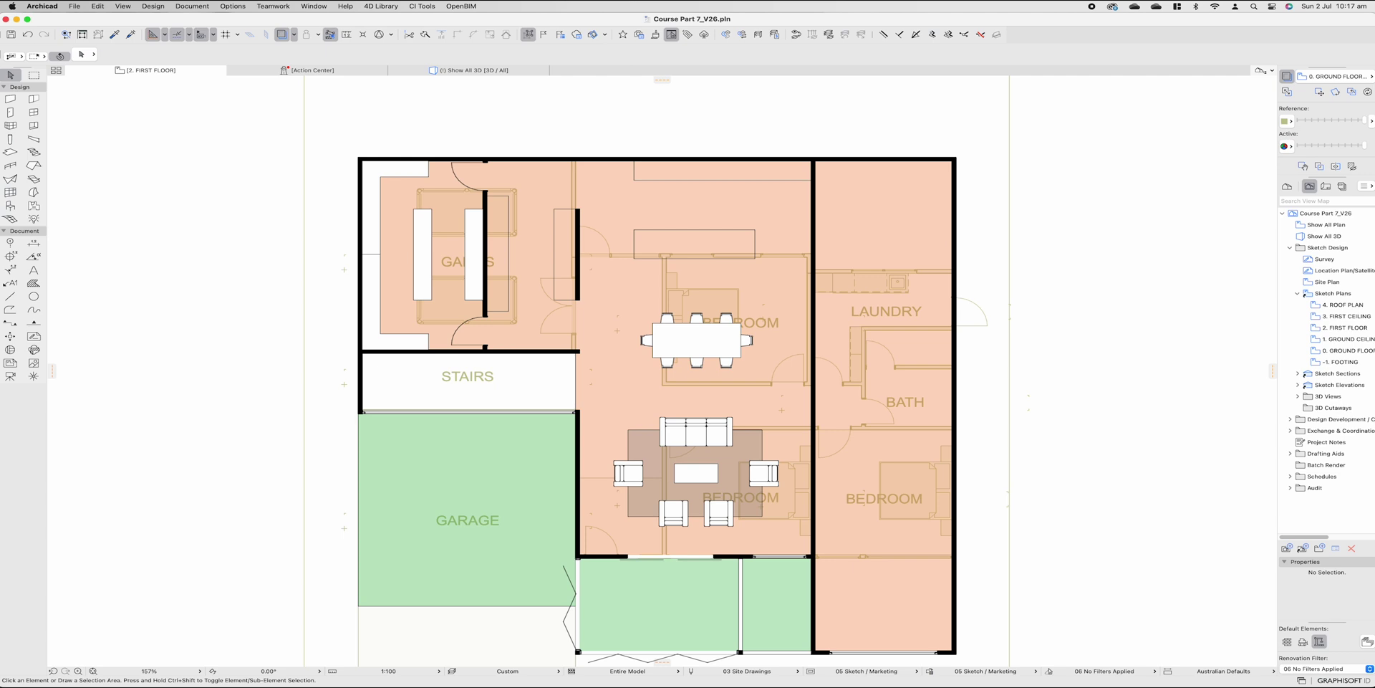
Step: Review the L-shaped corner wardrobes and the straight cabinets arranged in the enclosed room over the Games area
{"action": "left_click", "coordinate": [372, 301]}
{"action": "left_click", "coordinate": [372, 215], "text": "shift"}
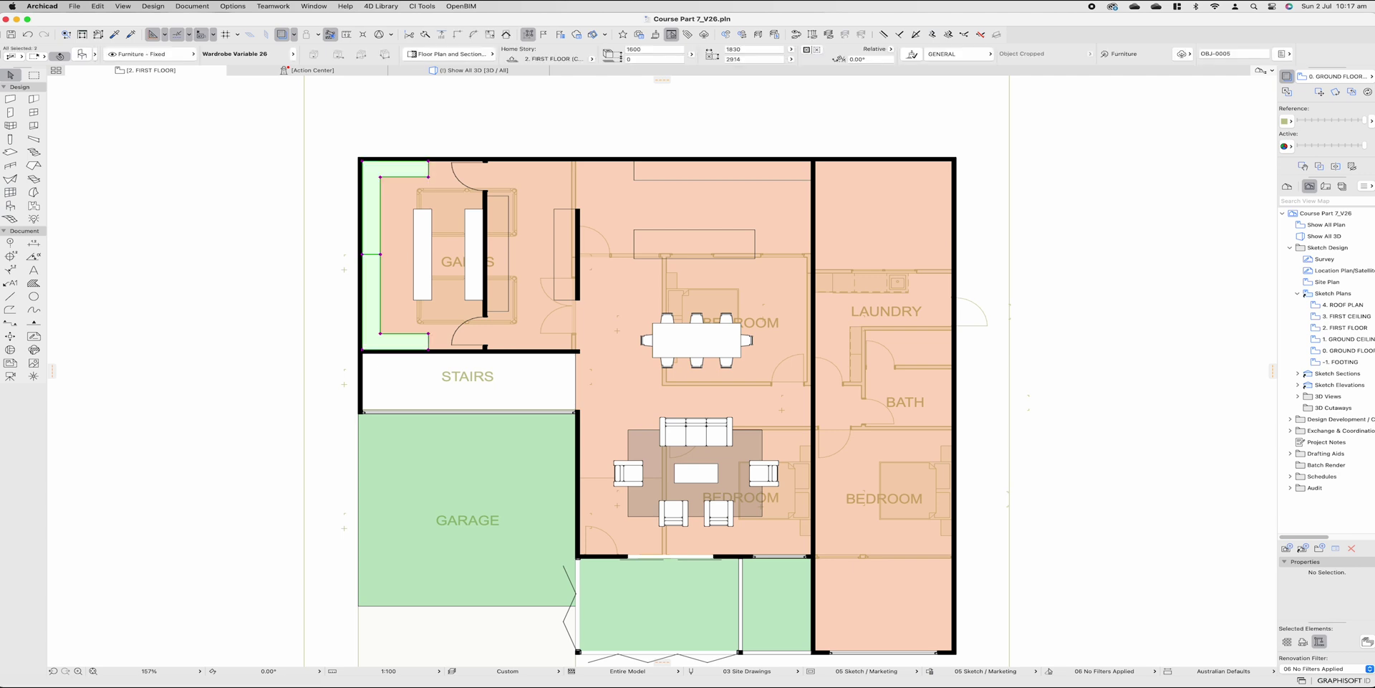
{"action": "key", "text": "Escape"}
{"action": "left_click", "coordinate": [422, 254]}
{"action": "left_click", "coordinate": [473, 254]}
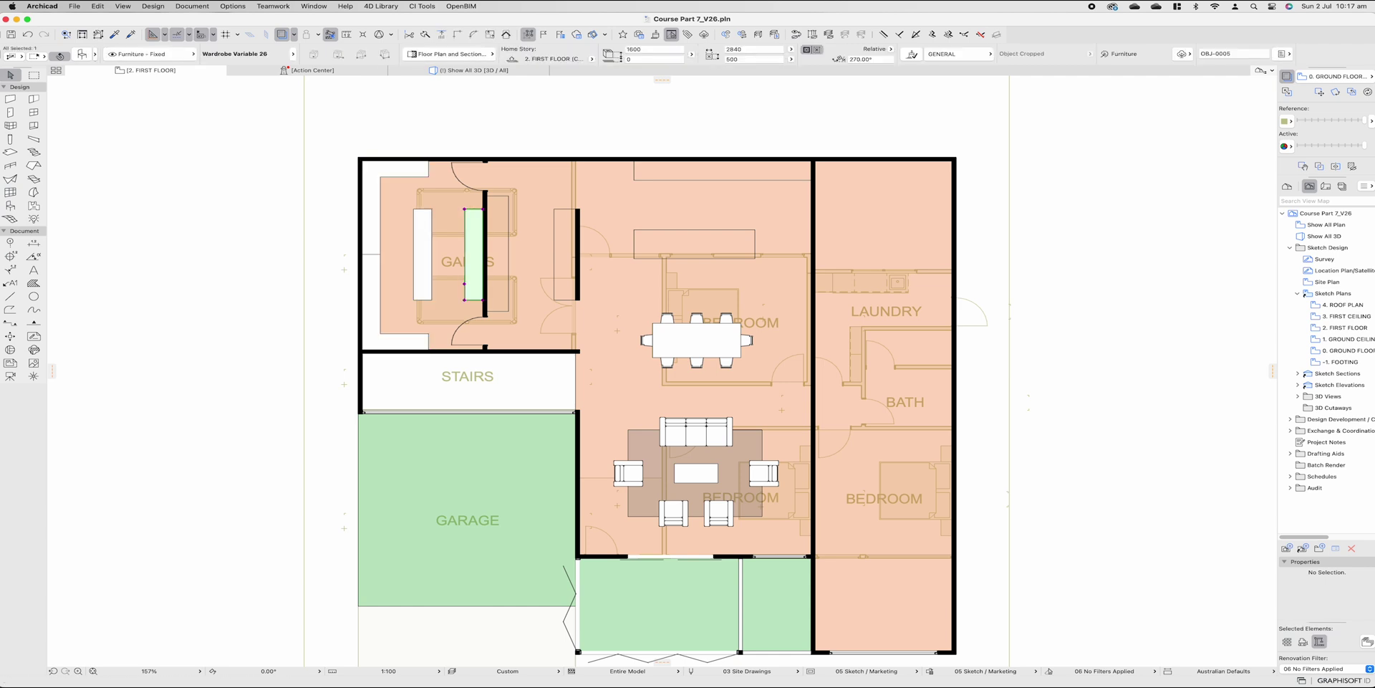
{"action": "key", "text": "Escape"}
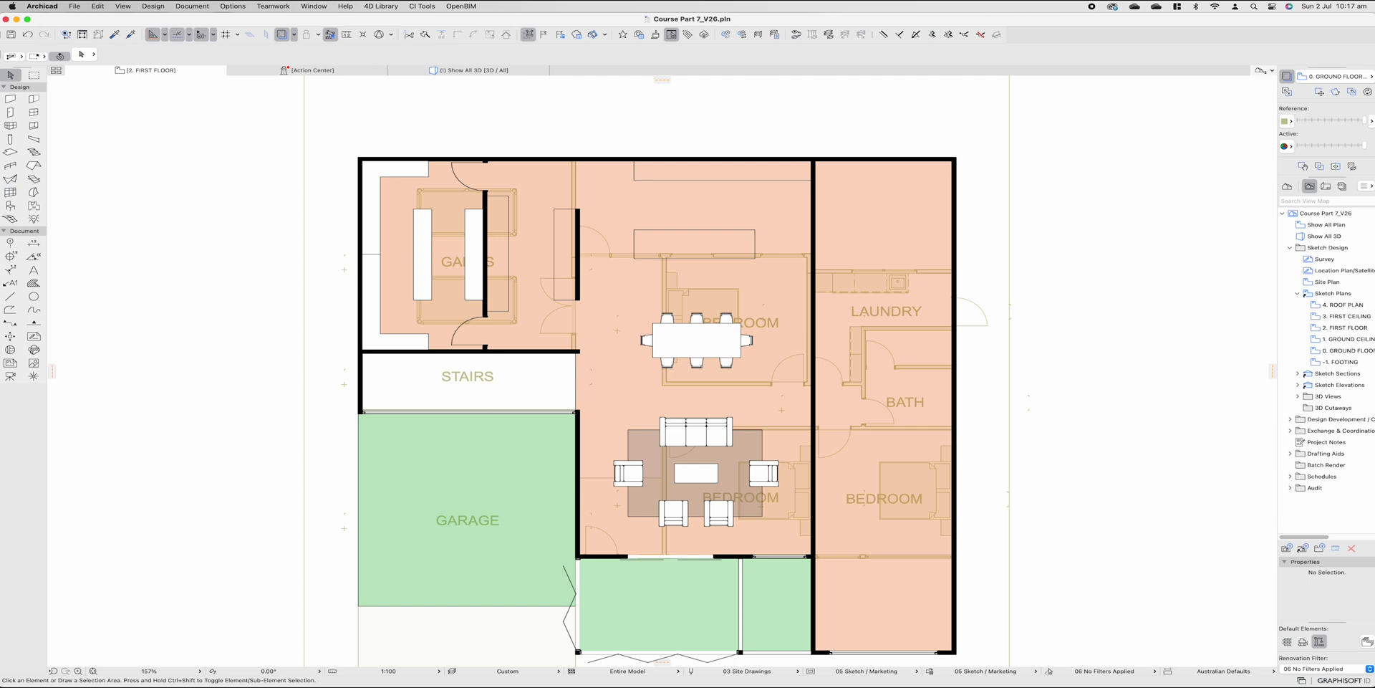
{"action": "left_click", "coordinate": [456, 293]}
Step: Mirror the short wall and its adjoining side bench so the wall sits on the Games side and the bench faces the kitchen
{"action": "middle_click_drag", "start_coordinate": [657, 370], "coordinate": [632, 368]}
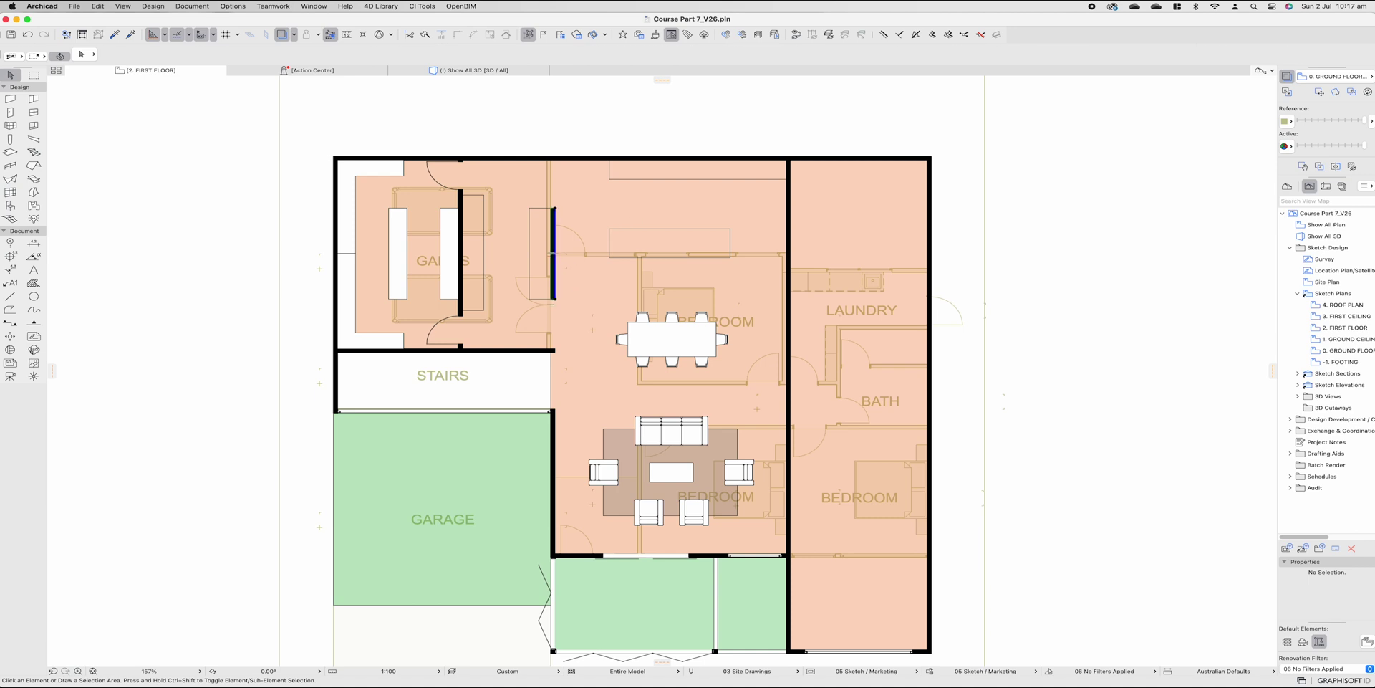
{"action": "left_click", "coordinate": [552, 286]}
{"action": "left_click", "coordinate": [540, 299], "text": "shift"}
{"action": "key", "text": "super+m"}
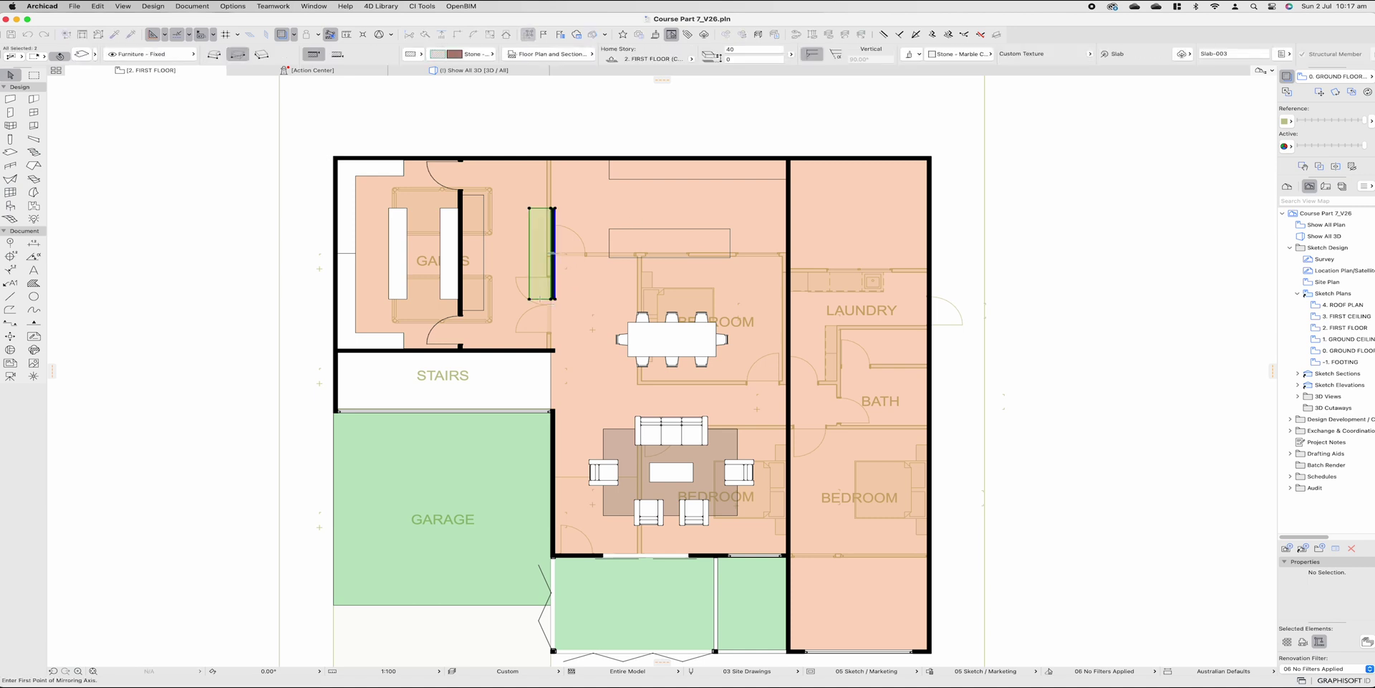
{"action": "left_click", "coordinate": [528, 299]}
{"action": "left_click", "coordinate": [528, 226]}
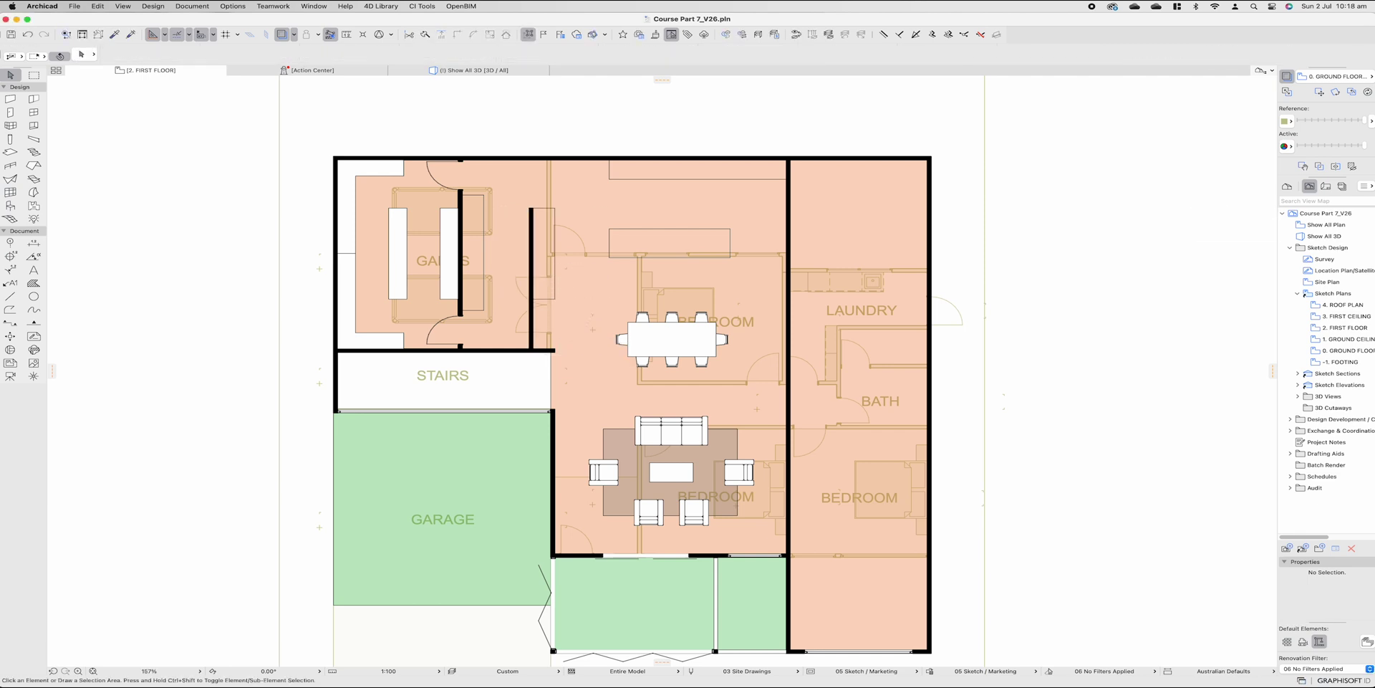
Step: Extend the mirrored side bench's lower end to the stairs wall, matching the wall behind it
{"action": "key", "text": "Escape"}
{"action": "left_click", "coordinate": [551, 298]}
{"action": "left_click", "coordinate": [550, 299]}
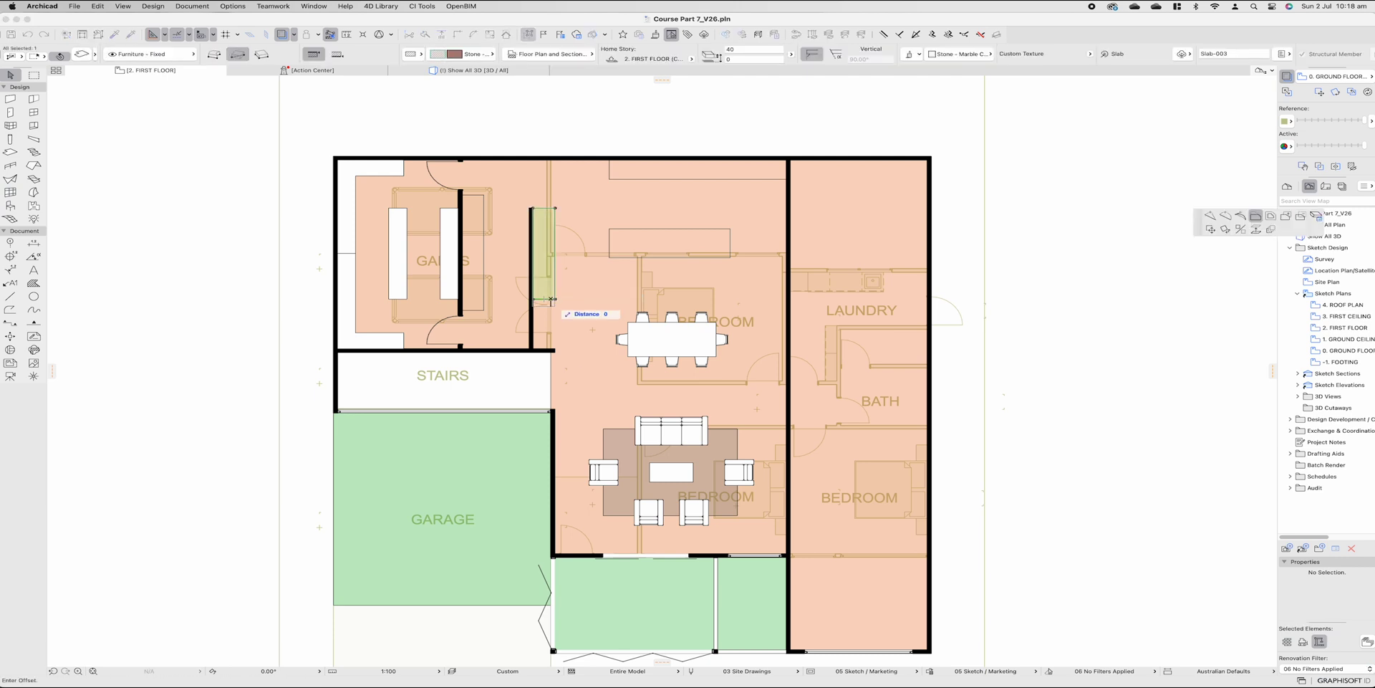
{"action": "key", "text": "Escape"}
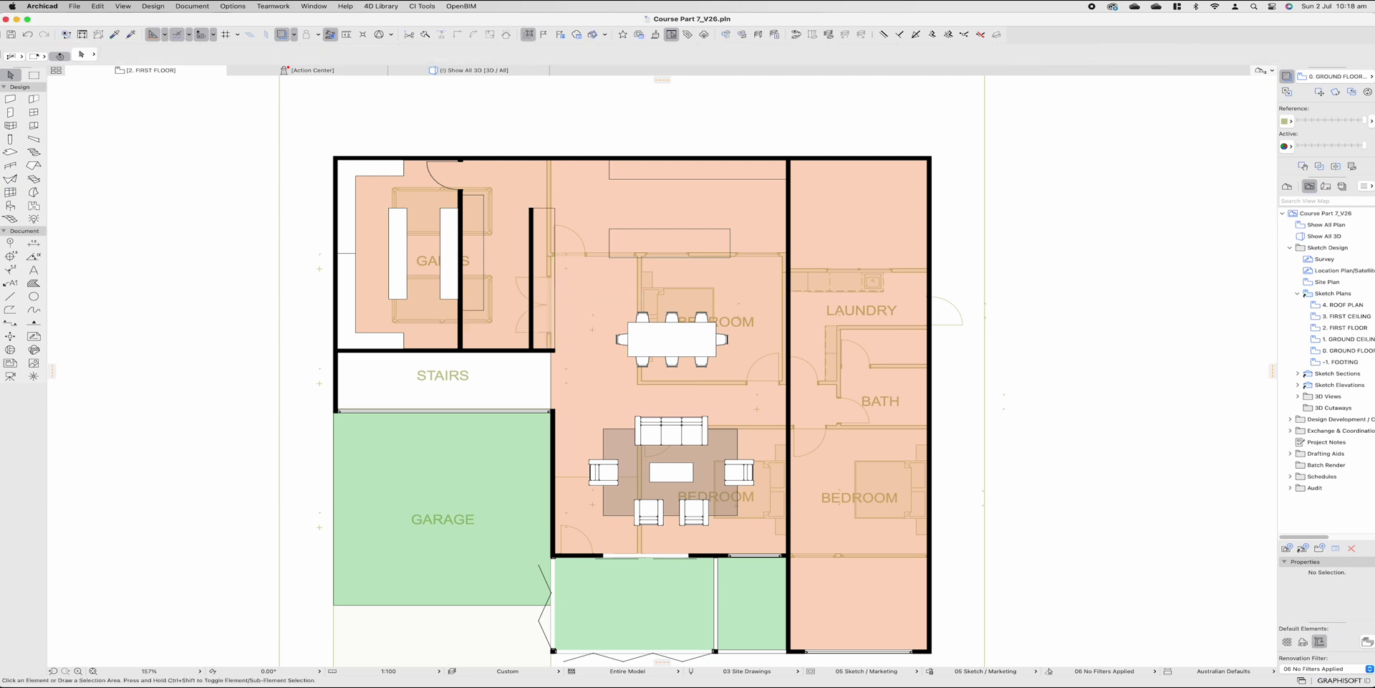
Step: Shorten the lower corner wardrobe's return along the stairs wall until it is flush with the run on the outer wall
{"action": "left_click", "coordinate": [403, 348]}
{"action": "left_click", "coordinate": [403, 348]}
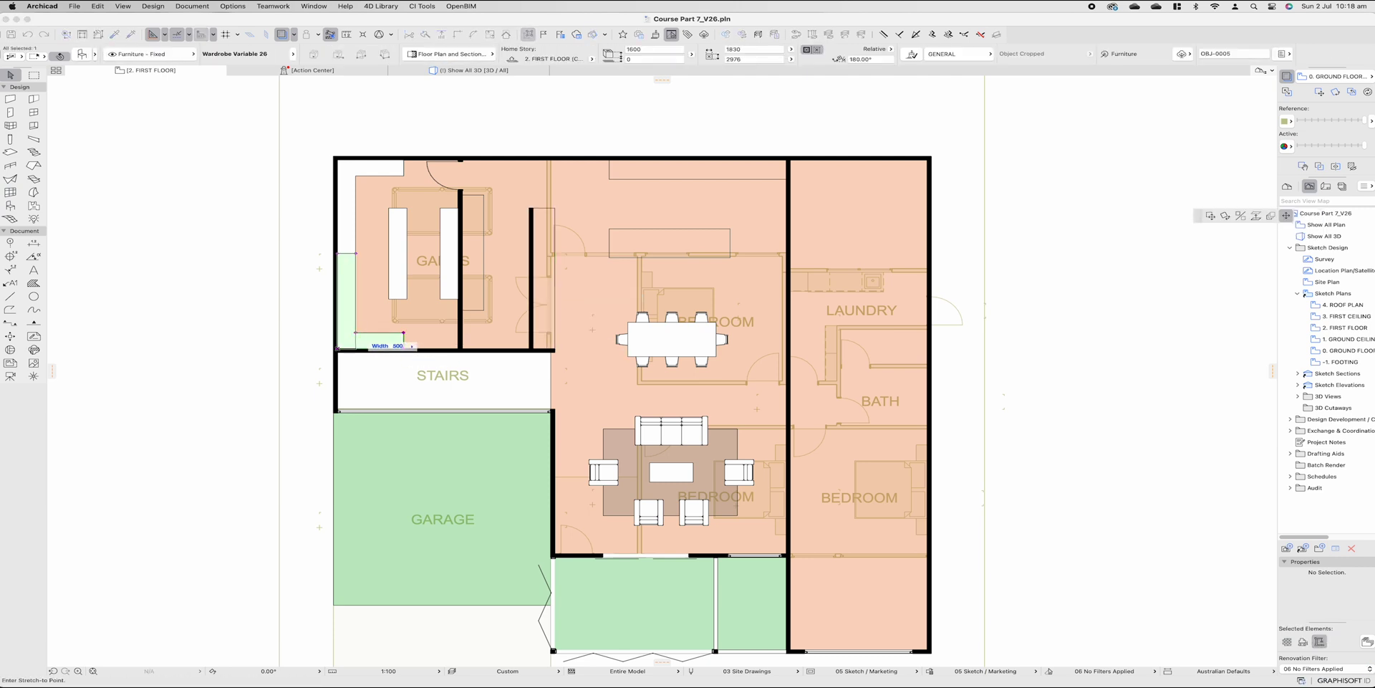
{"action": "left_click", "coordinate": [356, 332]}
Step: Stretch both straight wardrobes in the Games area toward the stairs wall so that their lower ends align
{"action": "left_click", "coordinate": [406, 299]}
{"action": "left_click", "coordinate": [406, 298]}
{"action": "key", "text": "Escape"}
{"action": "key", "text": "Escape"}
{"action": "left_click", "coordinate": [406, 298]}
{"action": "left_click", "coordinate": [406, 298]}
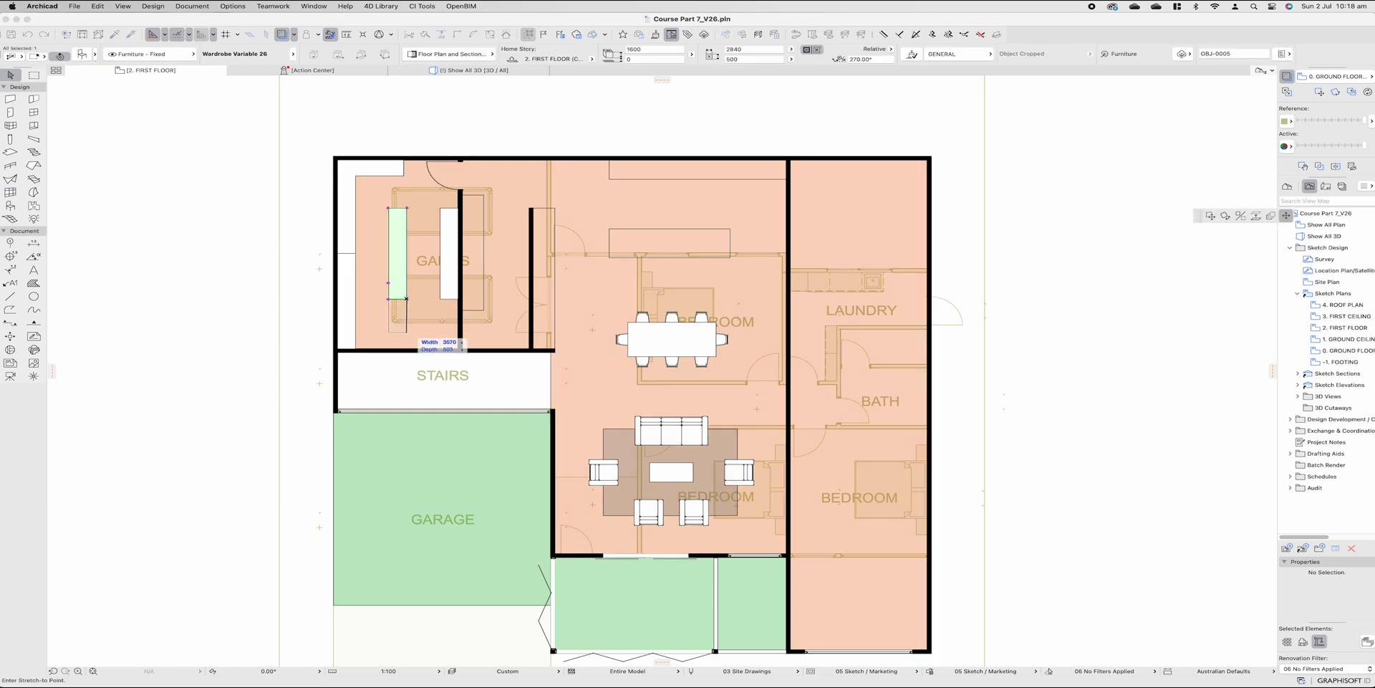
{"action": "left_click", "coordinate": [406, 349]}
{"action": "left_click", "coordinate": [458, 298]}
{"action": "left_click", "coordinate": [458, 299]}
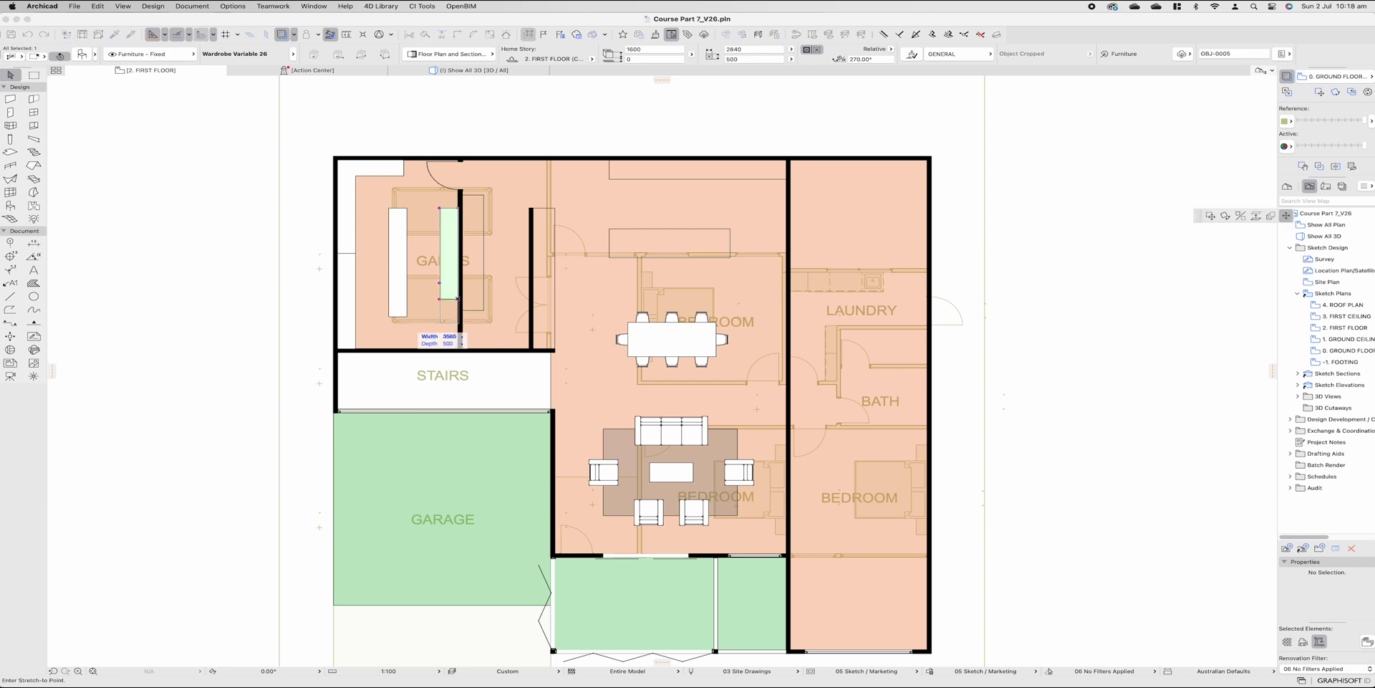
{"action": "left_click", "coordinate": [407, 316]}
Step: Extend the side bench beside the Games area into an L-shape running along the stairs wall to the short wall
{"action": "left_click", "coordinate": [484, 310]}
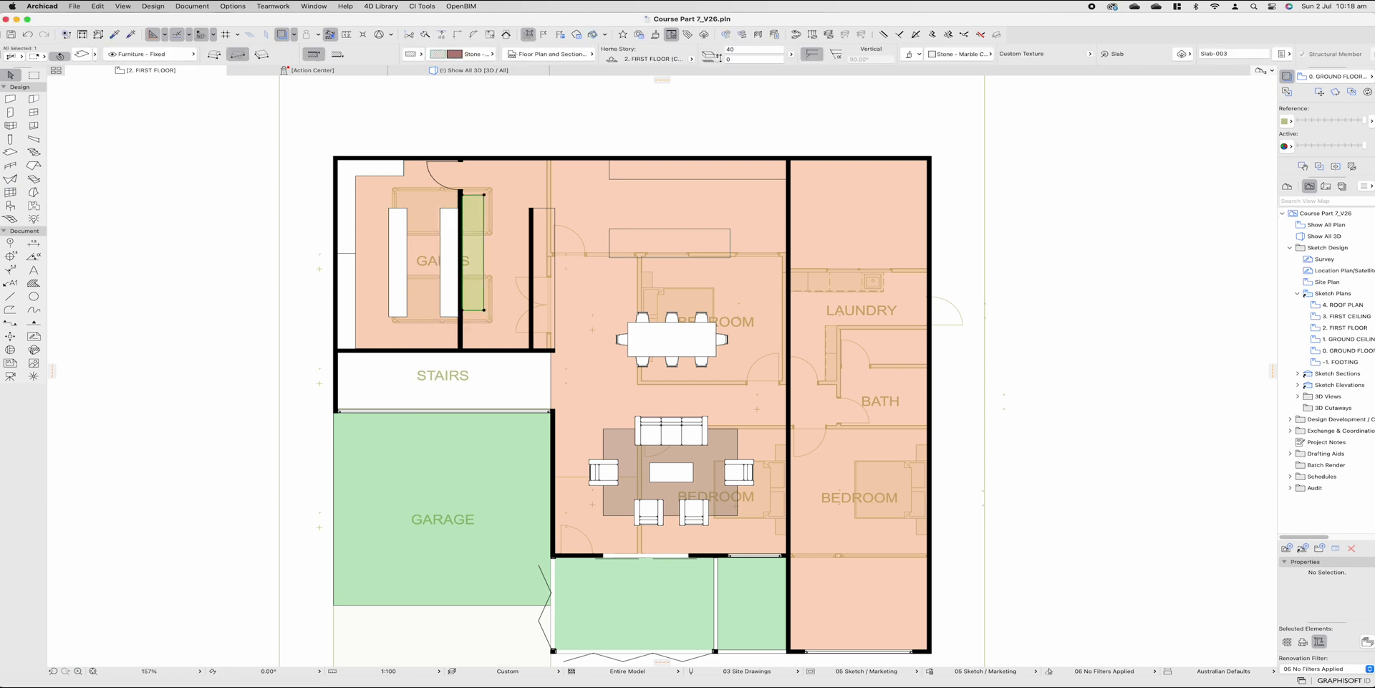
{"action": "left_click", "coordinate": [484, 310]}
{"action": "left_click", "coordinate": [484, 330]}
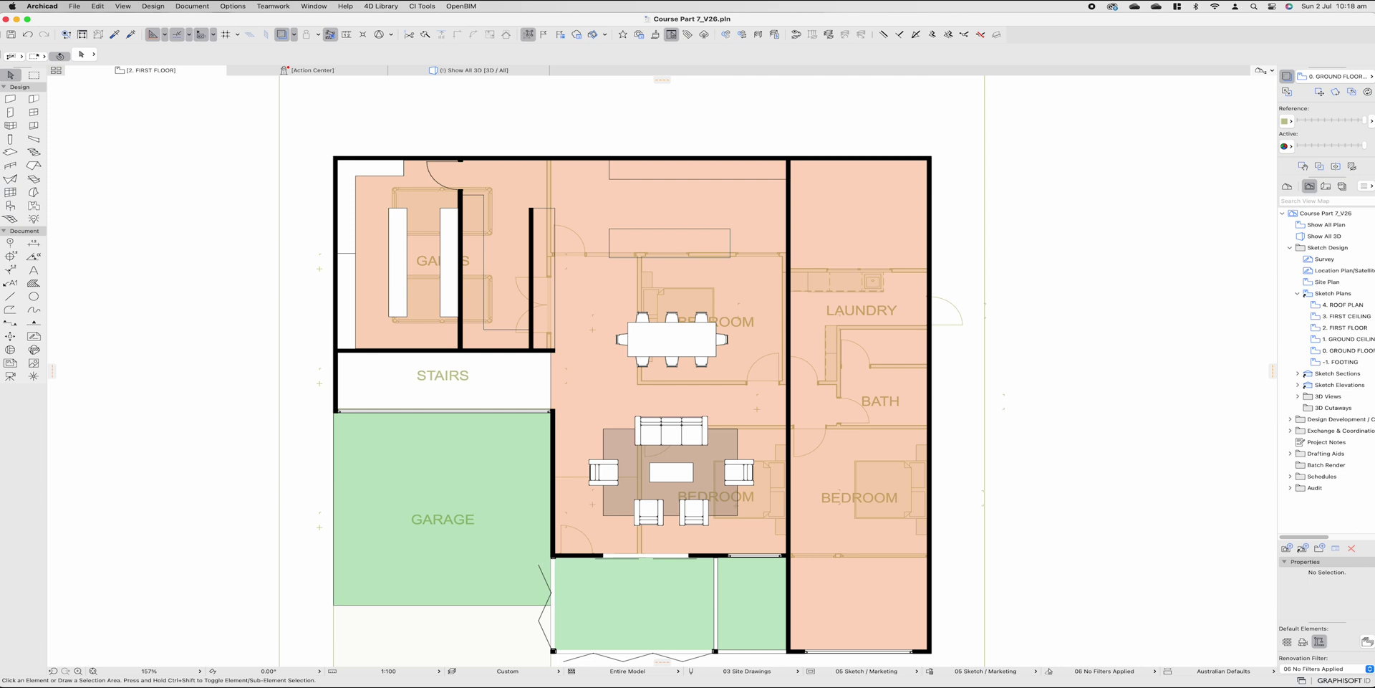
Step: Copy the dining table up to the kitchen island and search the object library for a sink to replace the copy
{"action": "left_click", "coordinate": [671, 333]}
{"action": "left_click_drag", "start_coordinate": [672, 333], "coordinate": [673, 223], "text": "alt"}
{"action": "key", "text": "super+t"}
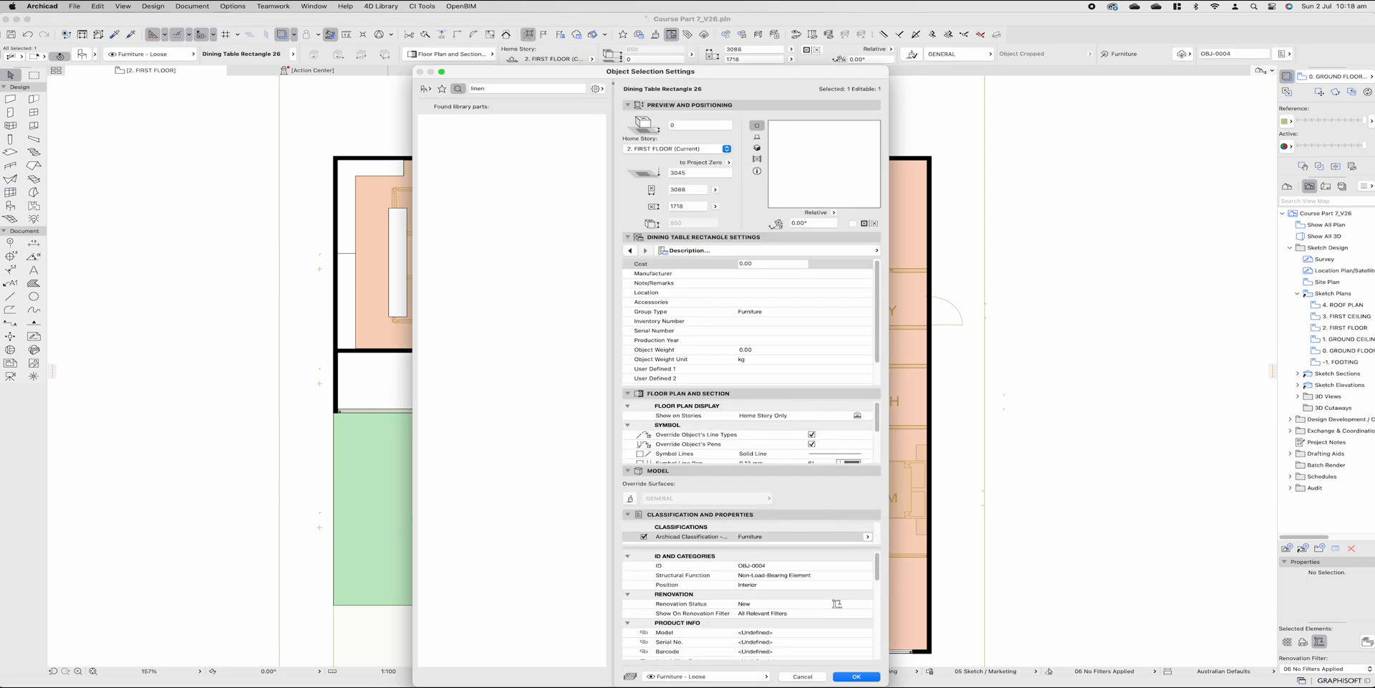
{"action": "type", "text": "sink"}
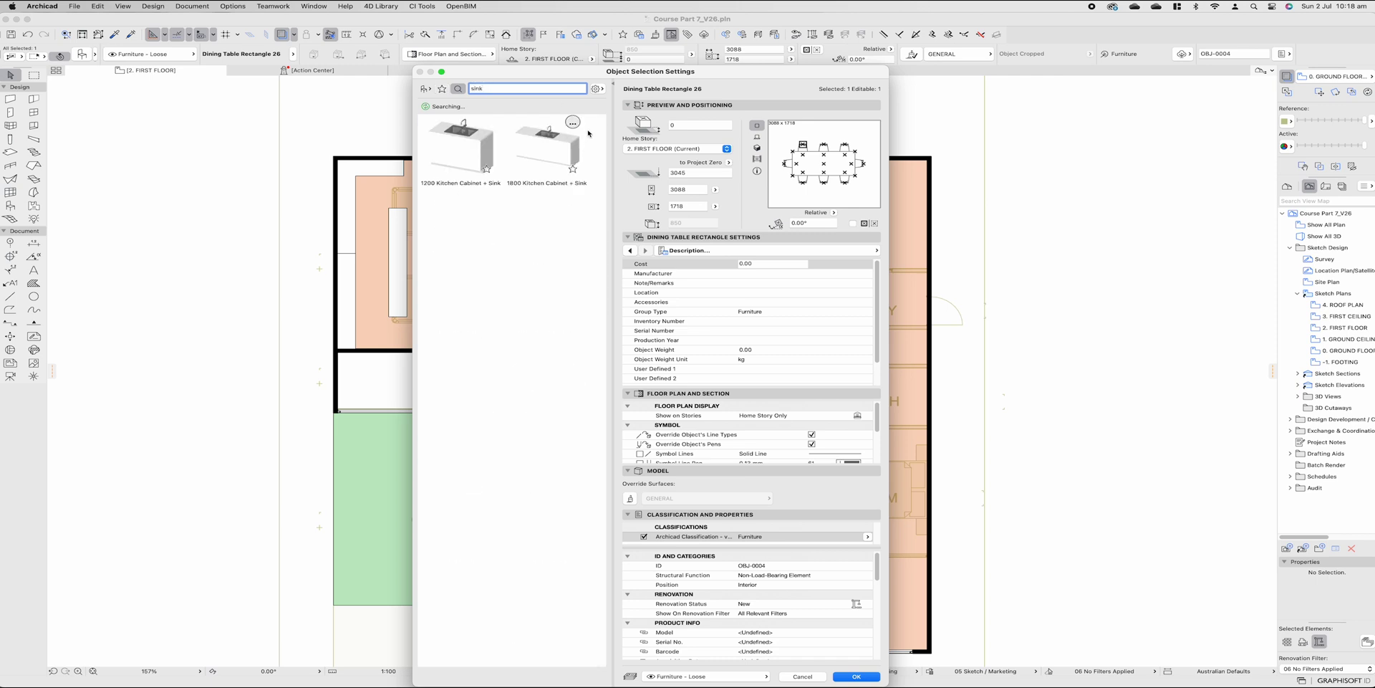
{"action": "left_click", "coordinate": [595, 89]}
{"action": "left_click", "coordinate": [621, 146]}
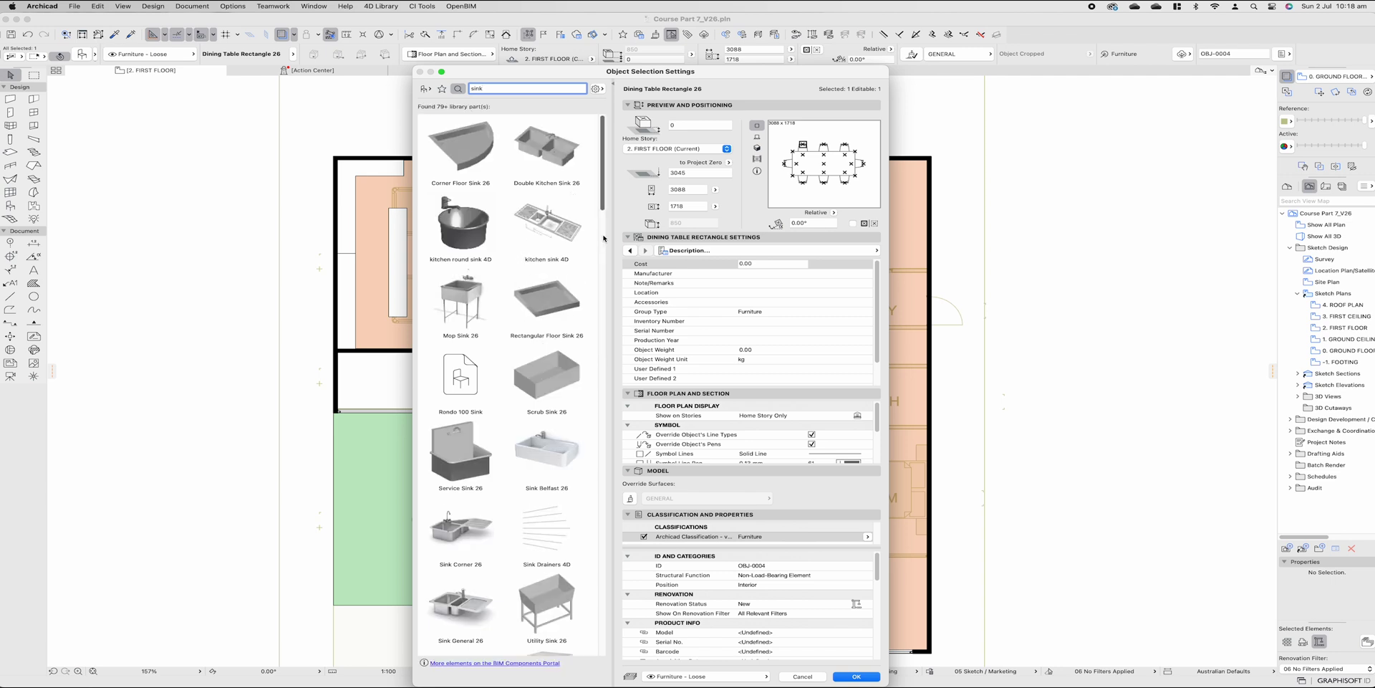
{"action": "left_click", "coordinate": [557, 232]}
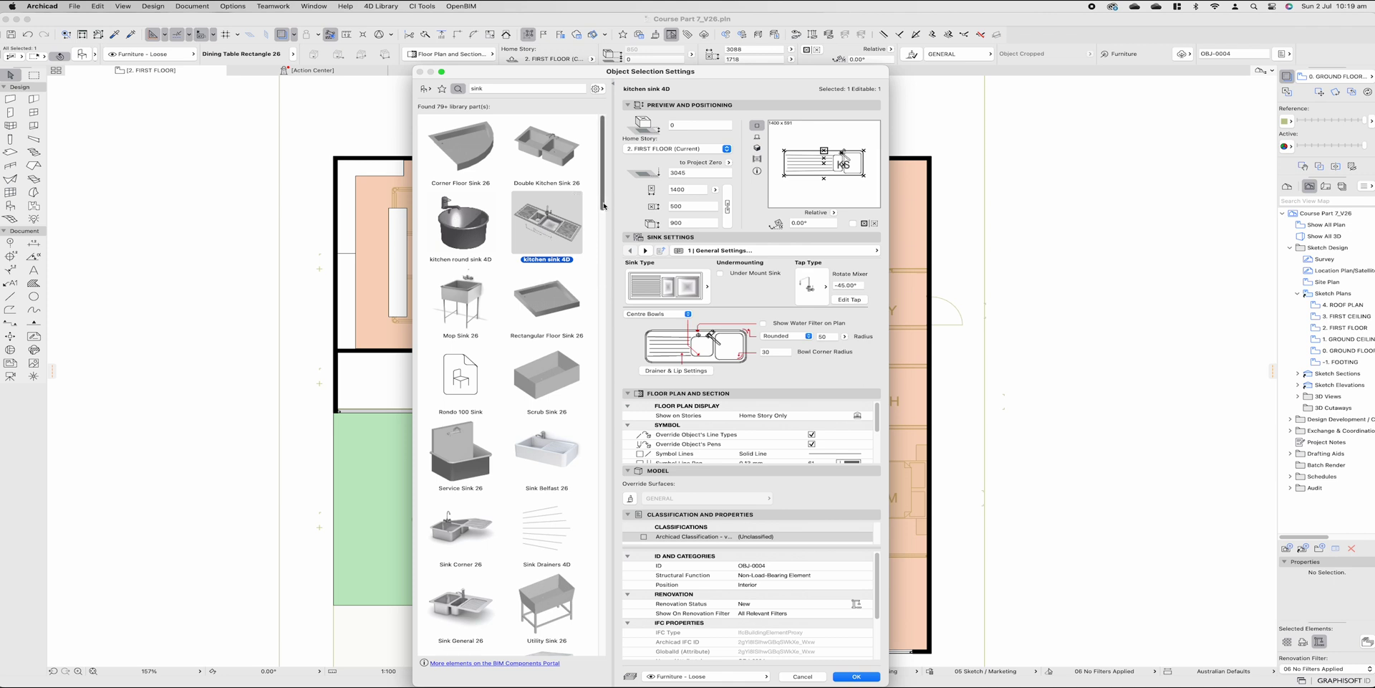
{"action": "left_click_drag", "start_coordinate": [602, 205], "coordinate": [604, 226]}
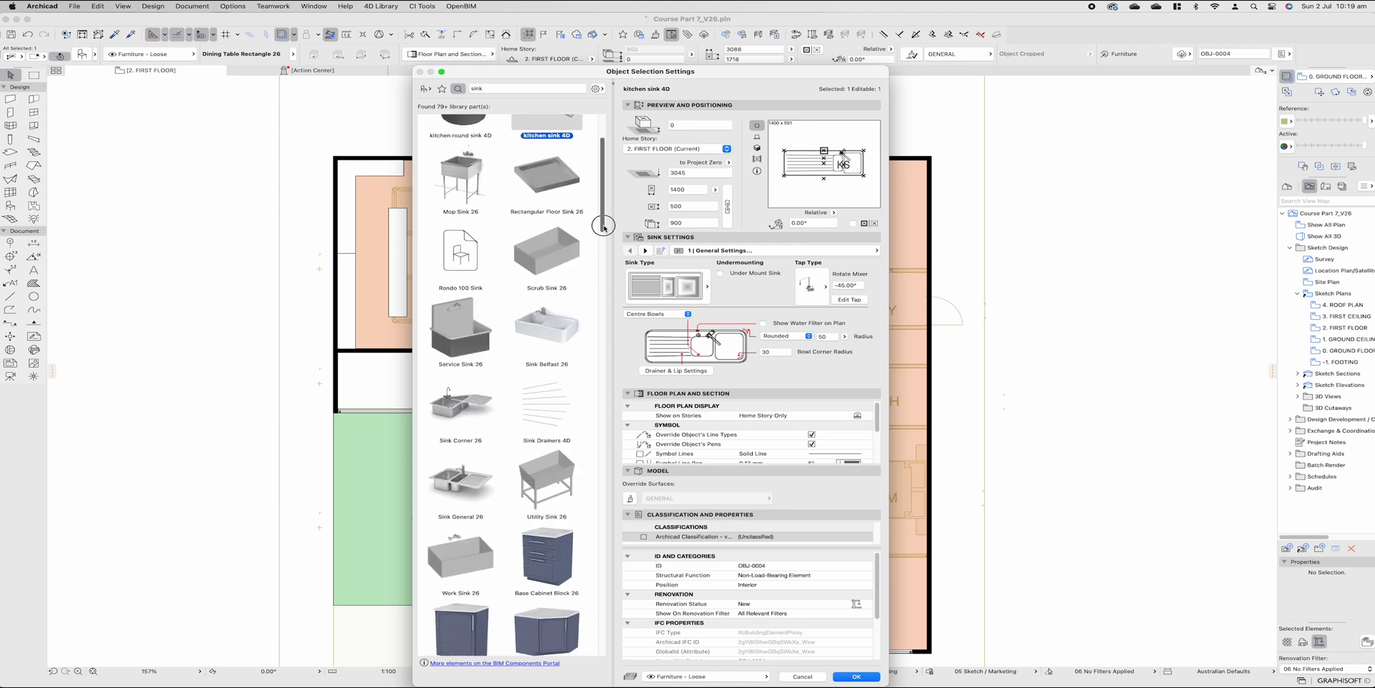
Step: Replace the copied table with Sink General 26, using sink Style 14 and tap Style 1
{"action": "left_click", "coordinate": [479, 507]}
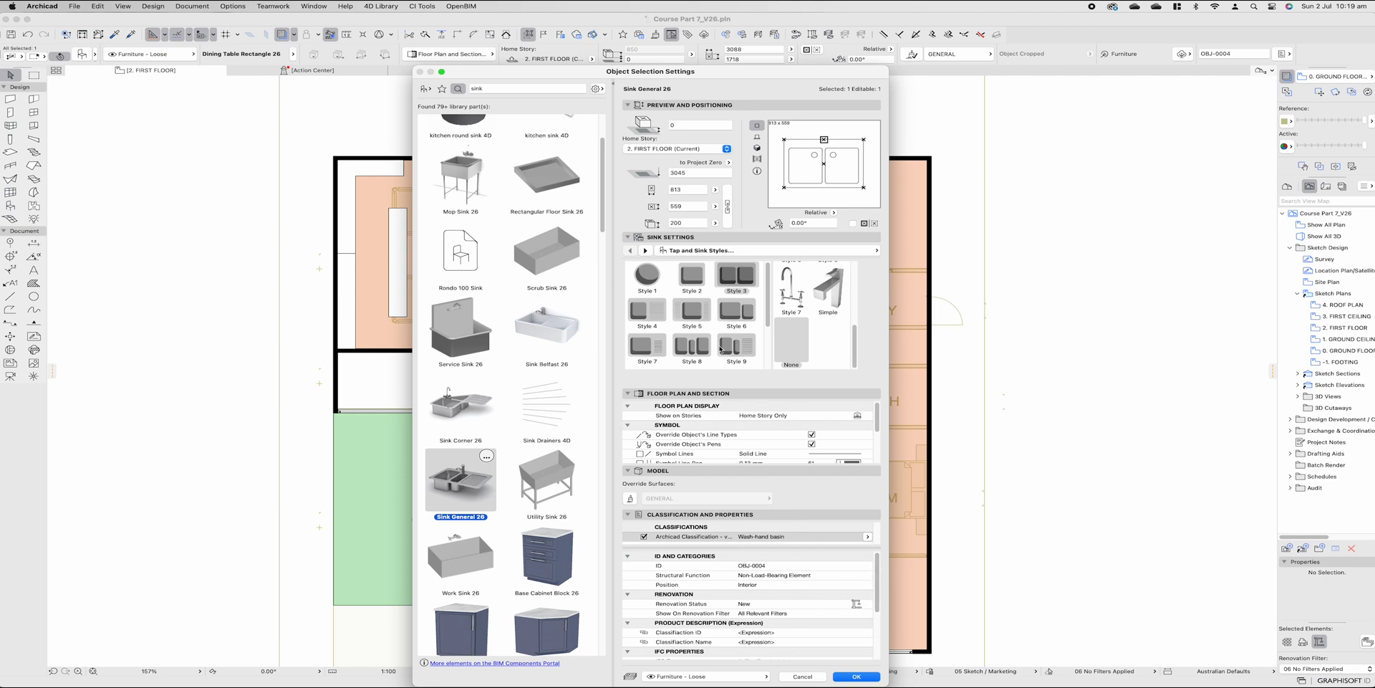
{"action": "scroll", "coordinate": [762, 313], "scroll_direction": "down", "scroll_amount": 2}
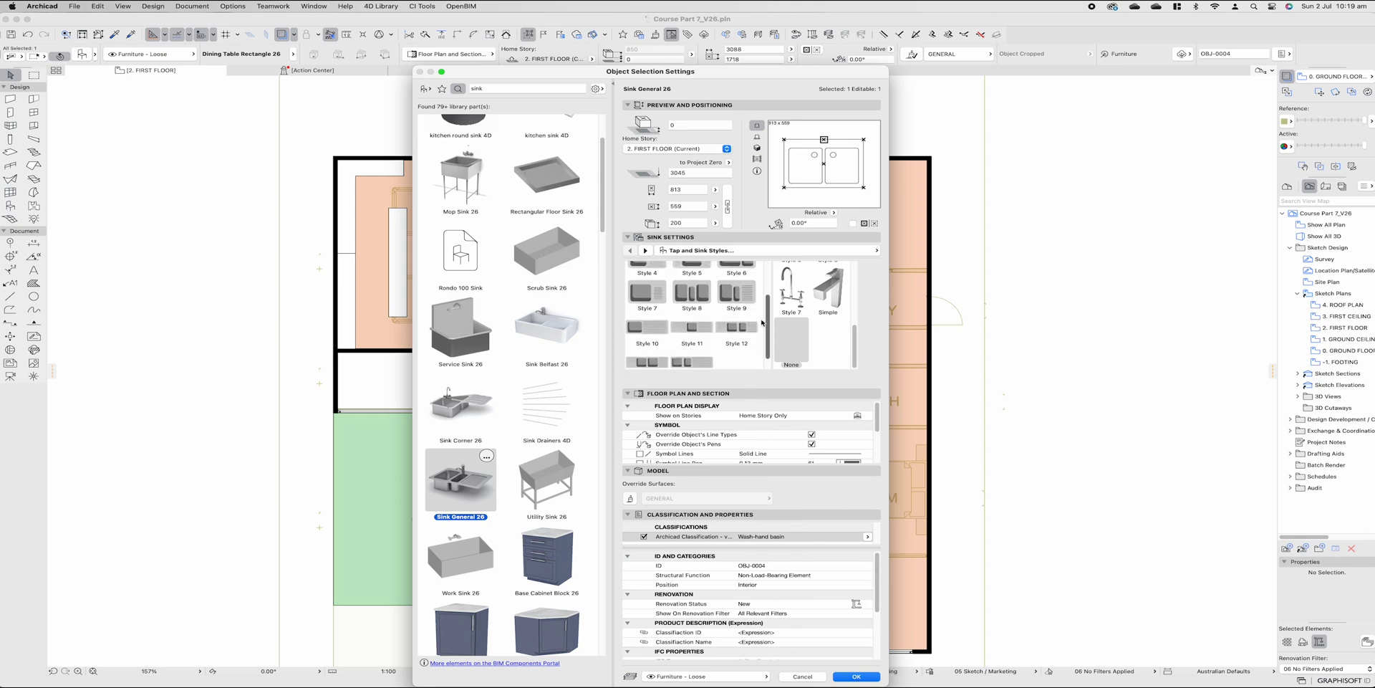
{"action": "left_click", "coordinate": [697, 362]}
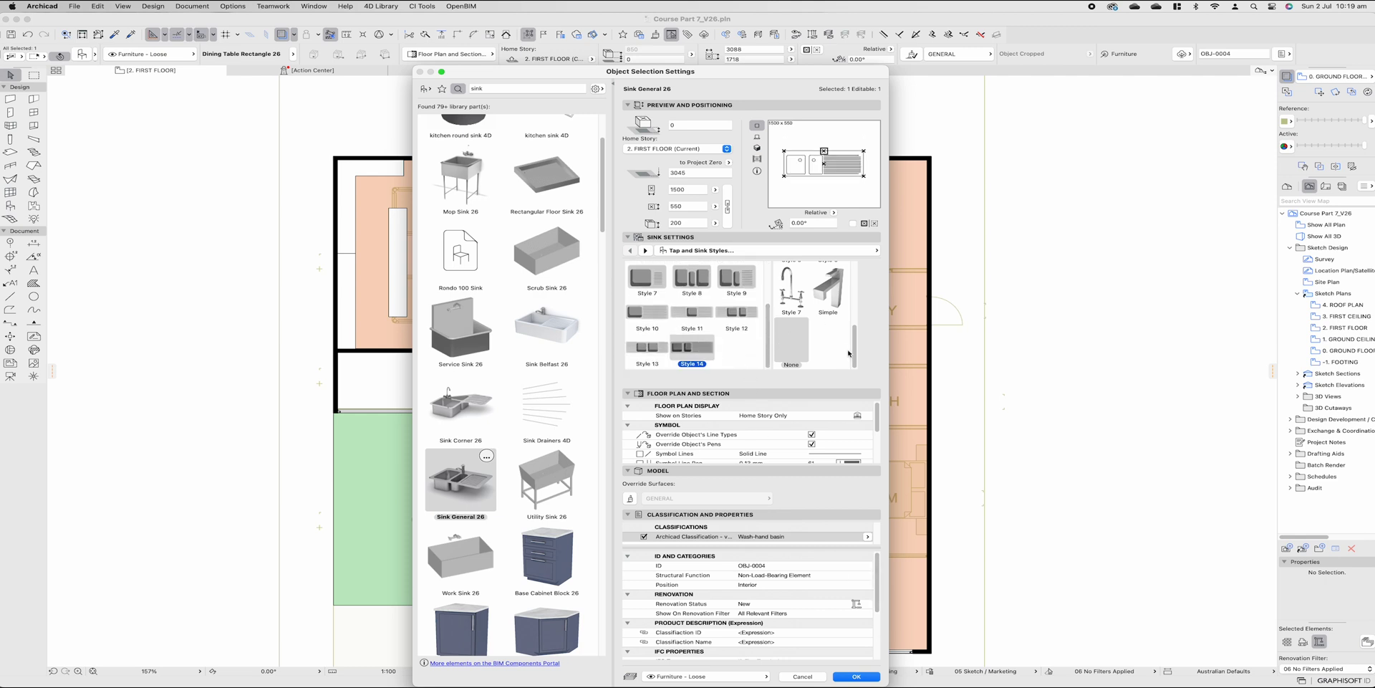
{"action": "left_click_drag", "start_coordinate": [853, 353], "coordinate": [854, 286]}
{"action": "left_click", "coordinate": [794, 287]}
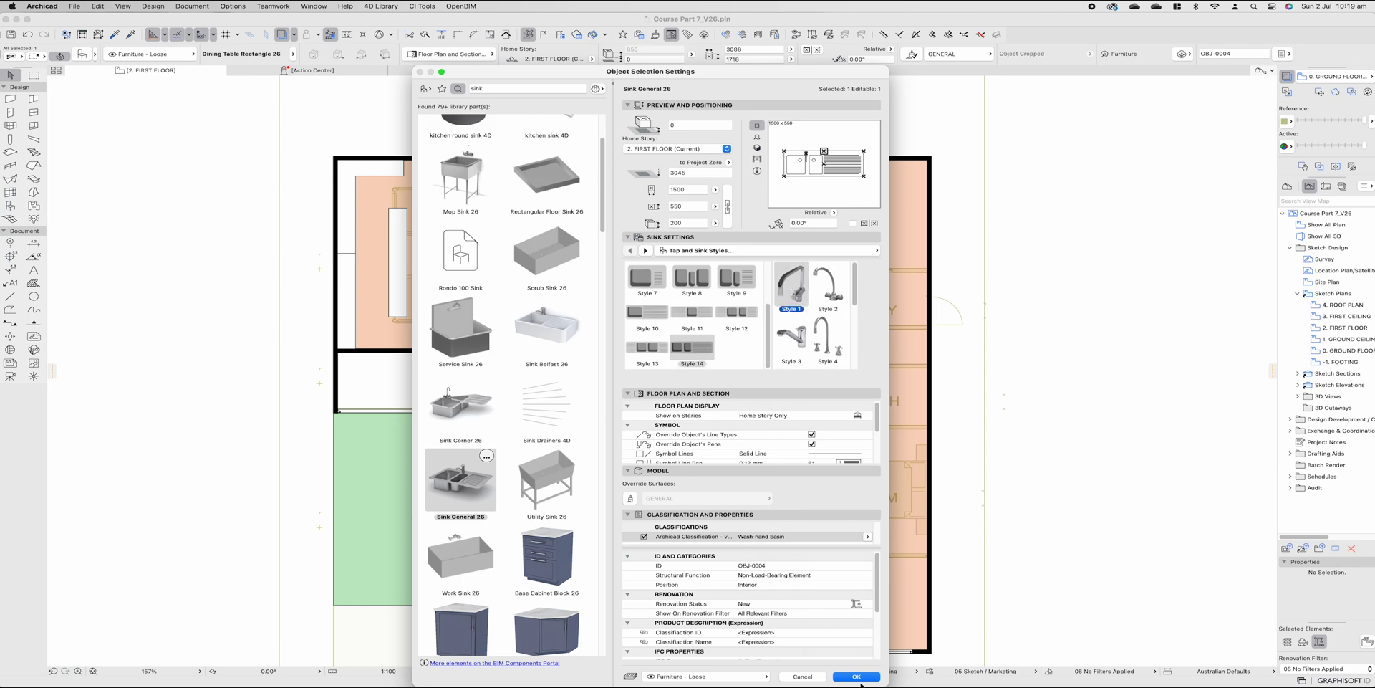
{"action": "left_click", "coordinate": [857, 676]}
Step: Rotate the sink 180° and position it near the right end of the kitchen island
{"action": "key", "text": "super+e"}
{"action": "left_click", "coordinate": [642, 210]}
{"action": "left_click", "coordinate": [670, 210]}
{"action": "left_click", "coordinate": [571, 211]}
{"action": "left_click_drag", "start_coordinate": [640, 213], "coordinate": [696, 240]}
{"action": "left_click", "coordinate": [696, 239]}
{"action": "scroll", "coordinate": [700, 241], "scroll_direction": "up", "scroll_amount": 3}
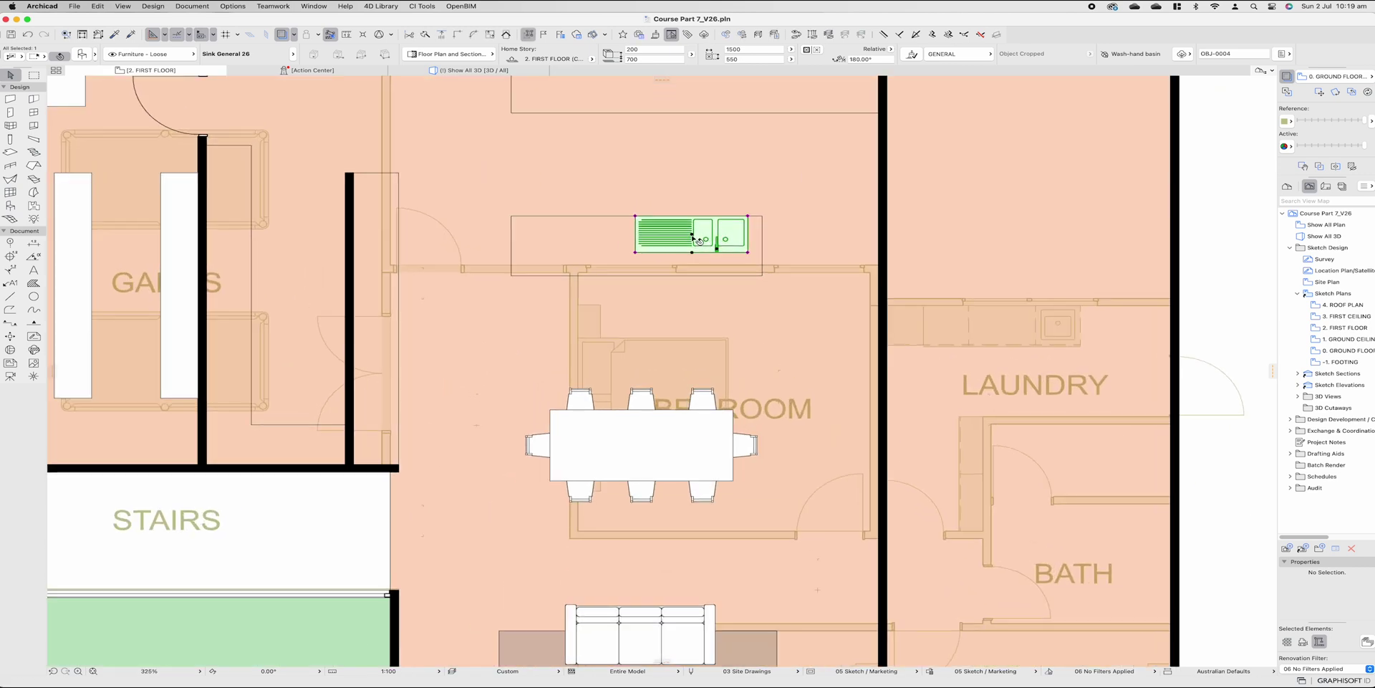
{"action": "key", "text": "super+d"}
{"action": "left_click", "coordinate": [692, 234]}
{"action": "left_click", "coordinate": [699, 241]}
Step: Copy the island sink to the side bench beside the Games area and rotate the copy to a 90° orientation
{"action": "key", "text": "super+shift+d"}
{"action": "left_click", "coordinate": [697, 240]}
{"action": "left_click", "coordinate": [261, 255], "text": "shift"}
{"action": "key", "text": "super+e"}
{"action": "left_click", "coordinate": [270, 243]}
{"action": "left_click", "coordinate": [236, 242]}
{"action": "left_click", "coordinate": [270, 184]}
Step: Move the copied sink onto the side bench against the Games wall
{"action": "key", "text": "super+d"}
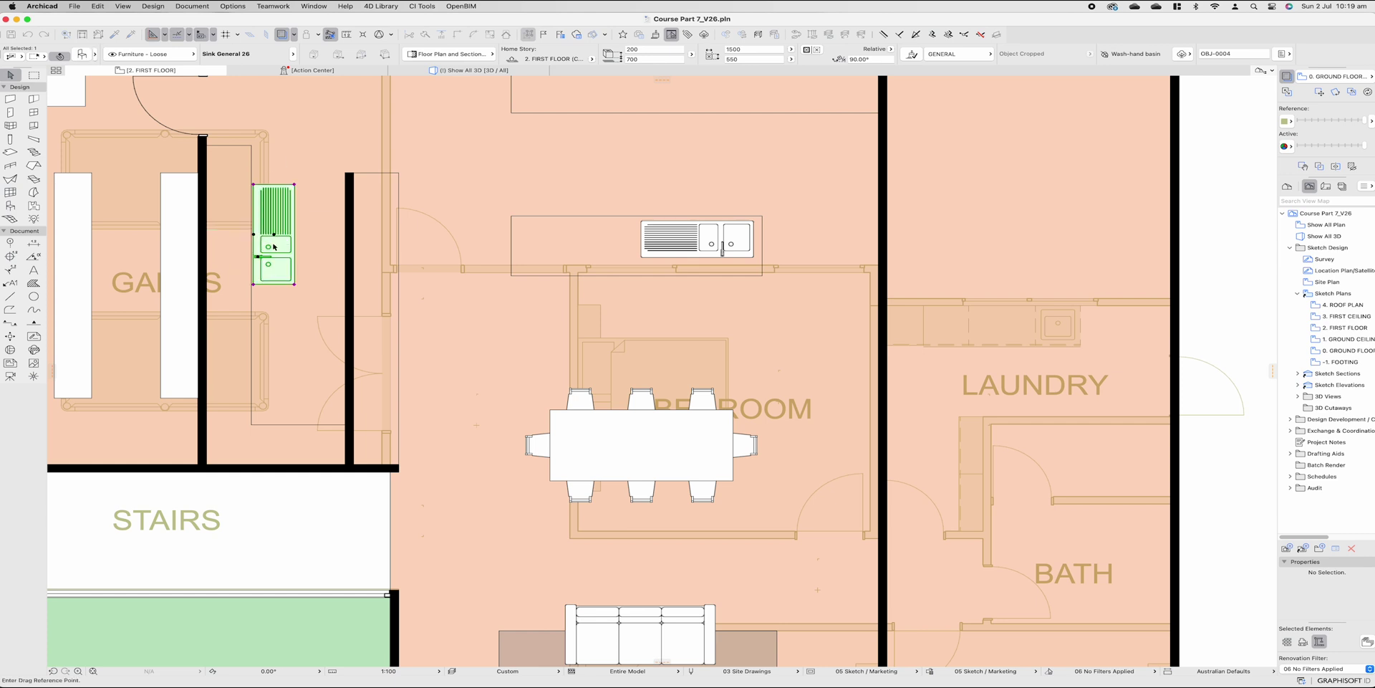
{"action": "left_click", "coordinate": [273, 243]}
{"action": "left_click_drag", "start_coordinate": [230, 227], "coordinate": [230, 241]}
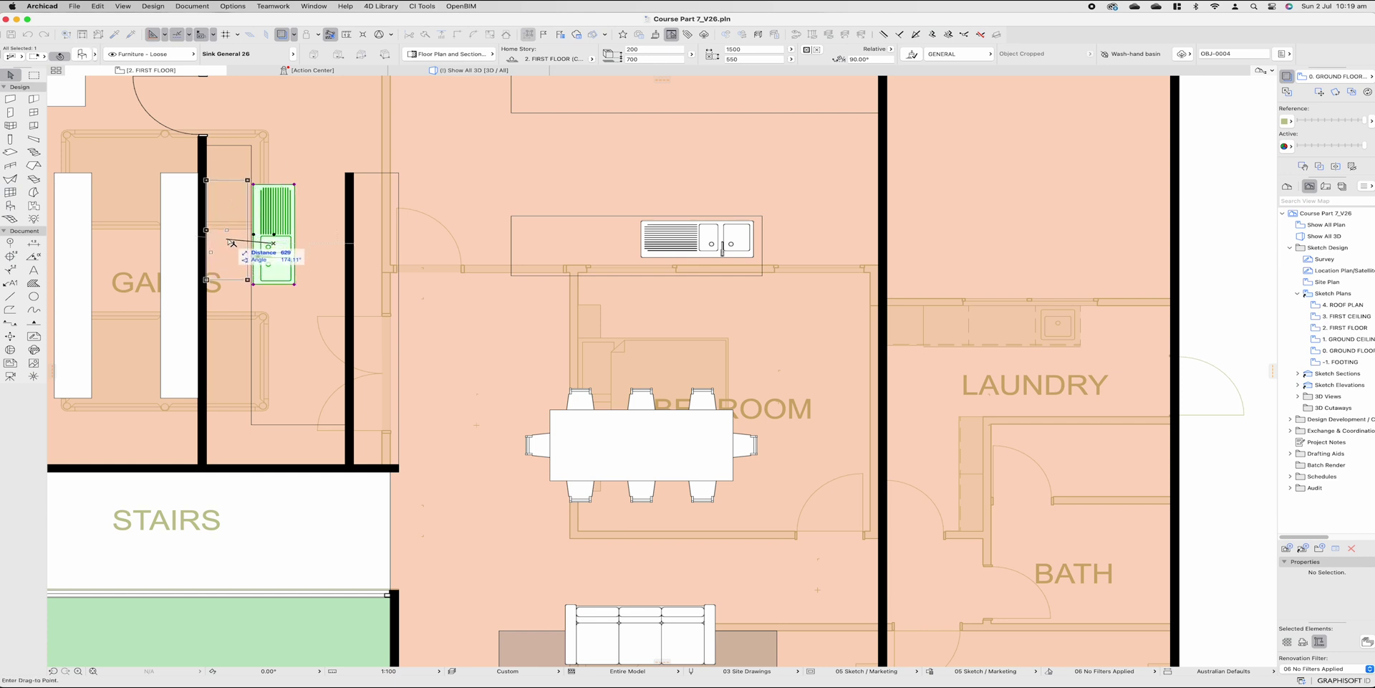
{"action": "left_click", "coordinate": [230, 235]}
{"action": "scroll", "coordinate": [409, 301], "scroll_direction": "down", "scroll_amount": 2}
{"action": "middle_click_drag", "start_coordinate": [416, 317], "coordinate": [546, 448]}
{"action": "key", "text": "Escape"}
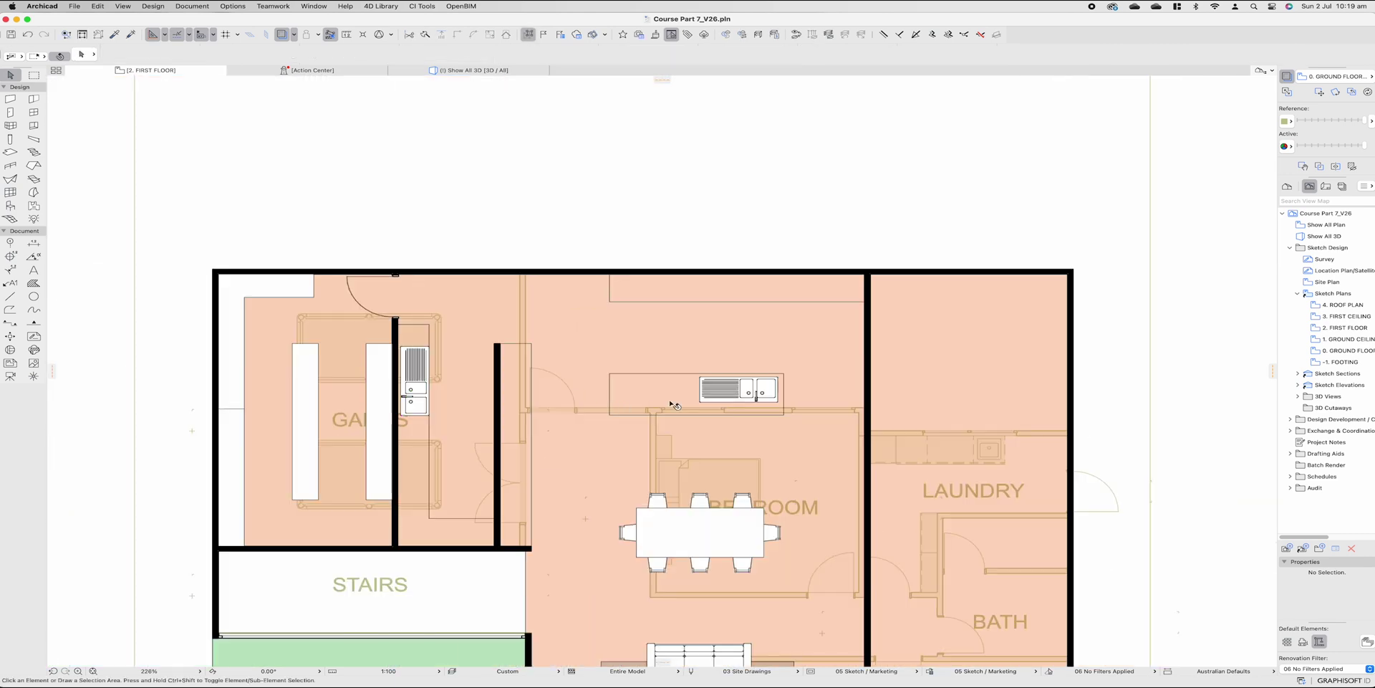
Step: Duplicate the island sink above the island and replace the copy with Cabinet B-P 1D Oven 16, downloading and embedding it
{"action": "double_click", "coordinate": [689, 399]}
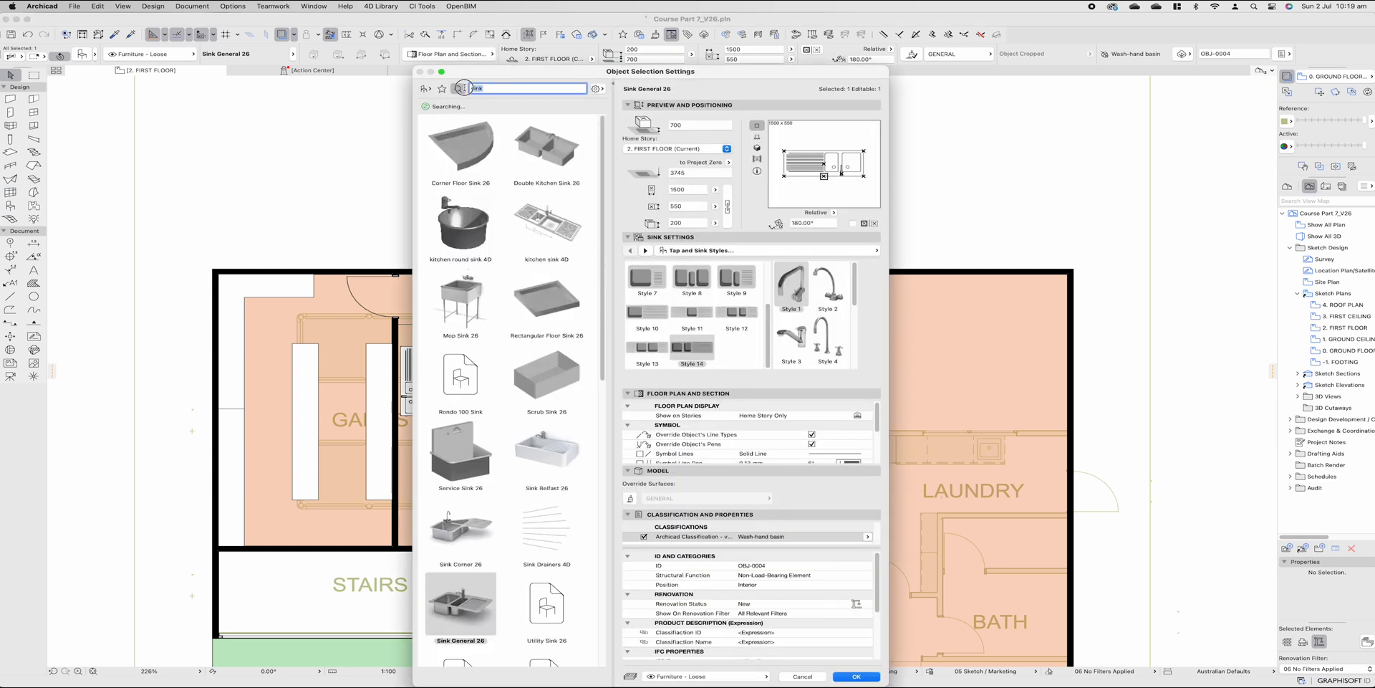
{"action": "type", "text": "oven"}
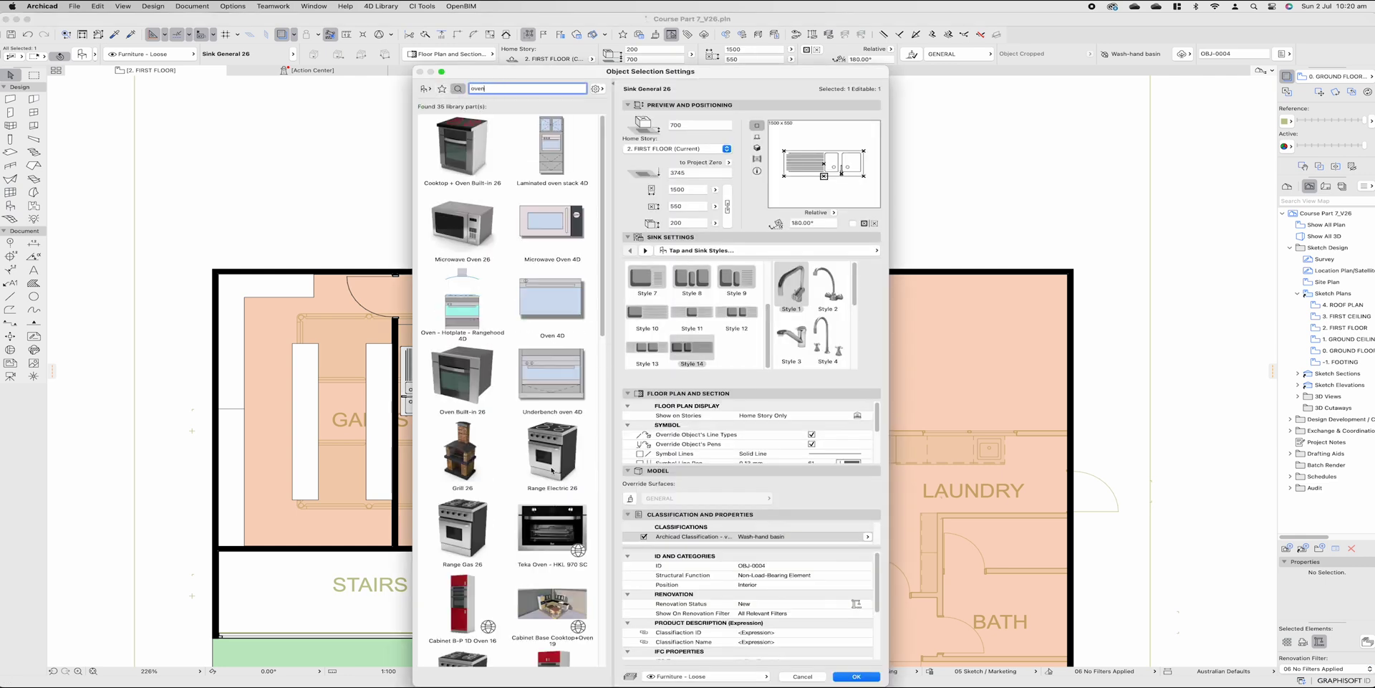
{"action": "scroll", "coordinate": [552, 471], "scroll_direction": "down", "scroll_amount": 3}
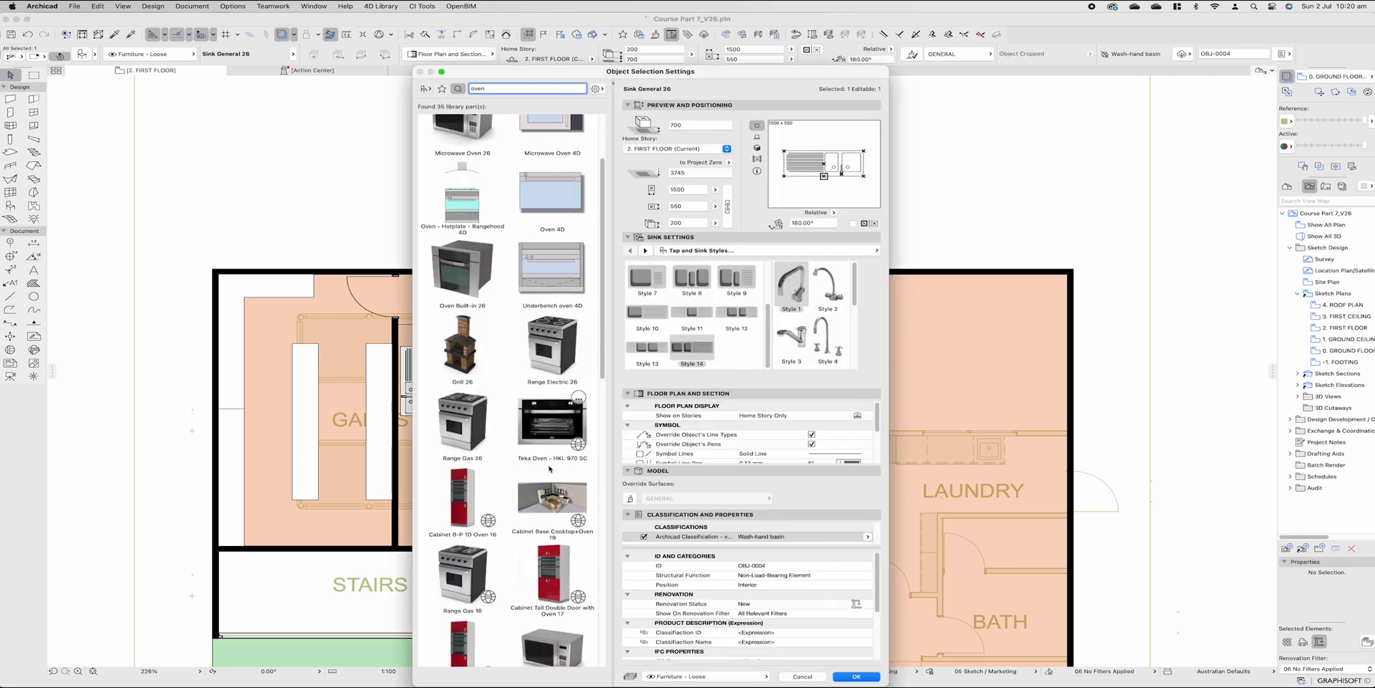
{"action": "left_click", "coordinate": [463, 505]}
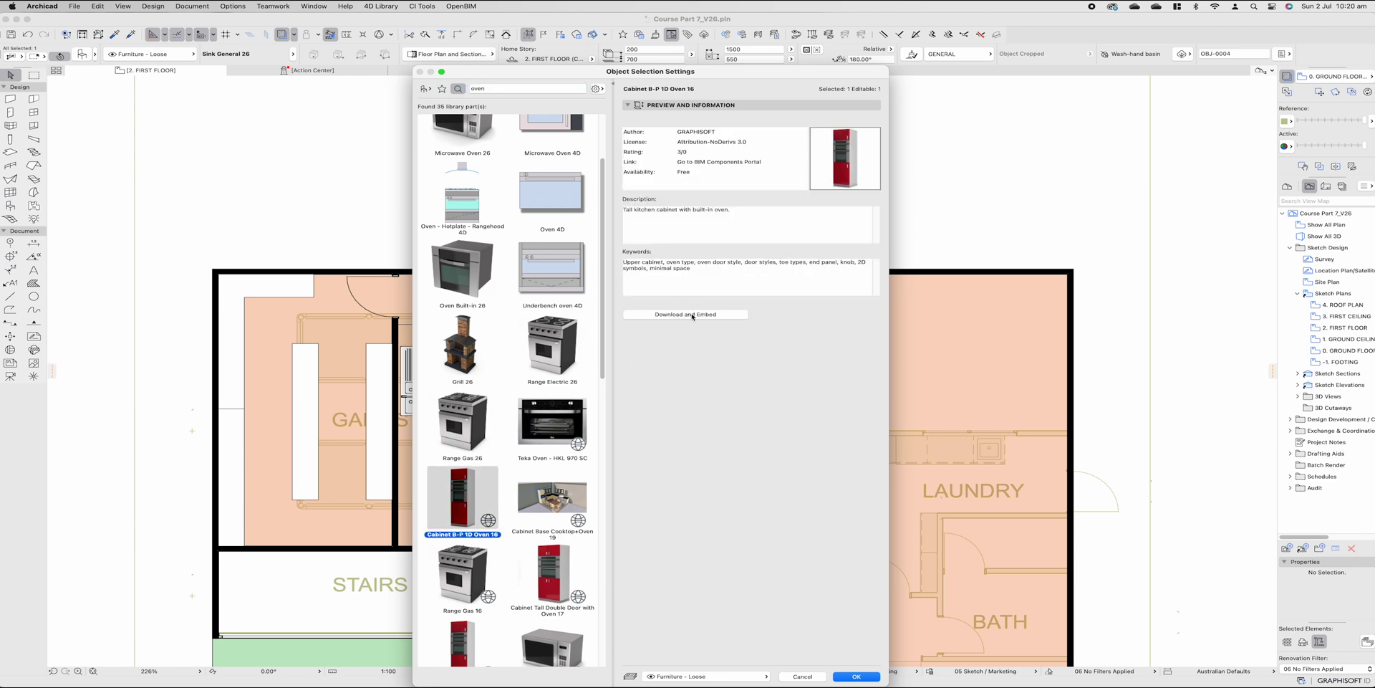
{"action": "scroll", "coordinate": [558, 331], "scroll_direction": "up", "scroll_amount": 2}
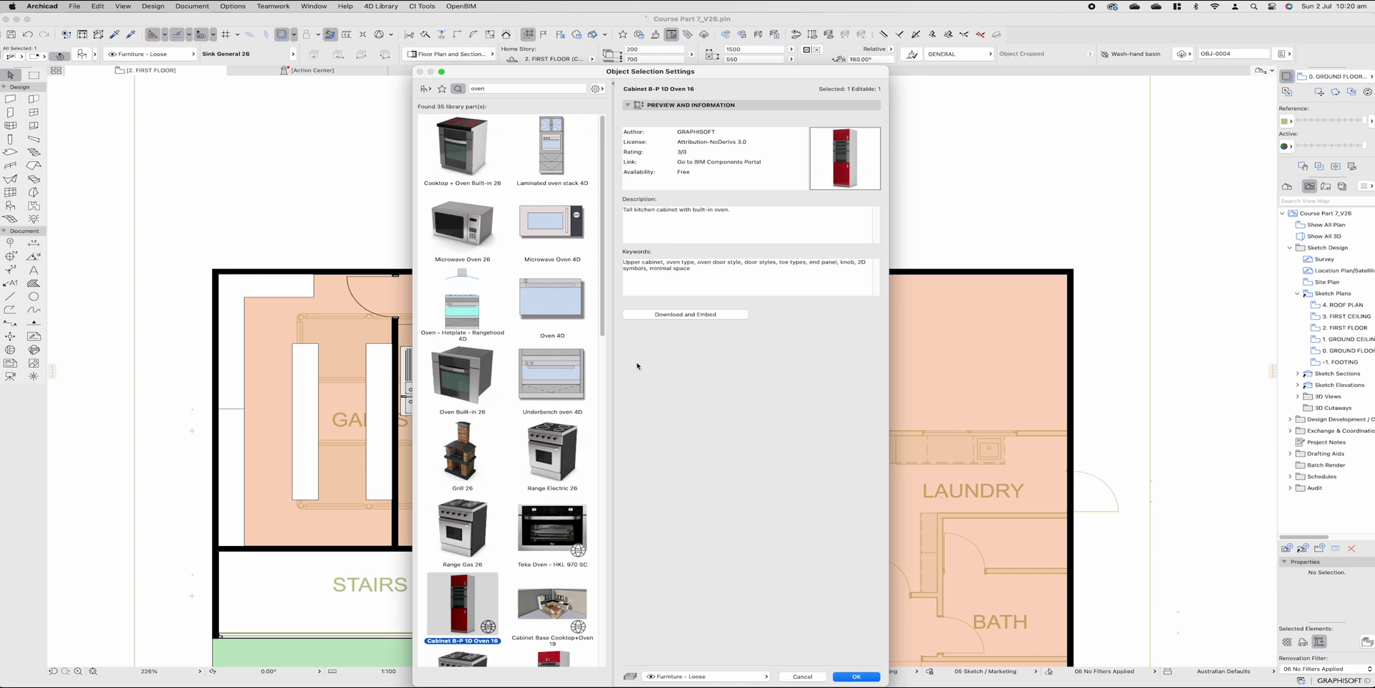
{"action": "scroll", "coordinate": [533, 478], "scroll_direction": "down", "scroll_amount": 3}
{"action": "left_click", "coordinate": [719, 314]}
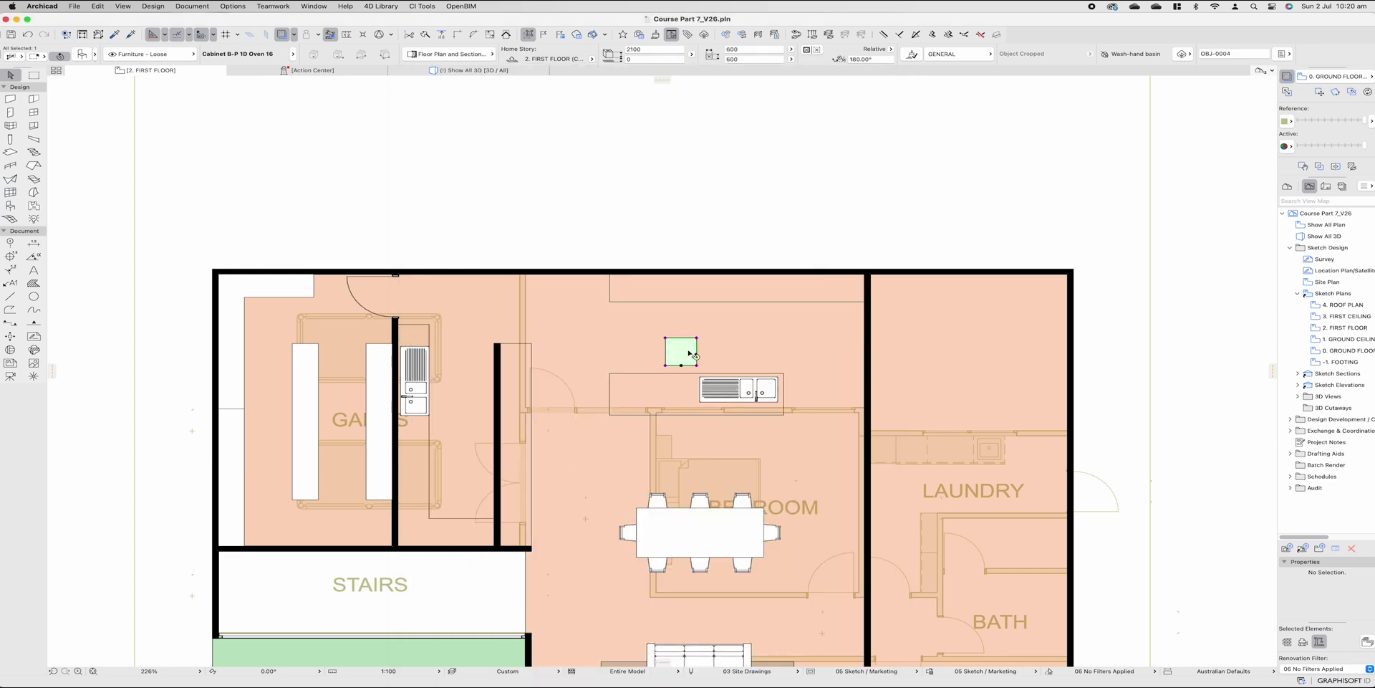
Step: Rotate the oven cabinet to a 90° orientation and place it against the upper end of the short wall, facing the kitchen
{"action": "key", "text": "super+e"}
{"action": "left_click", "coordinate": [681, 355]}
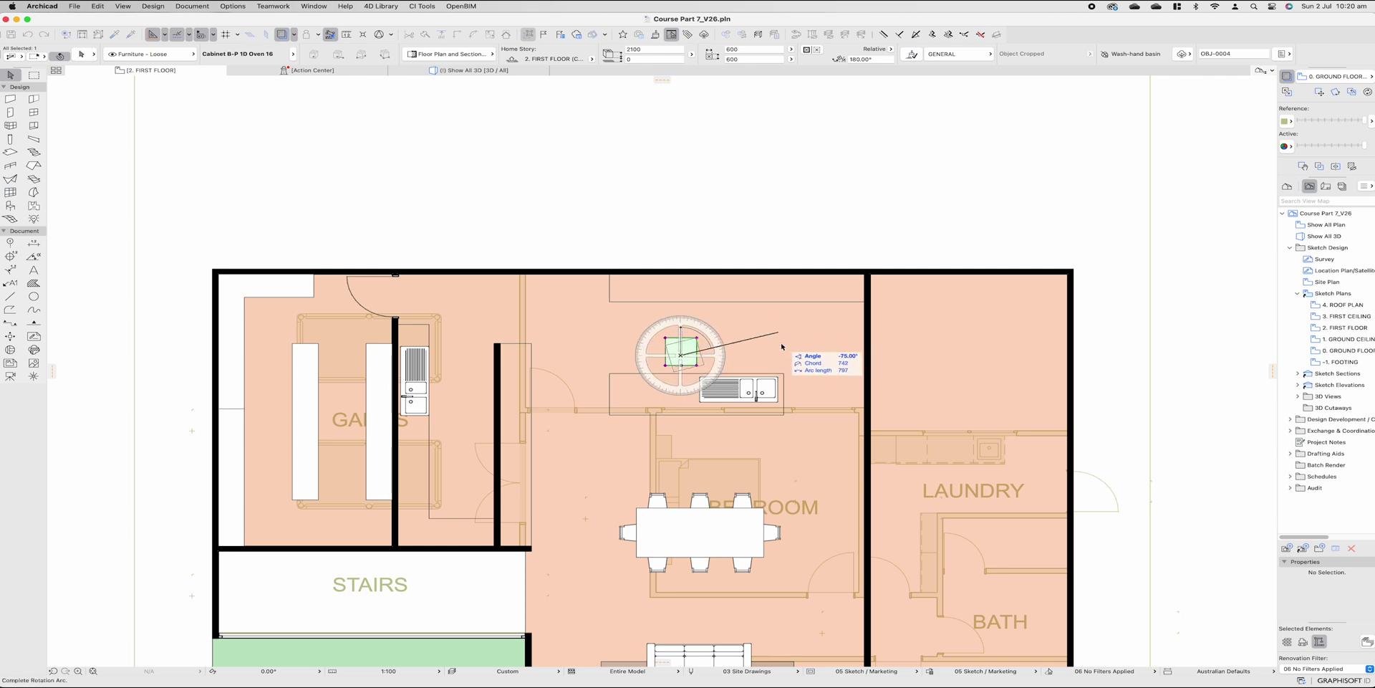
{"action": "left_click", "coordinate": [789, 354]}
{"action": "left_click", "coordinate": [681, 376]}
{"action": "key", "text": "super+d"}
{"action": "left_click", "coordinate": [669, 341]}
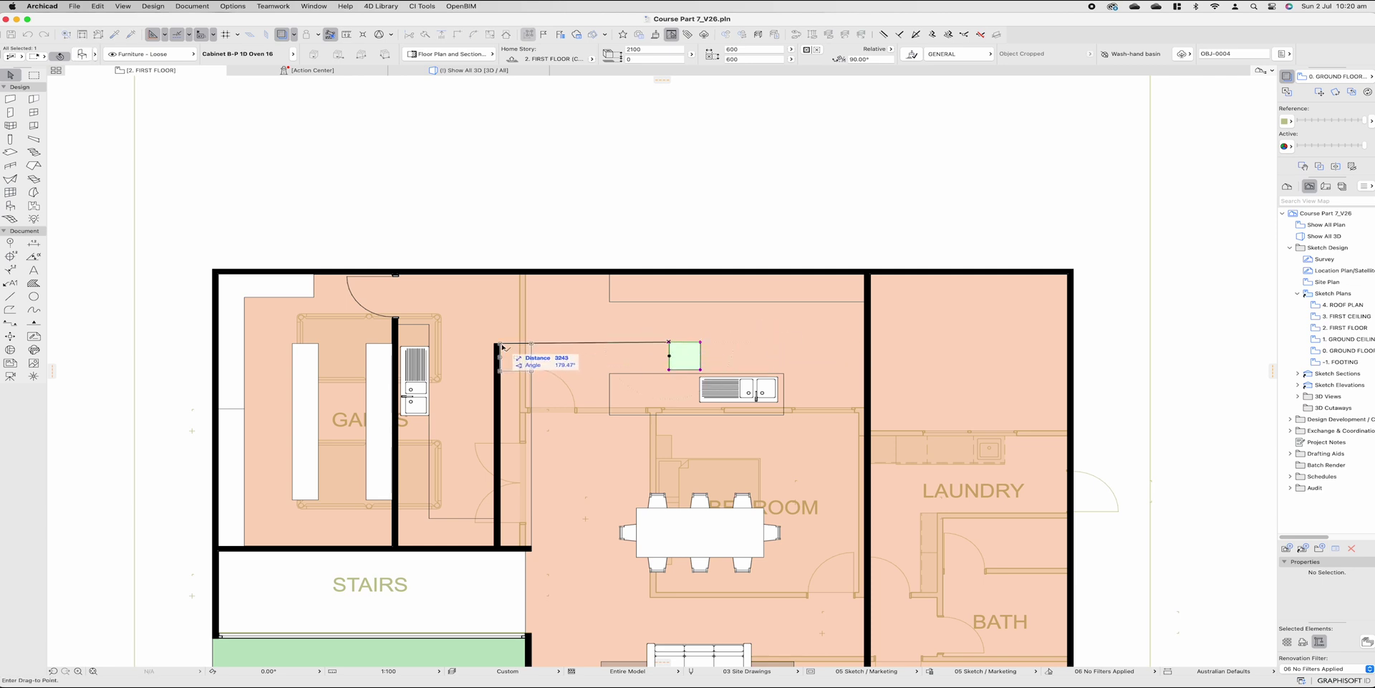
{"action": "left_click", "coordinate": [500, 343]}
Step: Copy the oven cabinet down along the short wall and replace the lowest copy with Refrigerator Side by Side 17, downloaded and embedded
{"action": "left_click_drag", "start_coordinate": [501, 354], "coordinate": [504, 407]}
{"action": "key", "text": "super+t"}
{"action": "left_click", "coordinate": [528, 88]}
{"action": "type", "text": "fr"}
{"action": "type", "text": "ridge"}
{"action": "left_click", "coordinate": [547, 458]}
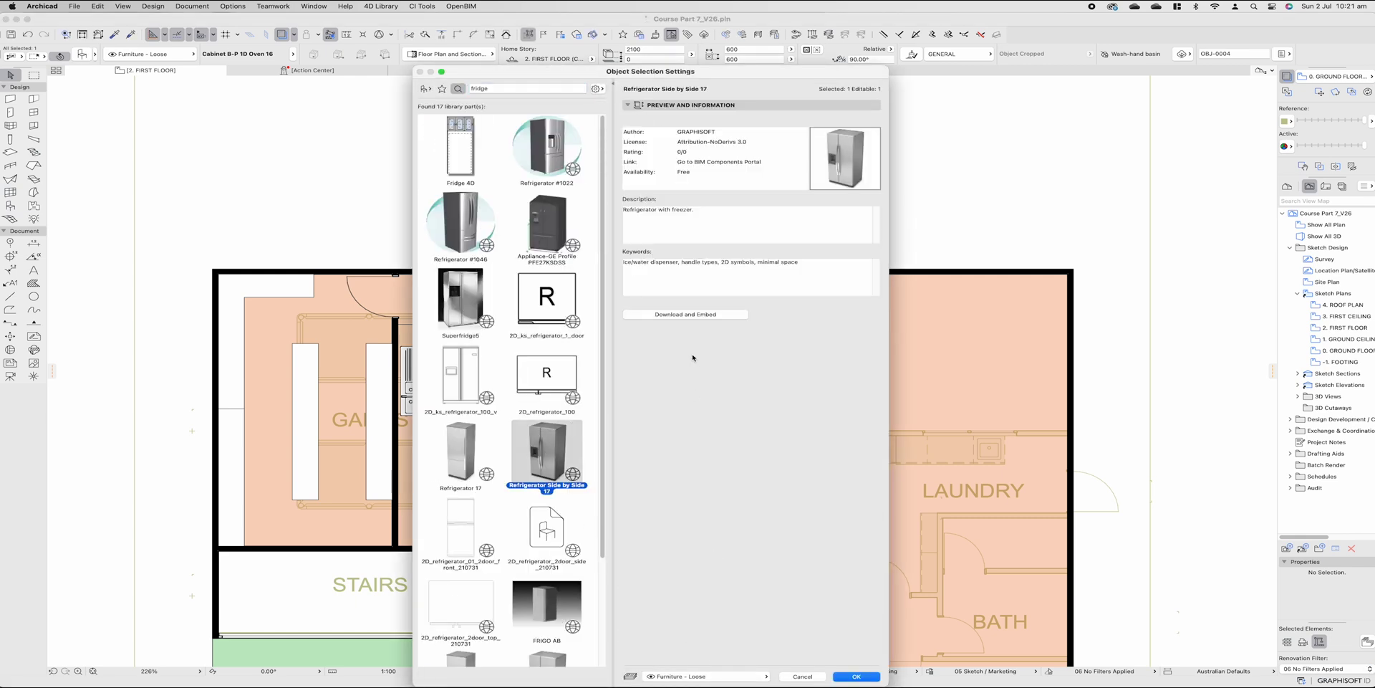
{"action": "left_click", "coordinate": [688, 315]}
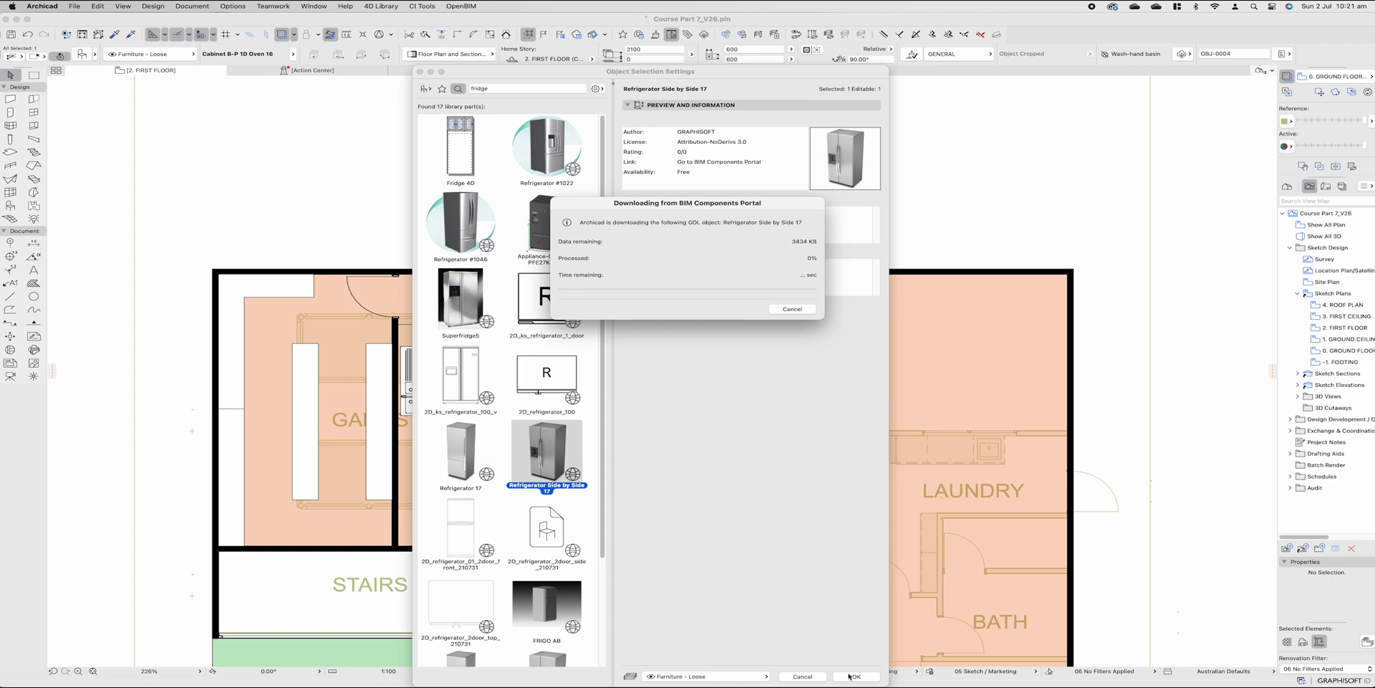
{"action": "left_click", "coordinate": [849, 675]}
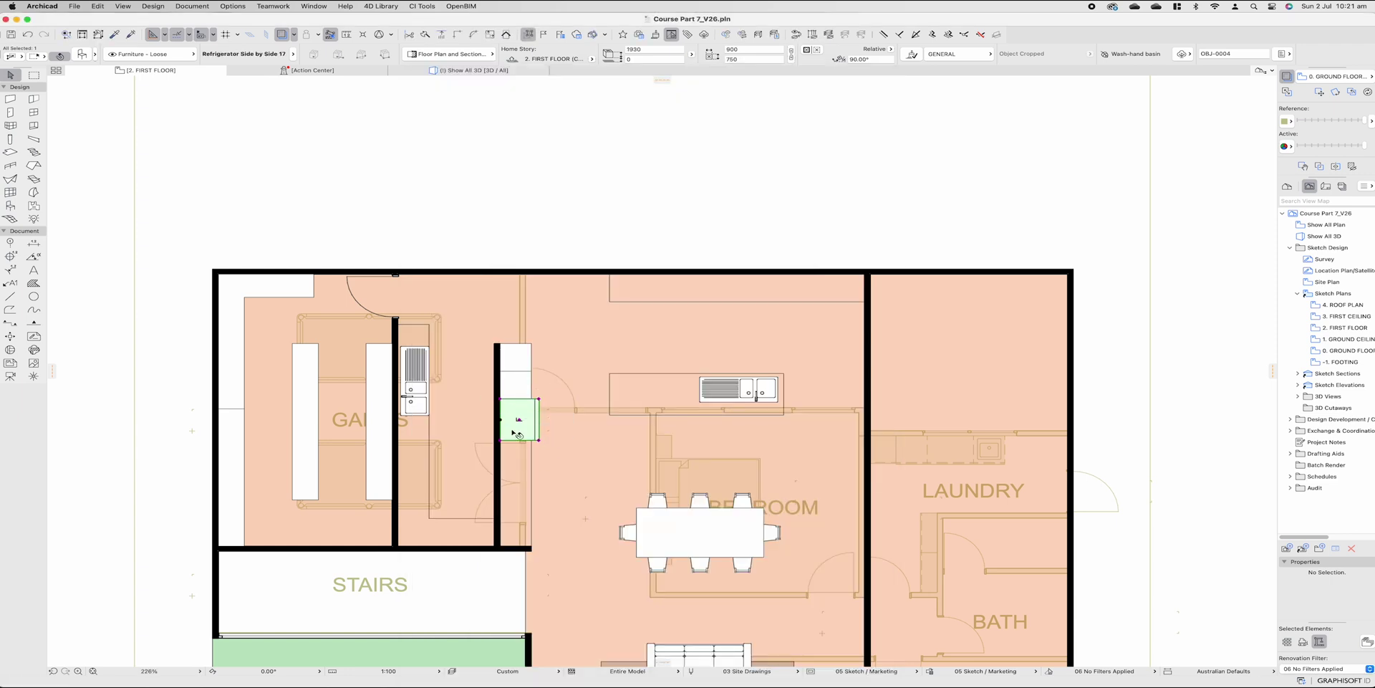
Step: Add a Standing Cabinet Block 26, 600 wide, 580 deep and 2000 high, directly below the refrigerator
{"action": "double_click", "coordinate": [518, 428]}
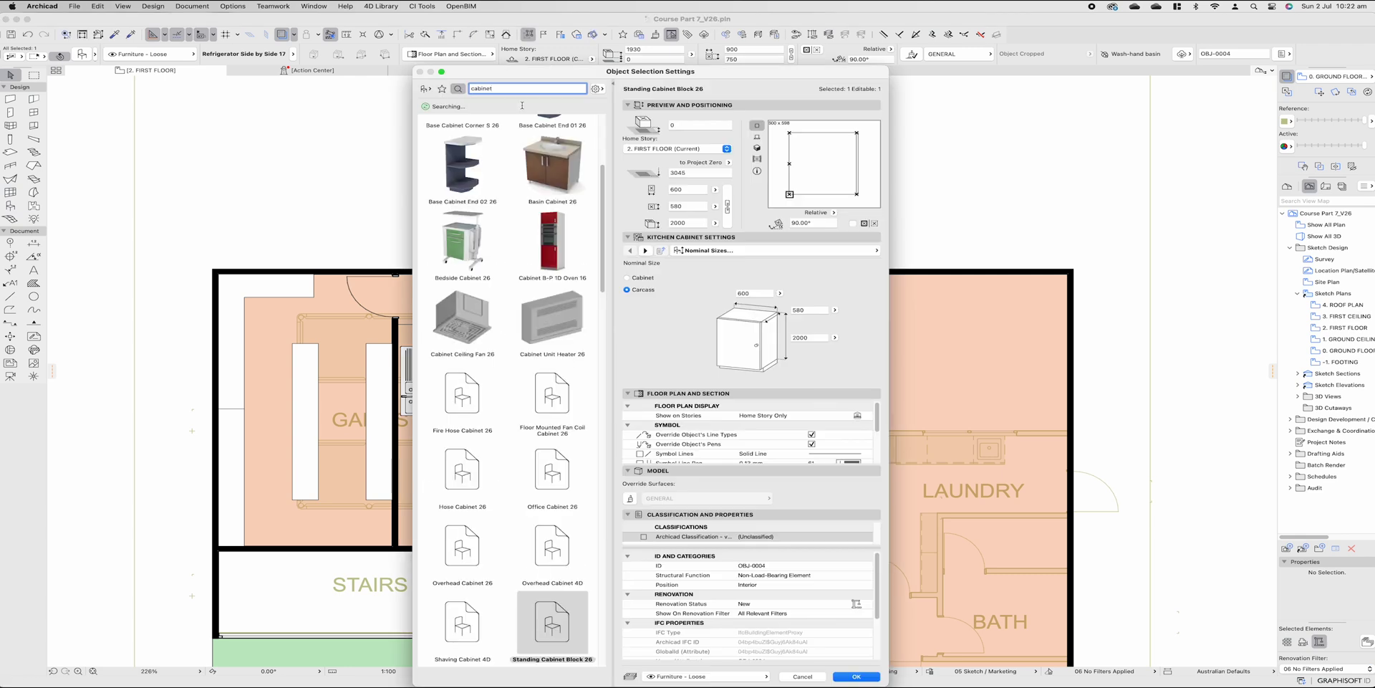
{"action": "scroll", "coordinate": [521, 214], "scroll_direction": "up", "scroll_amount": 5}
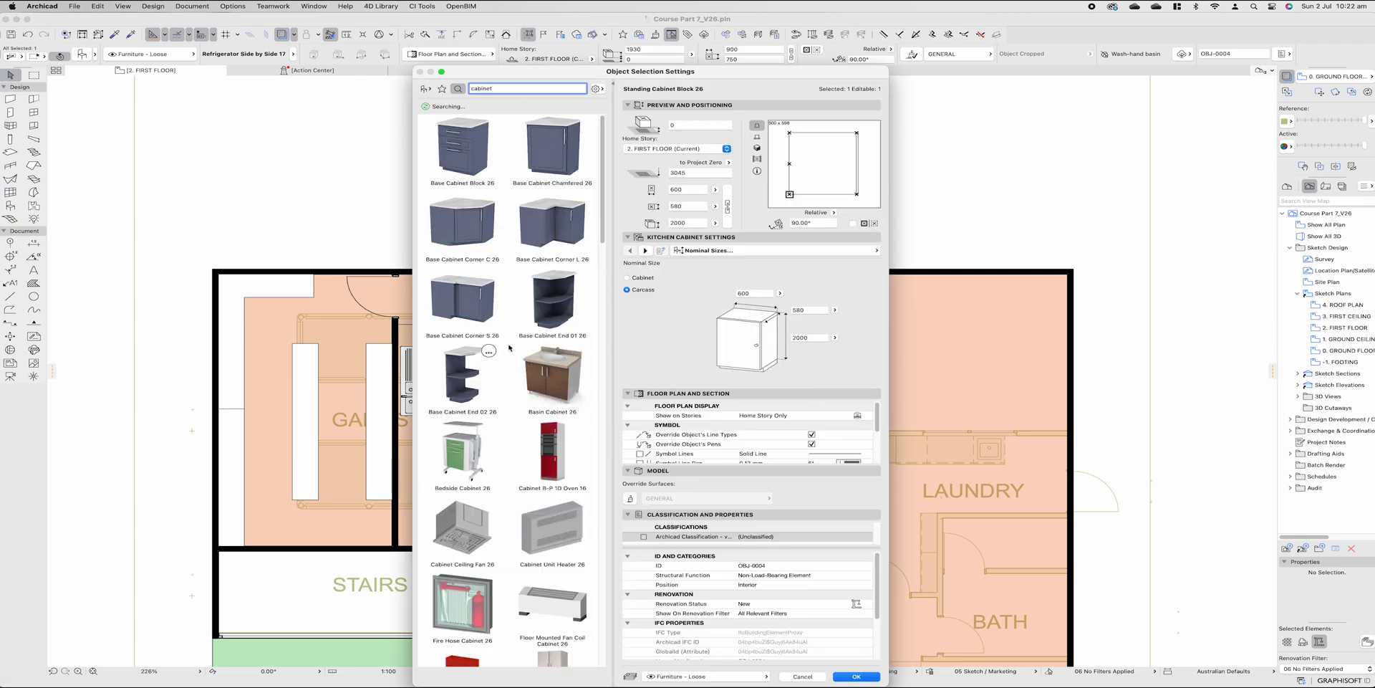
{"action": "scroll", "coordinate": [603, 225], "scroll_direction": "down", "scroll_amount": 10}
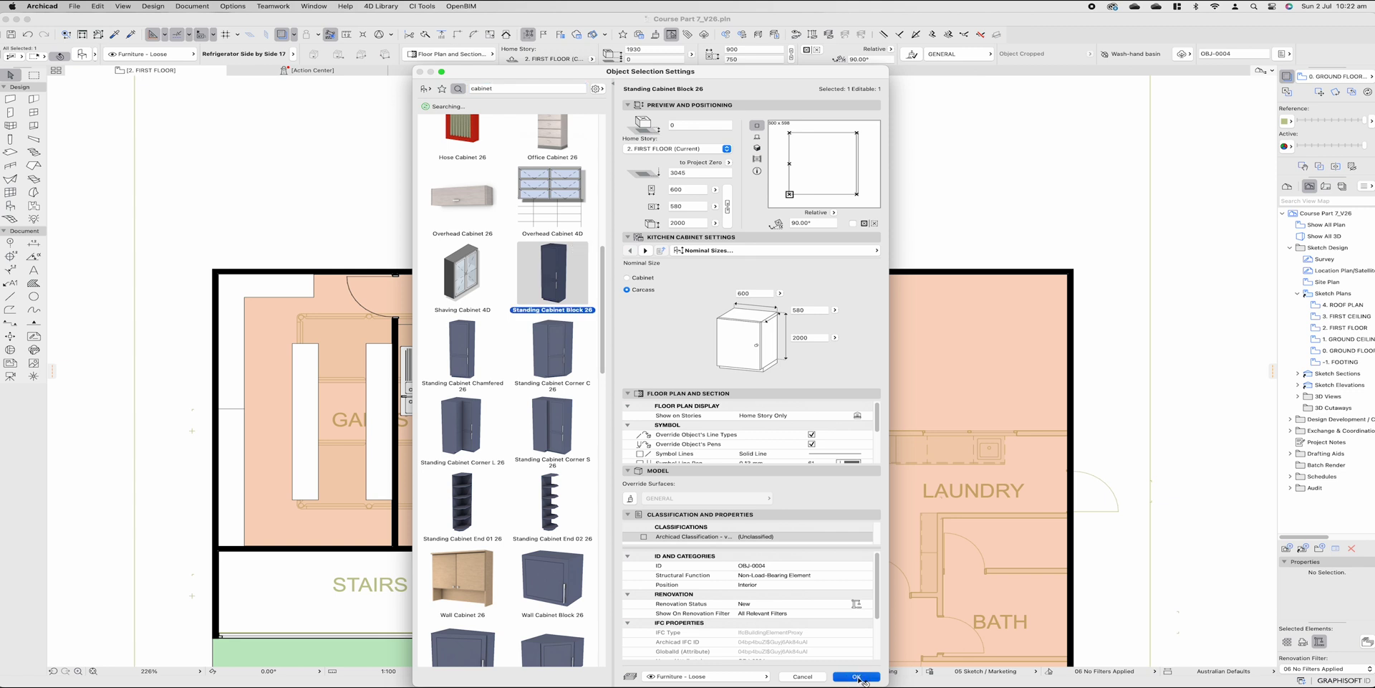
{"action": "left_click", "coordinate": [845, 674]}
{"action": "key", "text": "super+d"}
{"action": "left_click", "coordinate": [500, 454]}
{"action": "left_click", "coordinate": [499, 440]}
Step: Place two copies of the standing cabinet end to end below it along the short wall
{"action": "key", "text": "alt+super+d"}
{"action": "left_click", "coordinate": [499, 440]}
{"action": "left_click", "coordinate": [500, 467]}
{"action": "left_click", "coordinate": [500, 495]}
{"action": "key", "text": "Escape"}
Step: Stretch the lowest standing cabinet down to the stairs wall
{"action": "left_click", "coordinate": [506, 527]}
{"action": "left_click", "coordinate": [501, 523]}
{"action": "left_click", "coordinate": [500, 546]}
{"action": "key", "text": "Escape"}
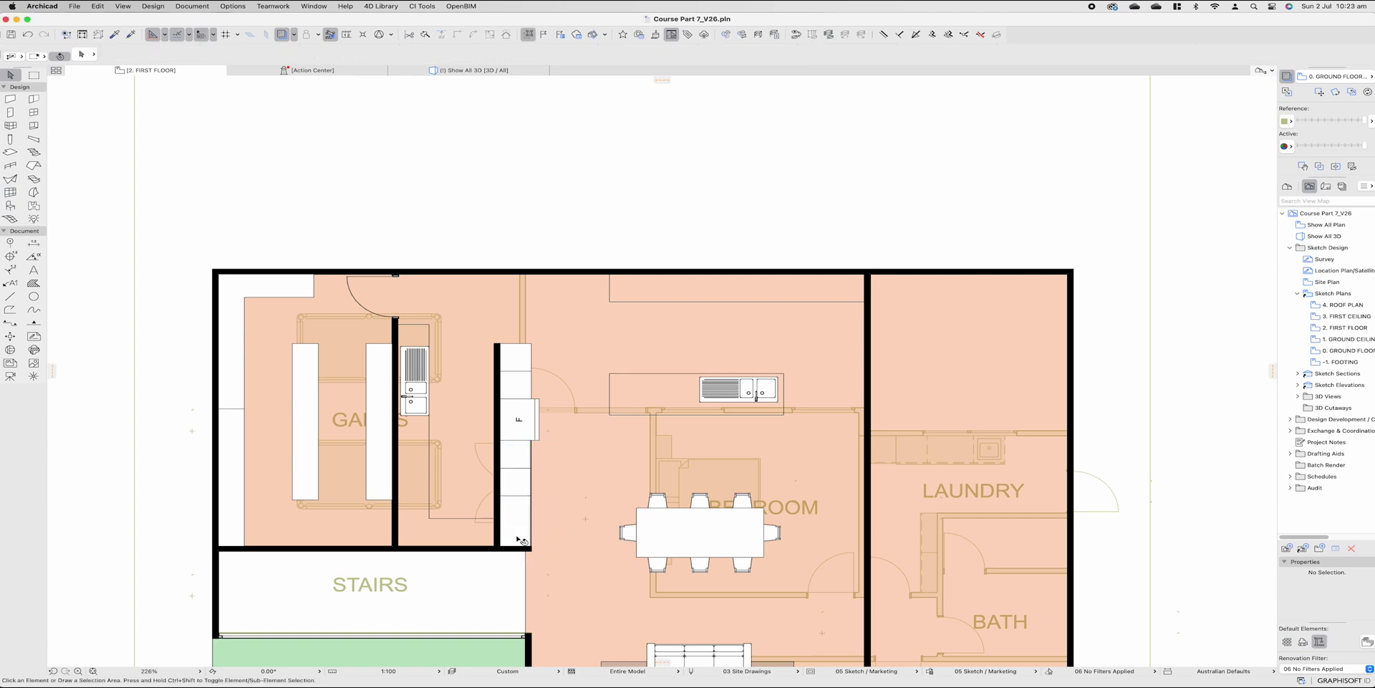
Step: Check the standing cabinets' front edges against the bench behind them and open the Show All 3D view
{"action": "scroll", "coordinate": [527, 529], "scroll_direction": "up", "scroll_amount": 3}
{"action": "left_click", "coordinate": [534, 522]}
{"action": "key", "text": "Escape"}
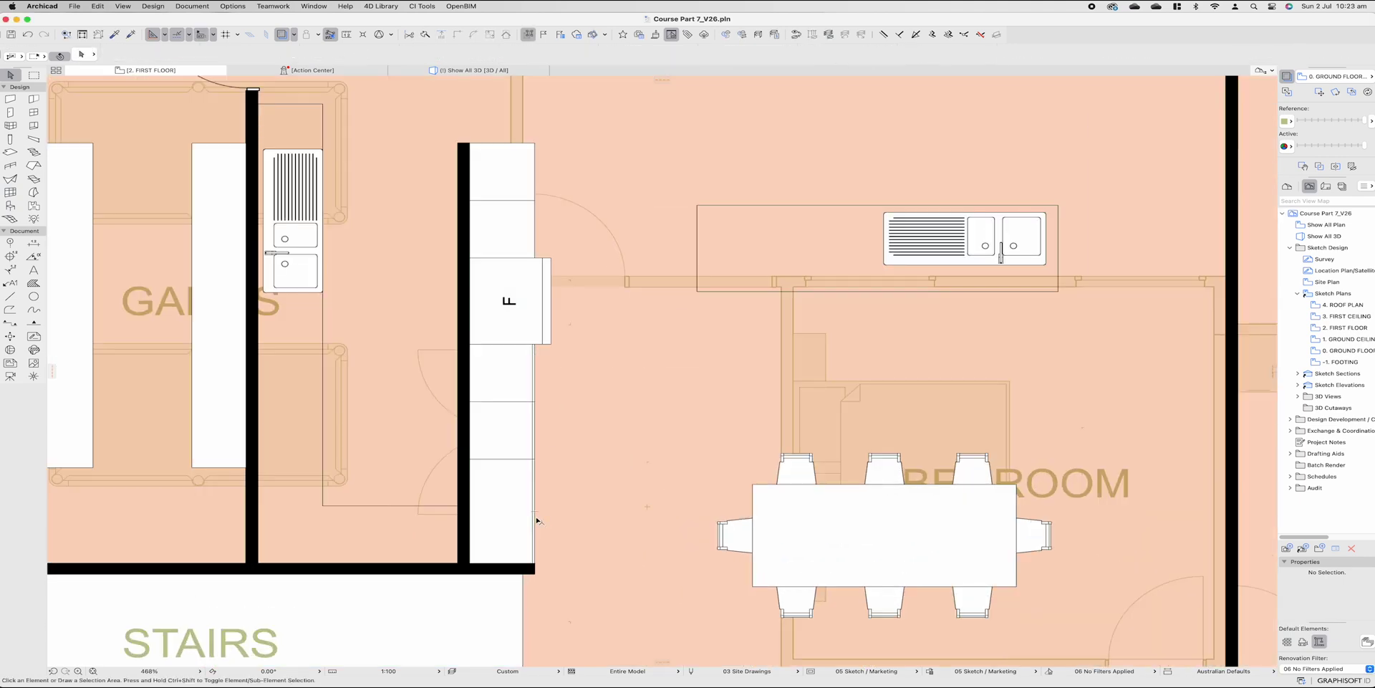
{"action": "scroll", "coordinate": [539, 521], "scroll_direction": "down", "scroll_amount": 4}
{"action": "left_click", "coordinate": [469, 70]}
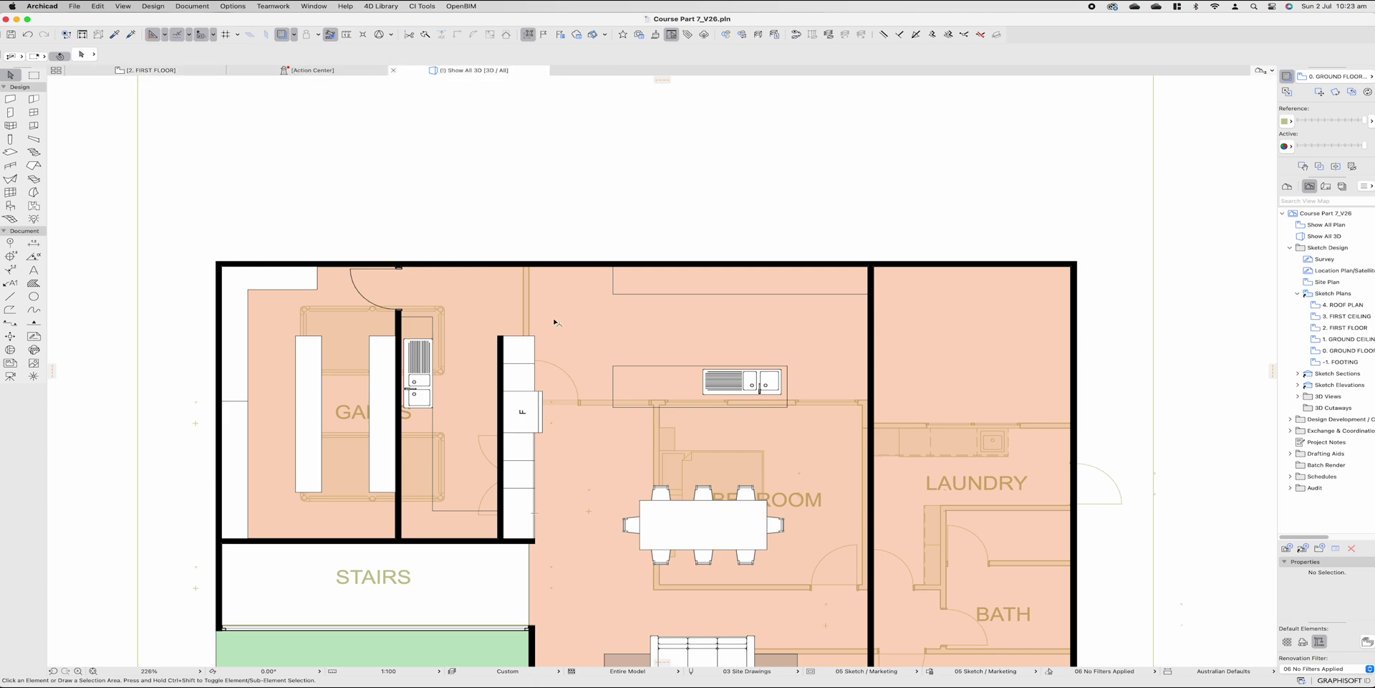
Step: Go down to the ground ceiling plan and show the First Floor plan as its trace reference
{"action": "middle_click_drag", "start_coordinate": [590, 460], "coordinate": [879, 453], "text": "shift"}
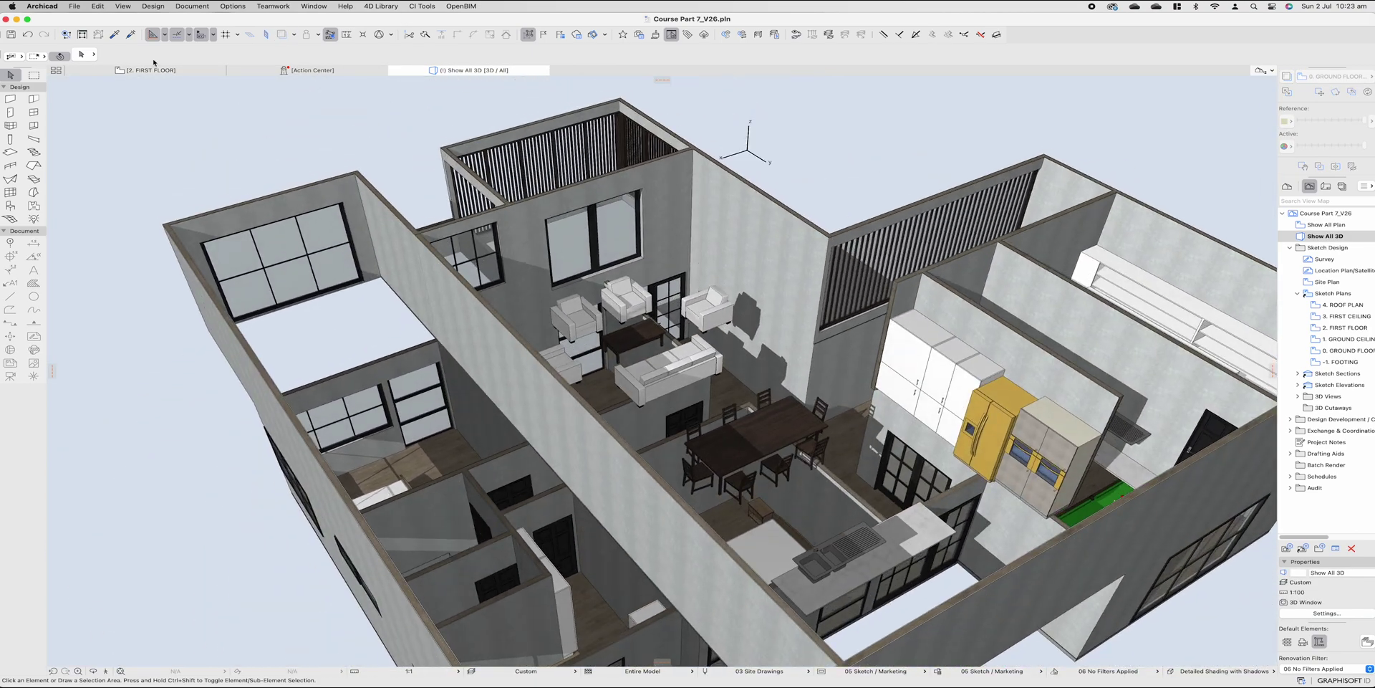
{"action": "left_click", "coordinate": [150, 70]}
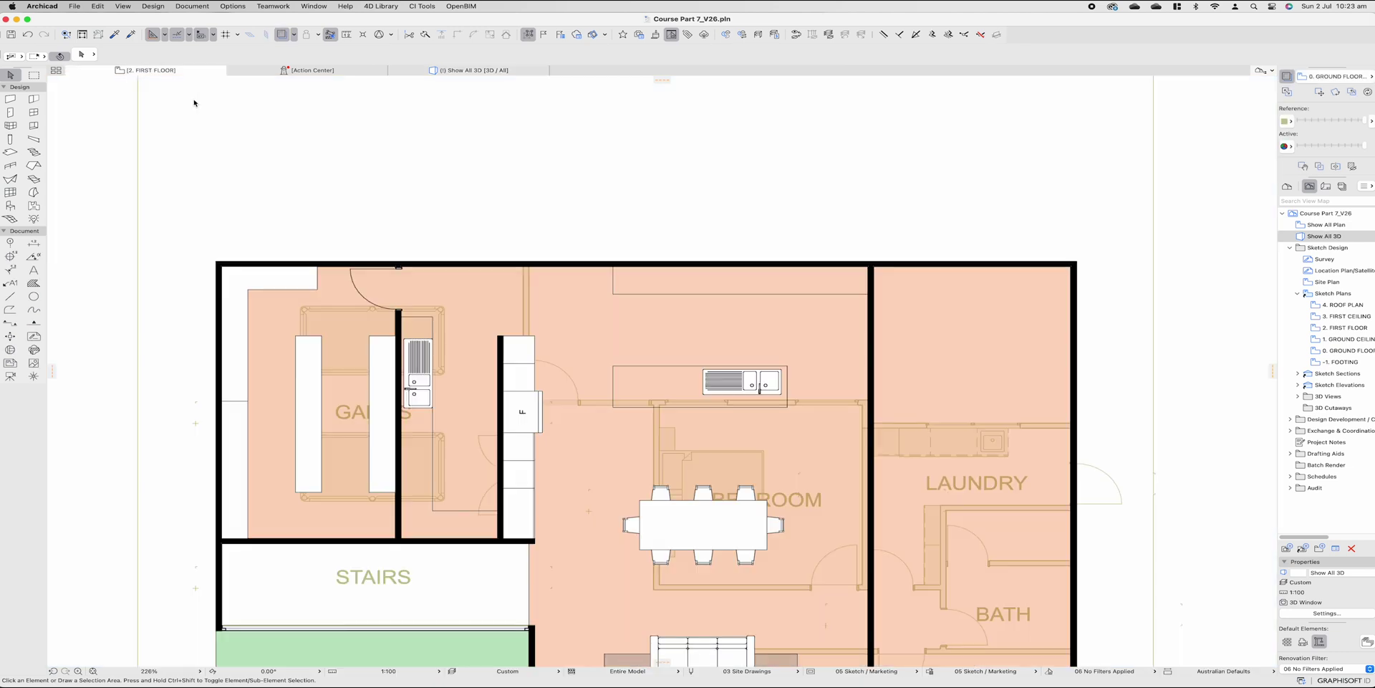
{"action": "key", "text": "super+Down"}
{"action": "scroll", "coordinate": [450, 316], "scroll_direction": "down", "scroll_amount": 1}
{"action": "middle_click_drag", "start_coordinate": [470, 325], "coordinate": [417, 187]}
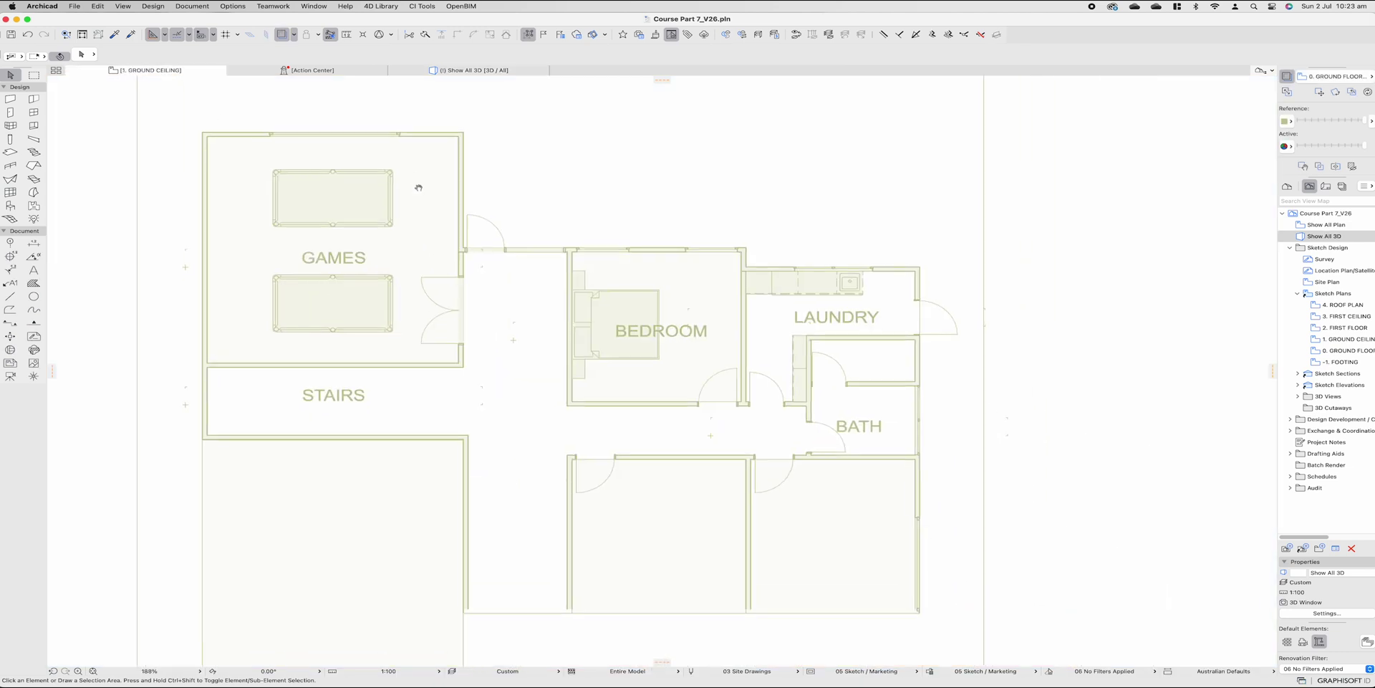
{"action": "right_click", "coordinate": [1340, 327]}
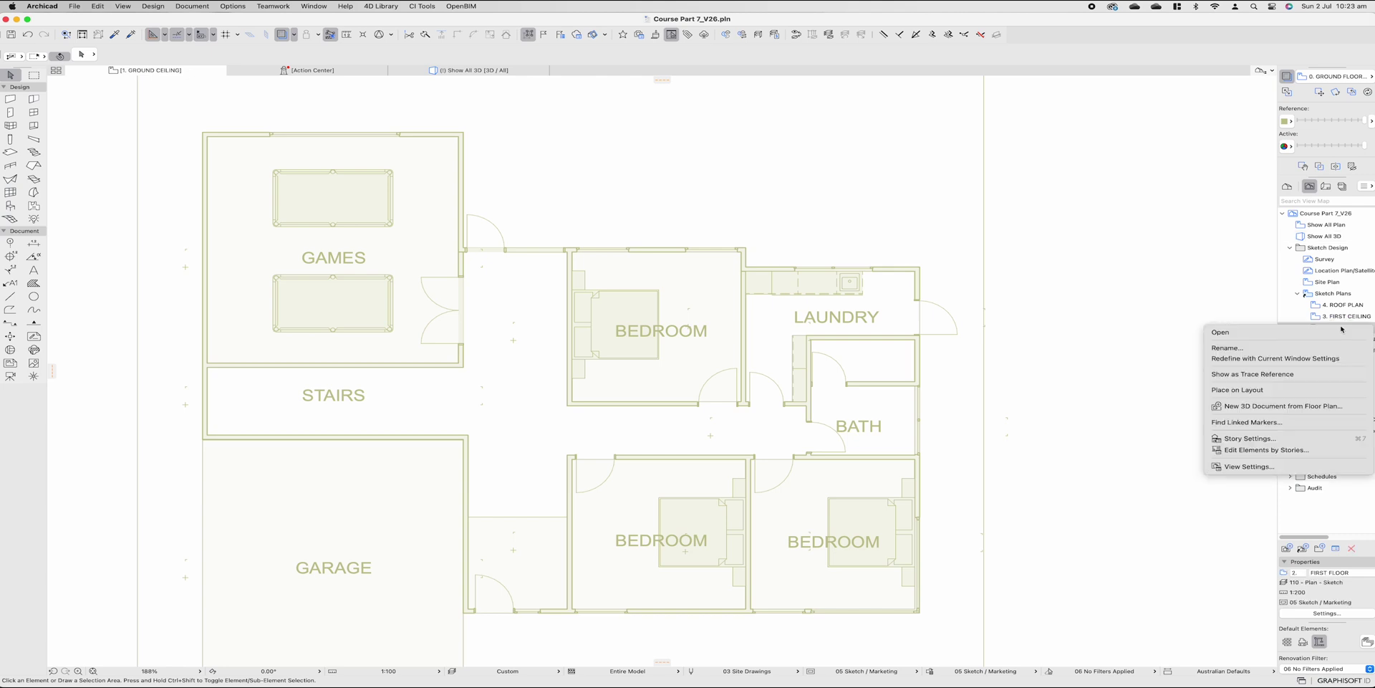
{"action": "left_click", "coordinate": [1244, 372]}
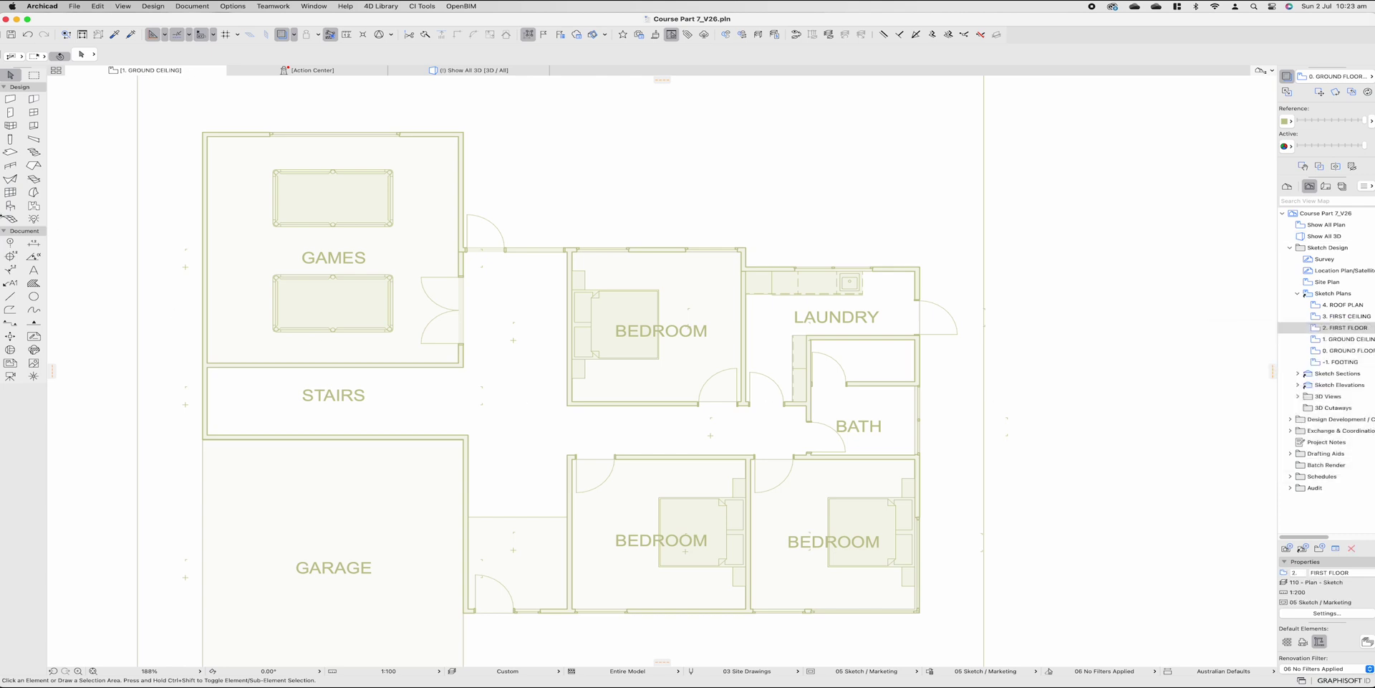
Step: Set the slab defaults to the composite FS03: 300mm Susp Floor + Timber Finish
{"action": "left_click", "coordinate": [10, 152]}
{"action": "scroll", "coordinate": [220, 270], "scroll_direction": "down", "scroll_amount": 1}
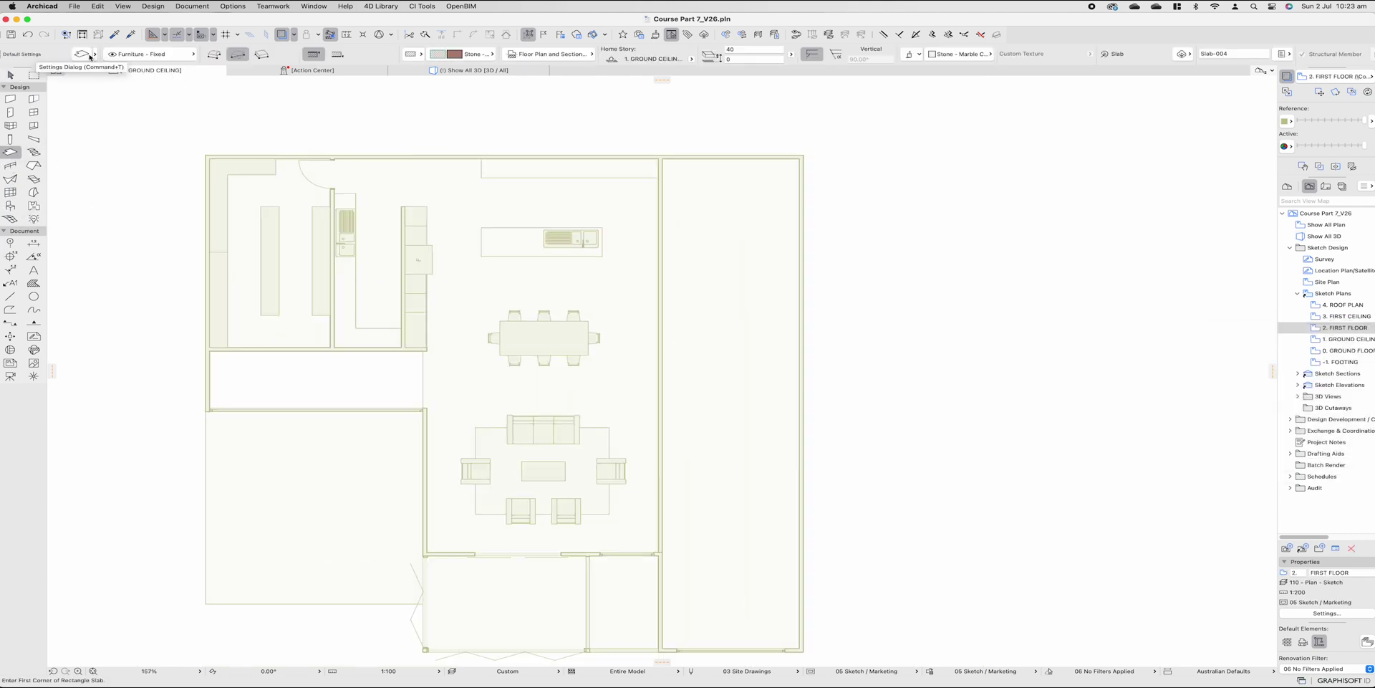
{"action": "key", "text": "super+t"}
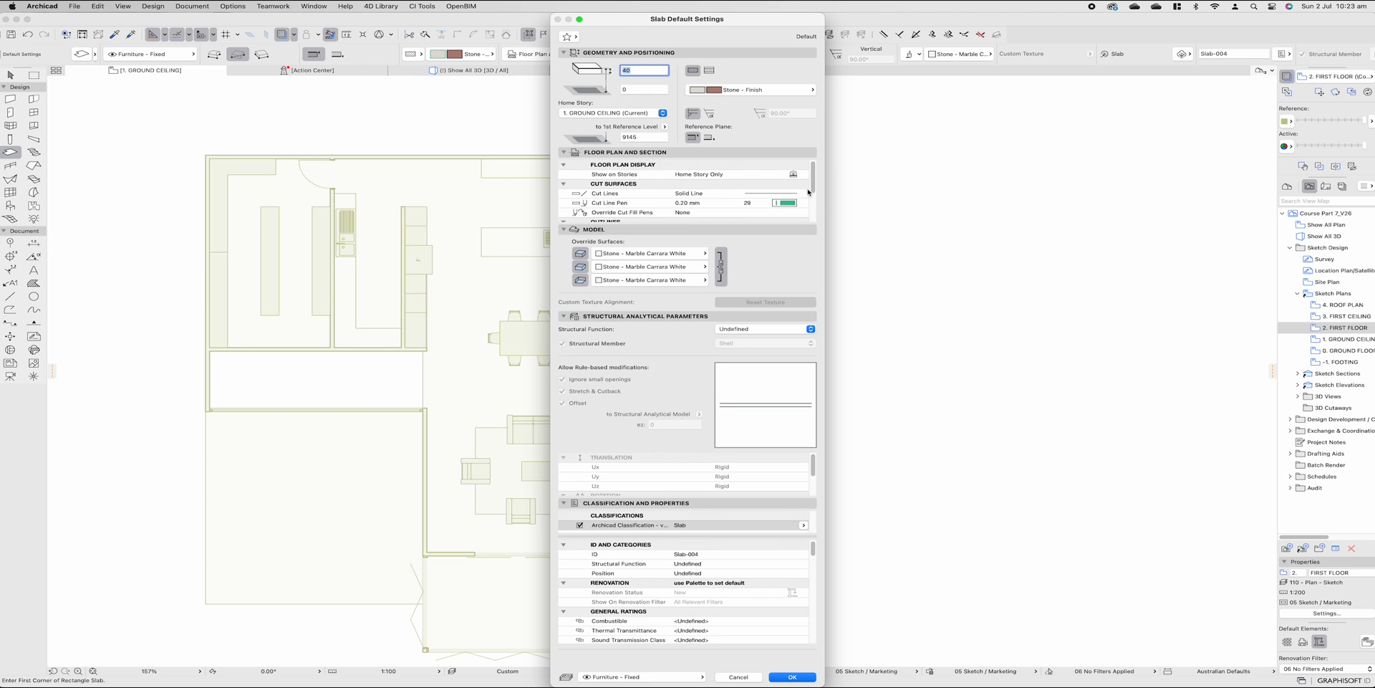
{"action": "left_click", "coordinate": [710, 71]}
{"action": "left_click", "coordinate": [735, 92]}
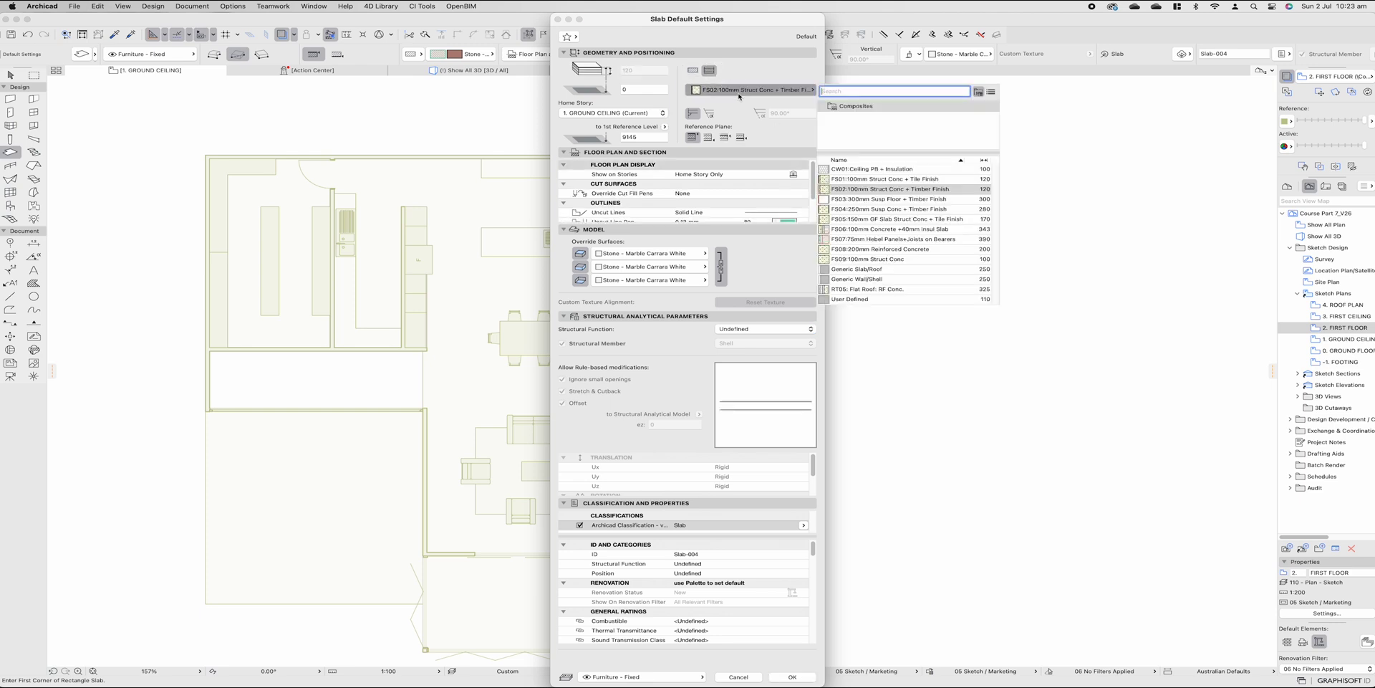
{"action": "left_click", "coordinate": [914, 200]}
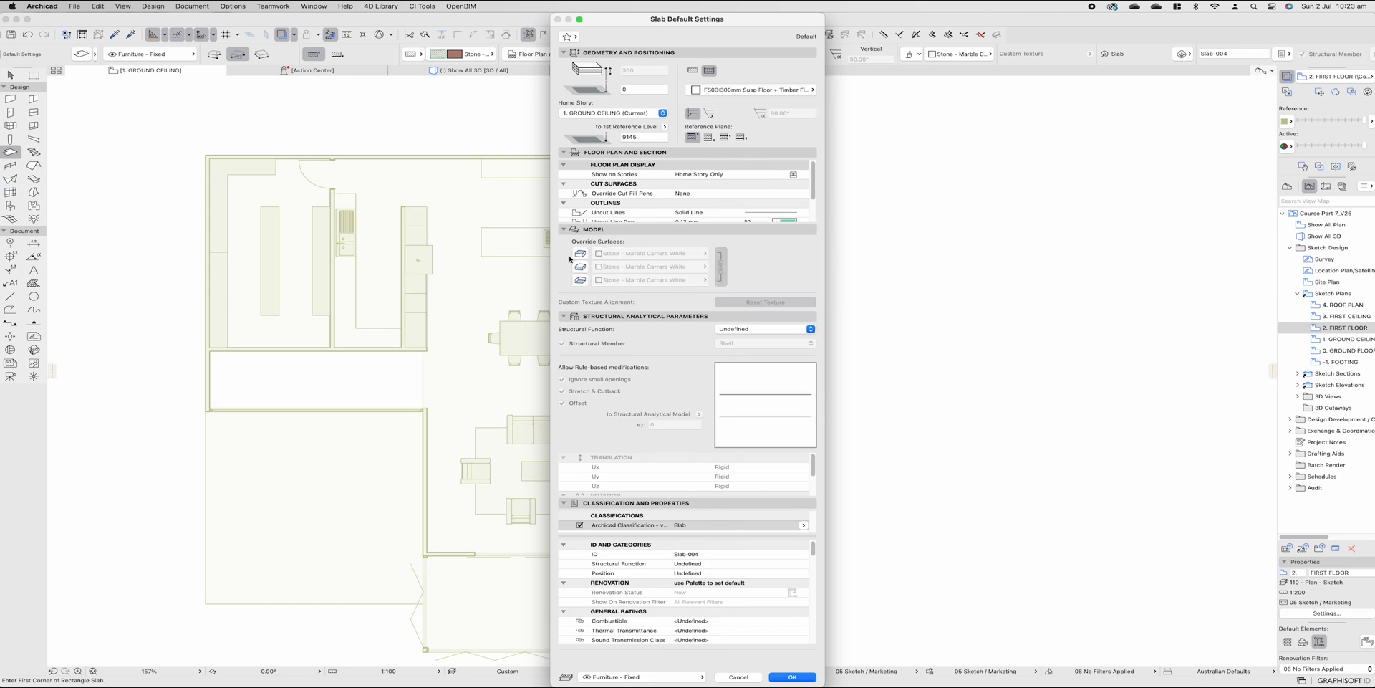
Step: Override the slab's top surface with Wood - Fine Grained Horizontal and assign it to the Slab - General layer
{"action": "left_click", "coordinate": [645, 253]}
{"action": "type", "text": "tim"}
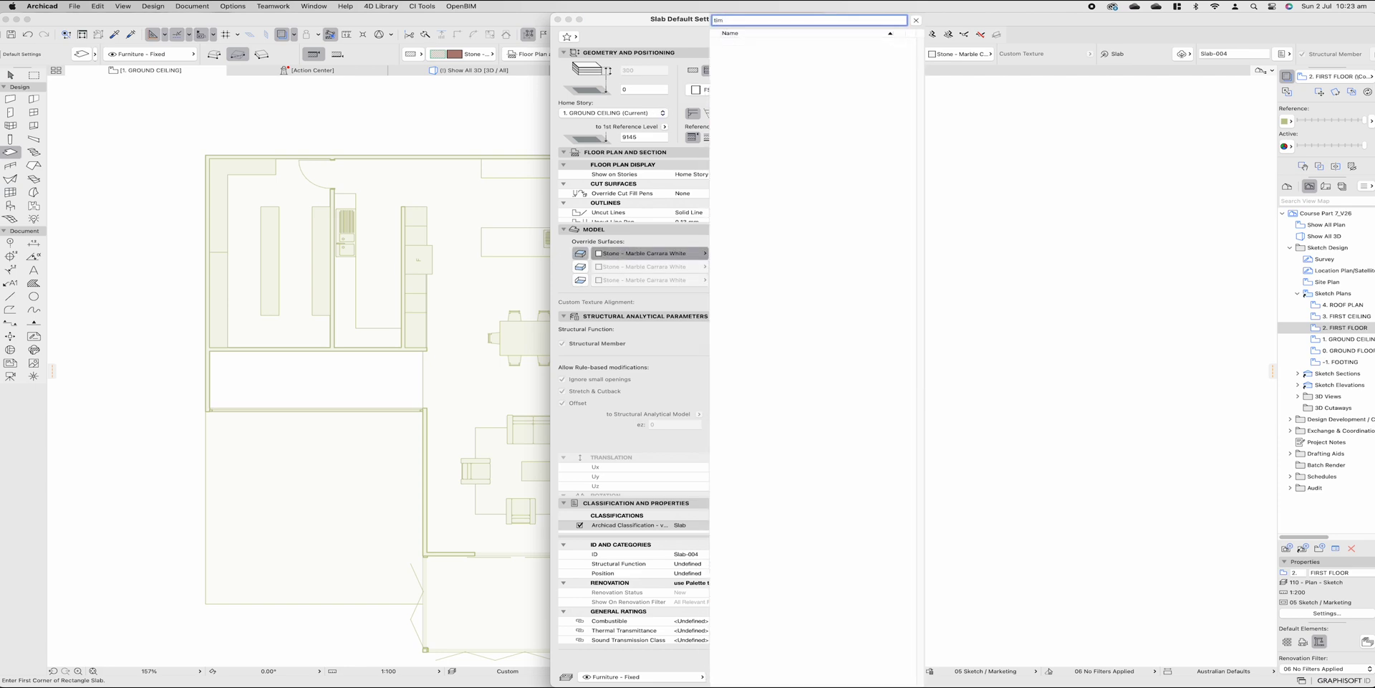
{"action": "key", "text": "BackSpace"}
{"action": "key", "text": "BackSpace"}
{"action": "key", "text": "BackSpace"}
{"action": "type", "text": "wood"}
{"action": "left_click", "coordinate": [802, 84]}
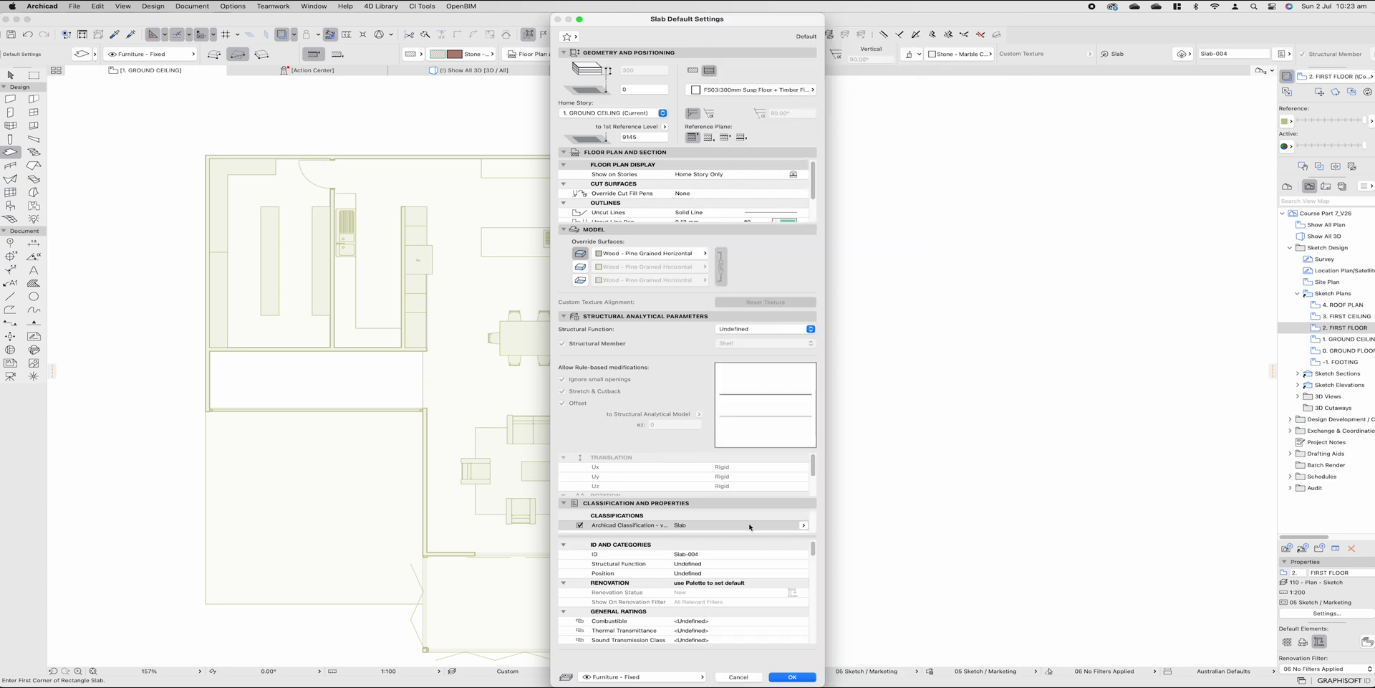
{"action": "key", "text": "Return"}
Step: Draw the suspended floor slab along the outer wall outline of the traced first floor
{"action": "left_click", "coordinate": [205, 154]}
{"action": "left_click", "coordinate": [208, 410]}
{"action": "left_click", "coordinate": [423, 410]}
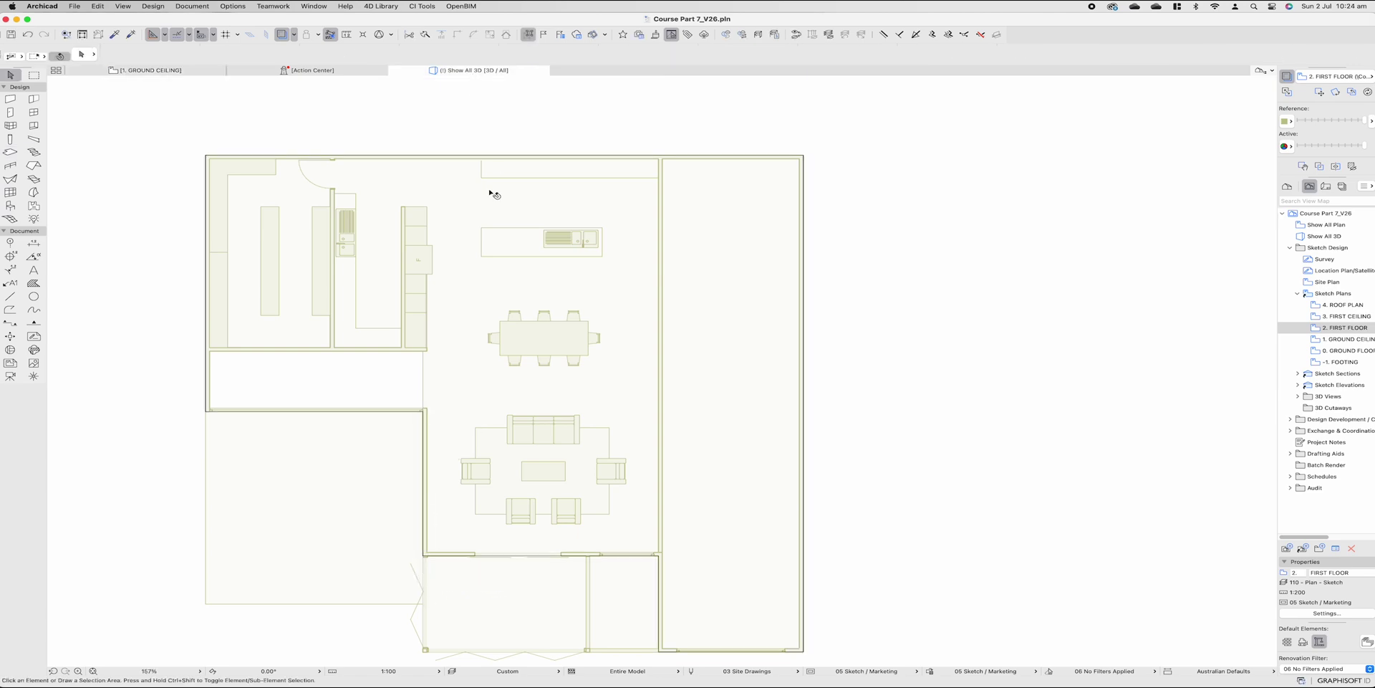
Step: Raise the new floor slab 300 mm in 3D to meet the base of the first floor walls
{"action": "key", "text": "F3"}
{"action": "left_click", "coordinate": [416, 420]}
{"action": "middle_click_drag", "start_coordinate": [416, 420], "coordinate": [584, 384], "text": "shift"}
{"action": "key", "text": "super+d"}
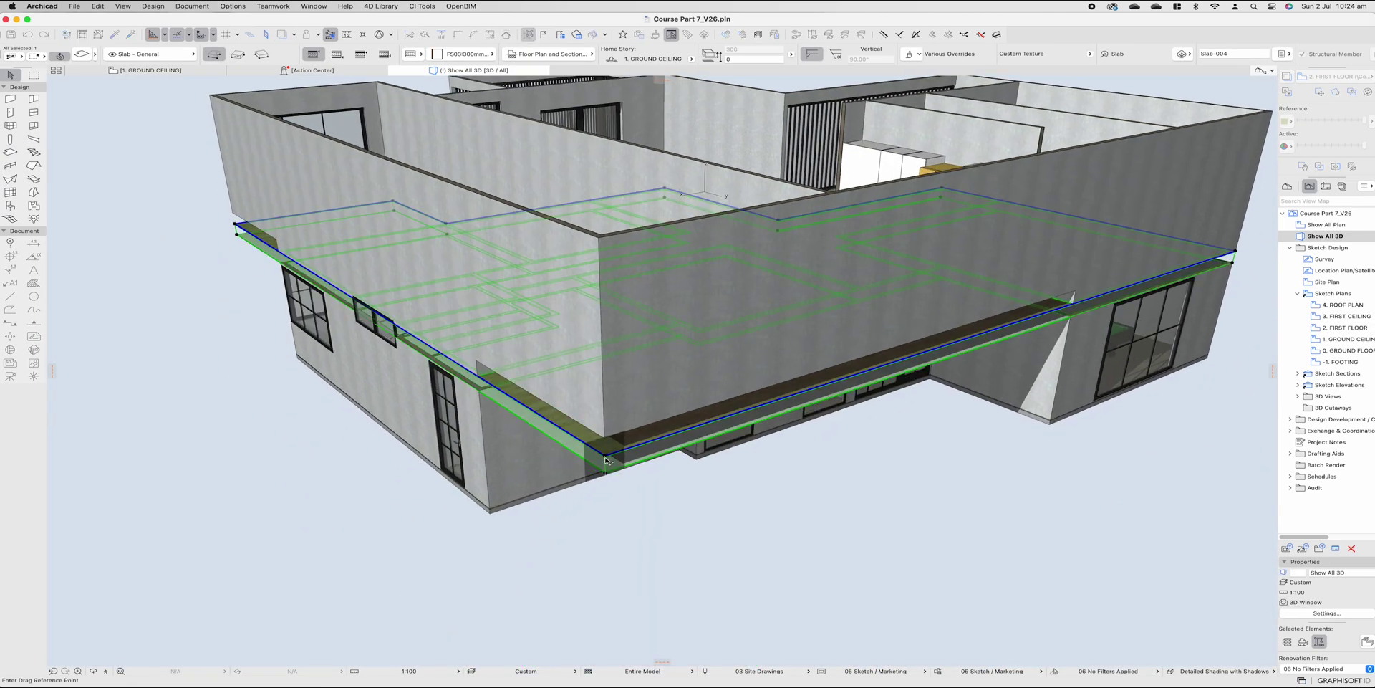
{"action": "left_click", "coordinate": [605, 455]}
{"action": "left_click", "coordinate": [605, 439]}
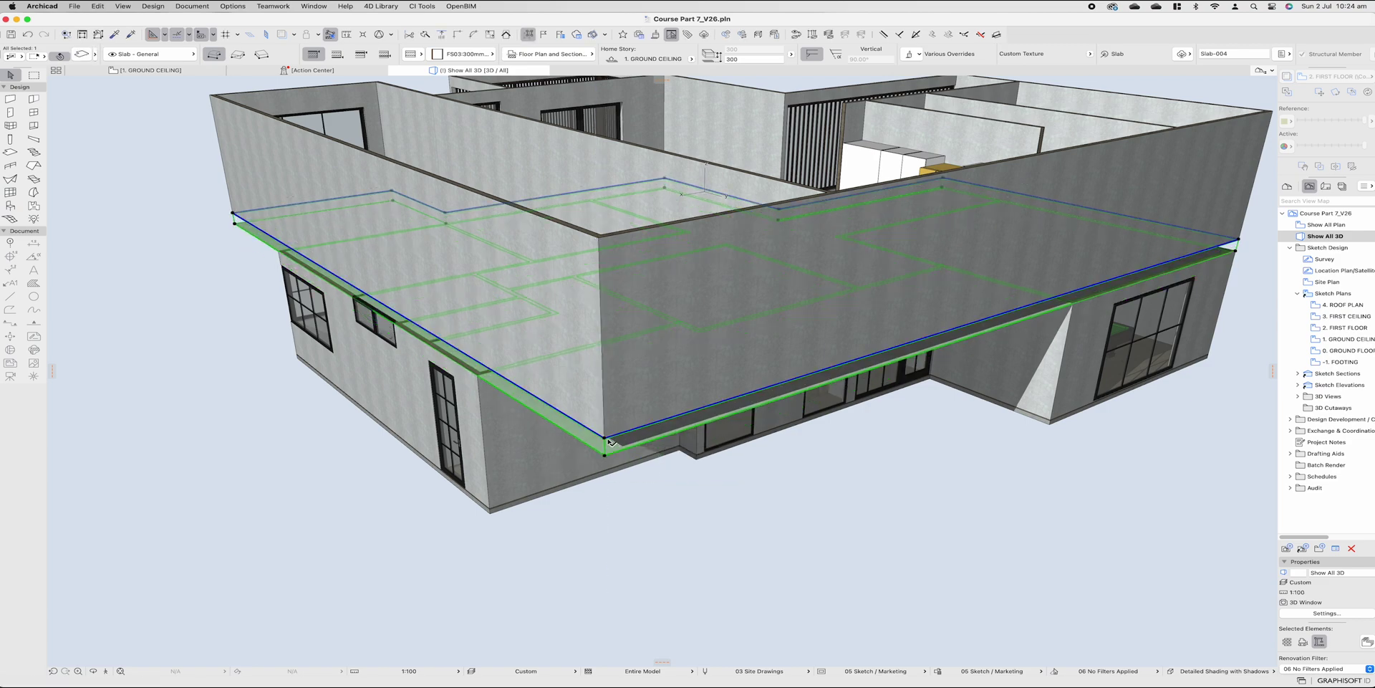
{"action": "key", "text": "Escape"}
Step: Set the elevation of the island, rear wall and side room benchtop slabs to 900
{"action": "middle_click_drag", "start_coordinate": [605, 439], "coordinate": [729, 290], "text": "shift"}
{"action": "left_click", "coordinate": [719, 304]}
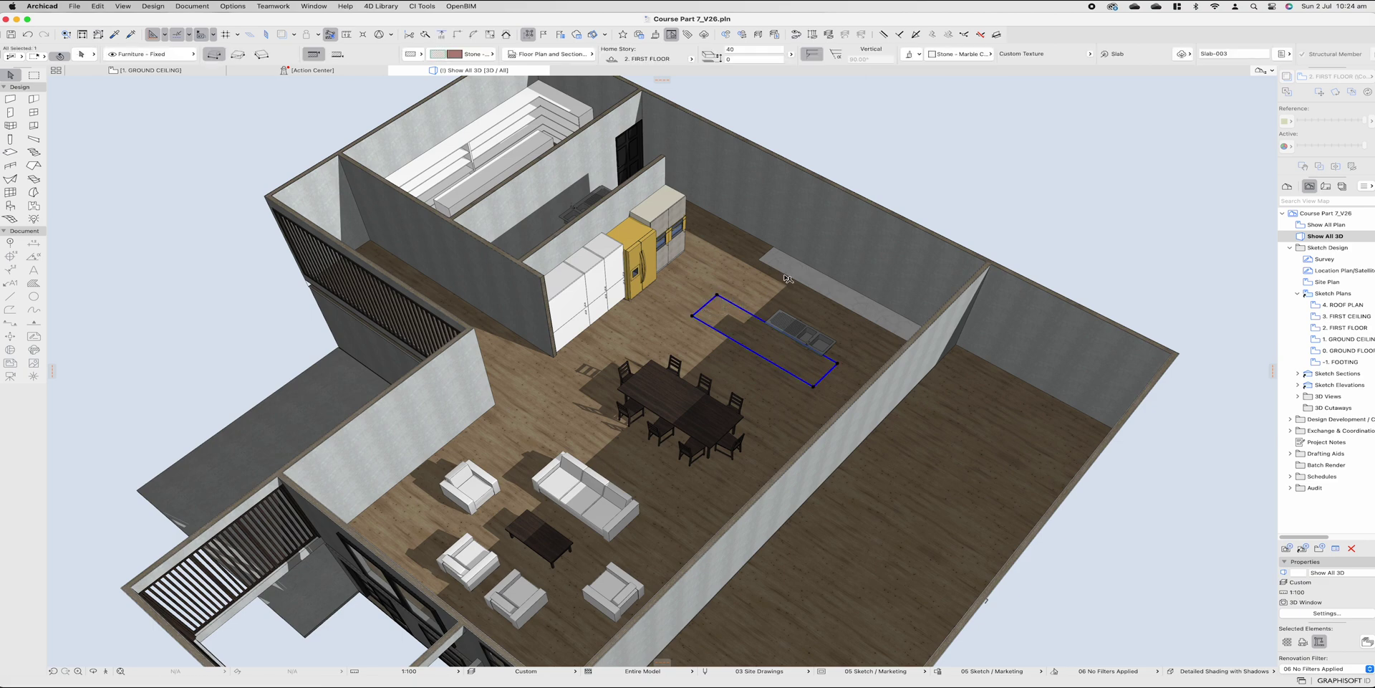
{"action": "left_click", "coordinate": [790, 278], "text": "shift"}
{"action": "middle_click_drag", "start_coordinate": [842, 307], "coordinate": [1004, 417], "text": "shift"}
{"action": "scroll", "coordinate": [759, 484], "scroll_direction": "down", "scroll_amount": 1}
{"action": "left_click", "coordinate": [666, 480], "text": "shift"}
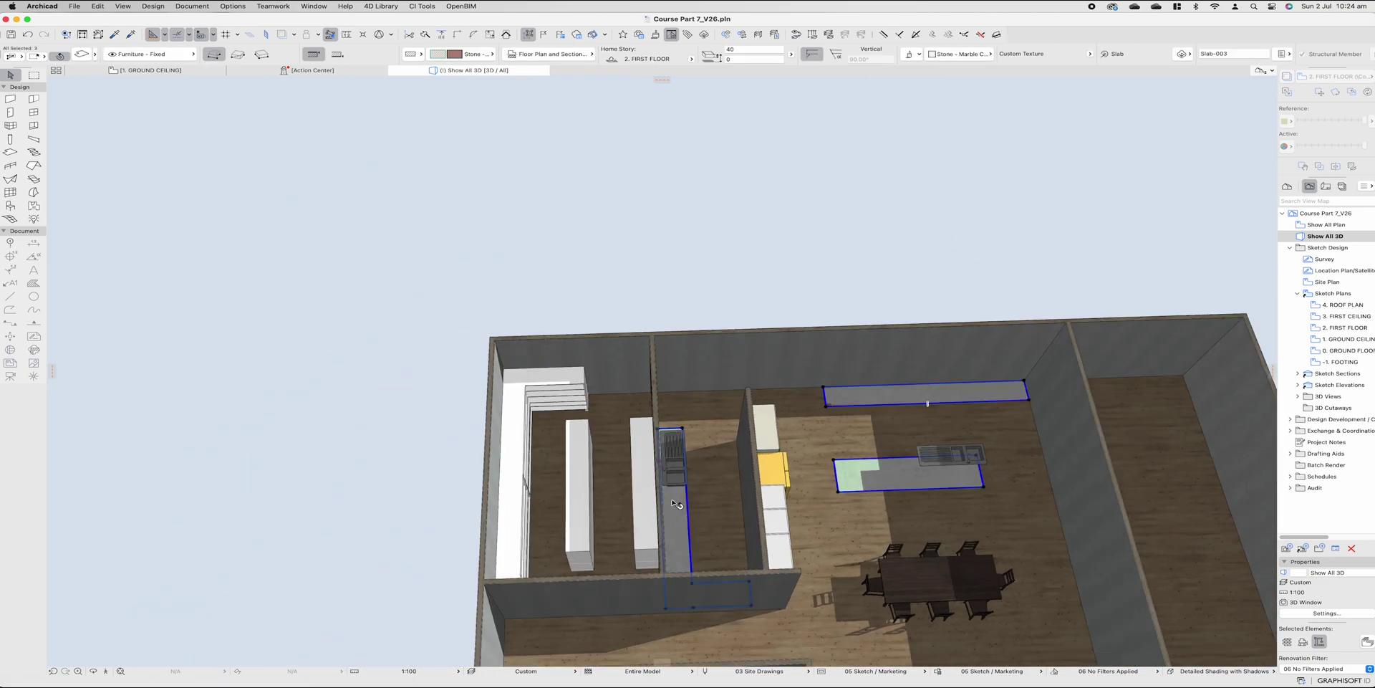
{"action": "type", "text": "900"}
{"action": "middle_click_drag", "start_coordinate": [1032, 406], "coordinate": [813, 419], "text": "shift"}
{"action": "scroll", "coordinate": [892, 482], "scroll_direction": "up", "scroll_amount": 2}
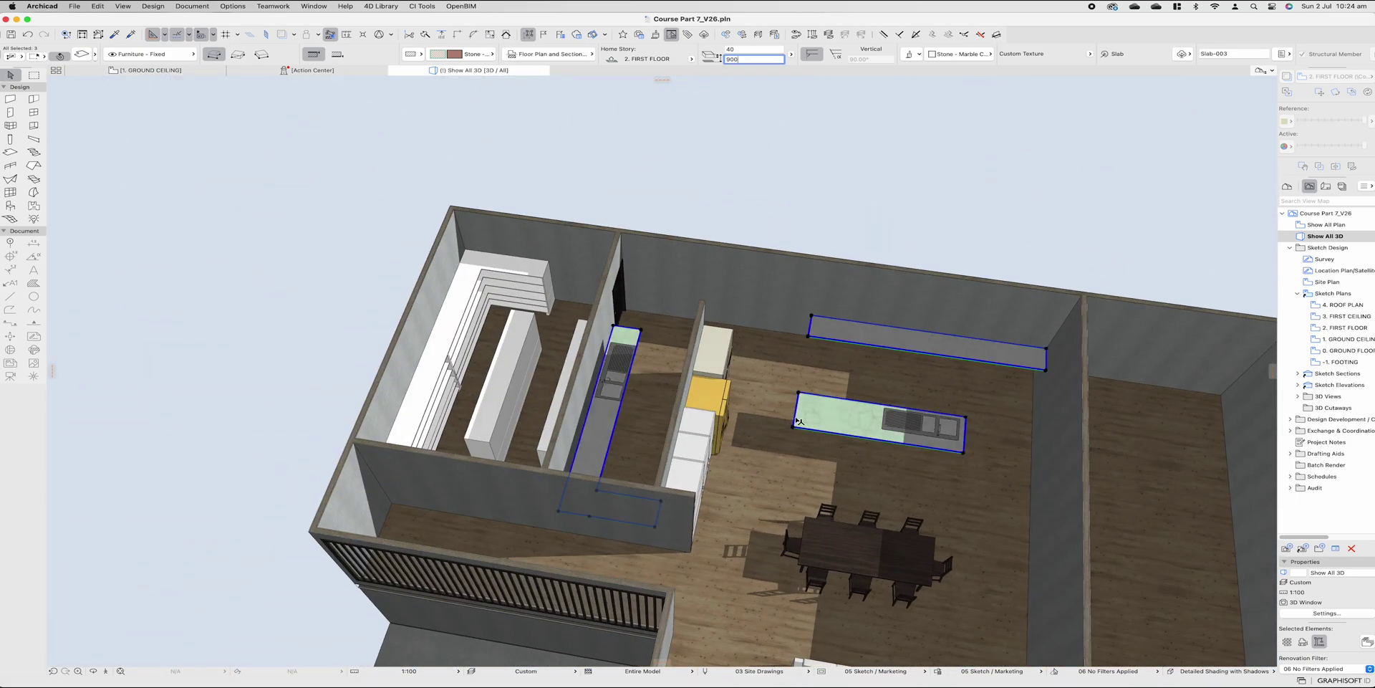
{"action": "key", "text": "Escape"}
Step: Inspect the benchtops, kitchen cabinetry and the double window above the rear bench in 3D
{"action": "middle_click_drag", "start_coordinate": [999, 358], "coordinate": [940, 278], "text": "shift"}
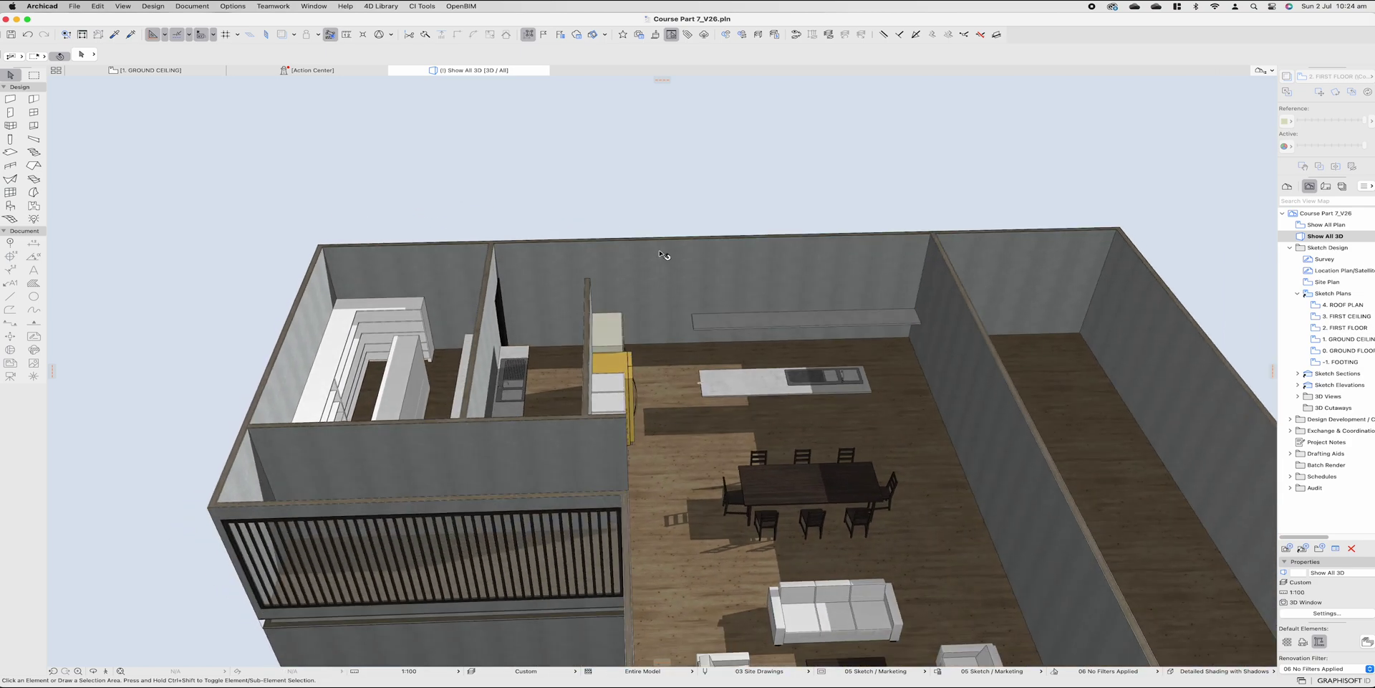
{"action": "middle_click_drag", "start_coordinate": [511, 284], "coordinate": [511, 258], "text": "shift"}
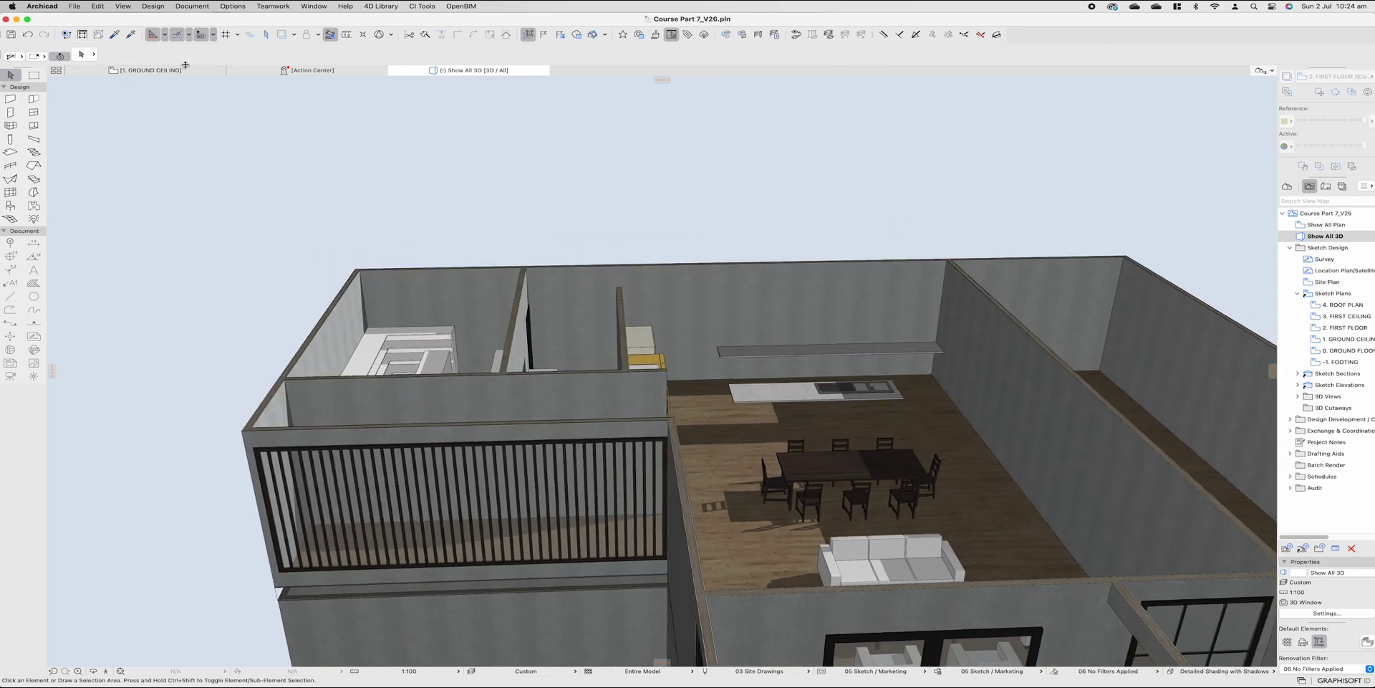
{"action": "middle_click_drag", "start_coordinate": [659, 367], "coordinate": [467, 183], "text": "shift"}
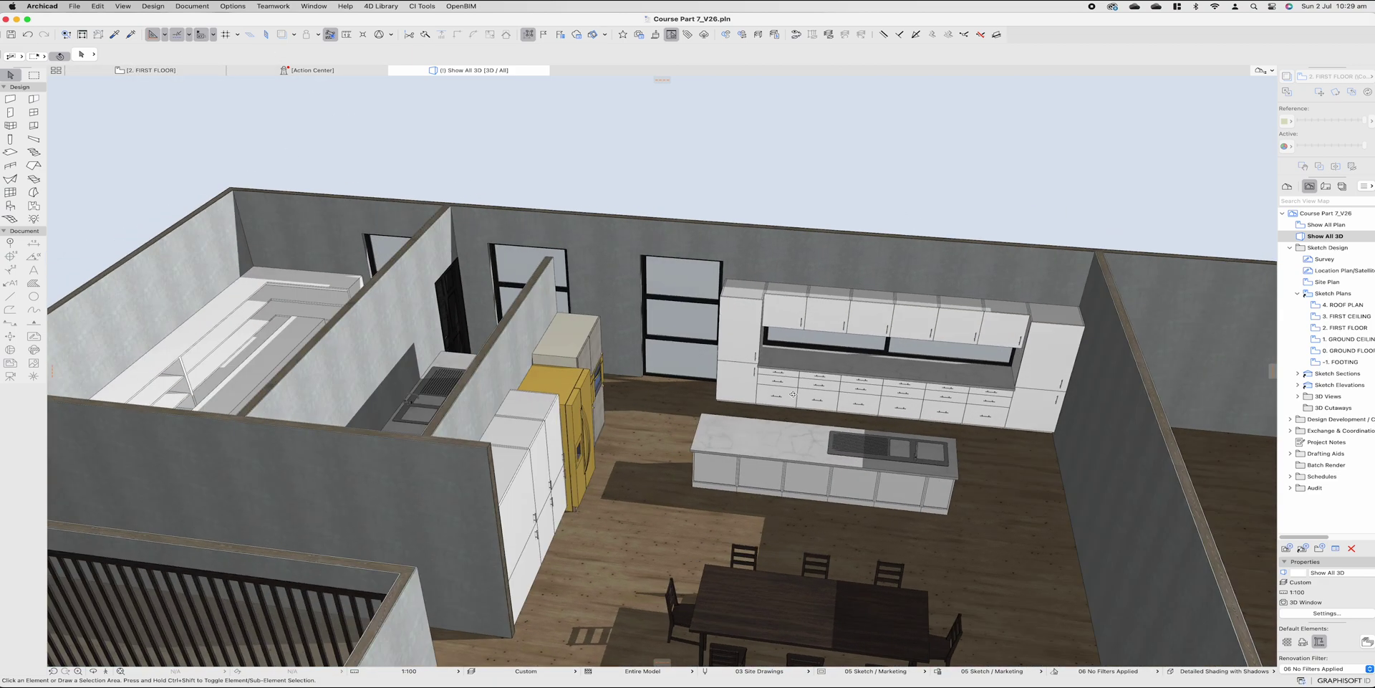
{"action": "middle_click_drag", "start_coordinate": [788, 401], "coordinate": [446, 236], "text": "shift"}
{"action": "scroll", "coordinate": [677, 306], "scroll_direction": "down", "scroll_amount": 2}
{"action": "middle_click_drag", "start_coordinate": [677, 307], "coordinate": [821, 264], "text": "shift"}
{"action": "scroll", "coordinate": [822, 263], "scroll_direction": "up", "scroll_amount": 5}
{"action": "left_click", "coordinate": [829, 306]}
{"action": "scroll", "coordinate": [746, 303], "scroll_direction": "down", "scroll_amount": 1}
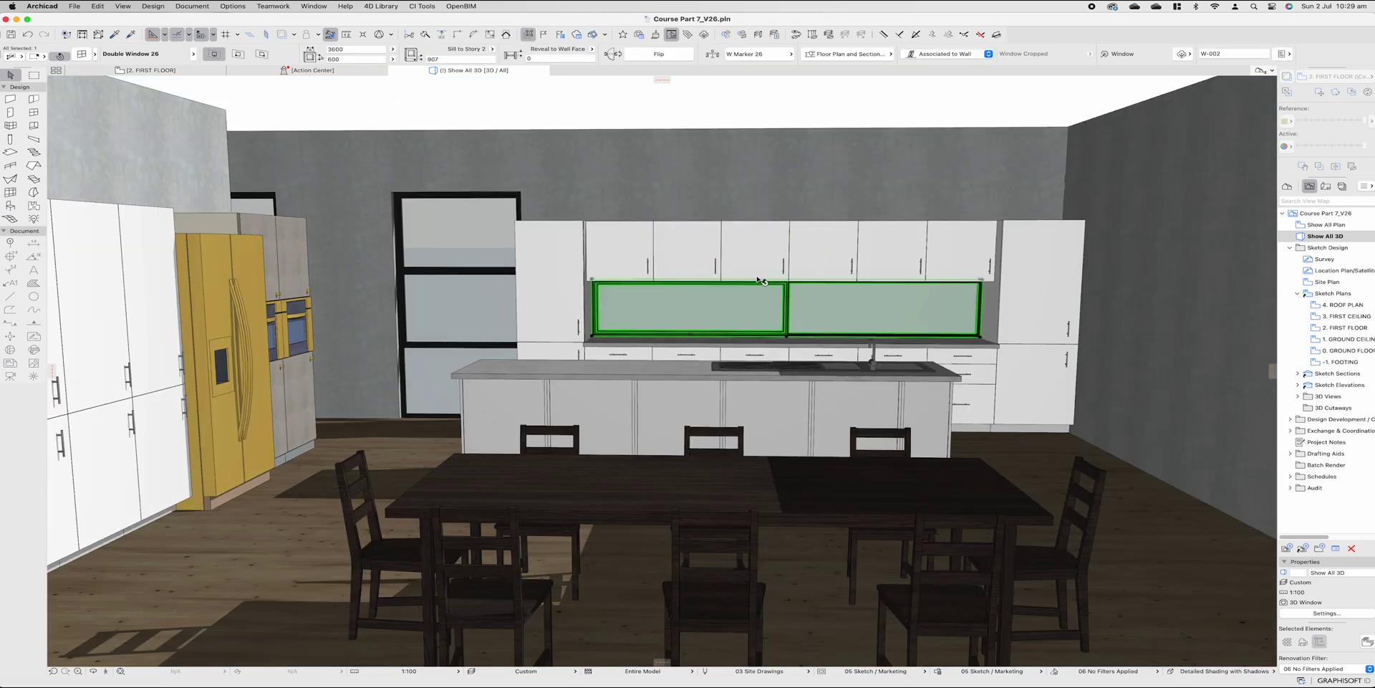
Step: Review the whole first floor layout from above in 3D, including the pantry rooms, kitchen and living area
{"action": "middle_click_drag", "start_coordinate": [758, 282], "coordinate": [562, 561], "text": "shift"}
{"action": "scroll", "coordinate": [738, 476], "scroll_direction": "down", "scroll_amount": 3}
{"action": "scroll", "coordinate": [704, 467], "scroll_direction": "down", "scroll_amount": 3}
{"action": "scroll", "coordinate": [631, 380], "scroll_direction": "up", "scroll_amount": 2}
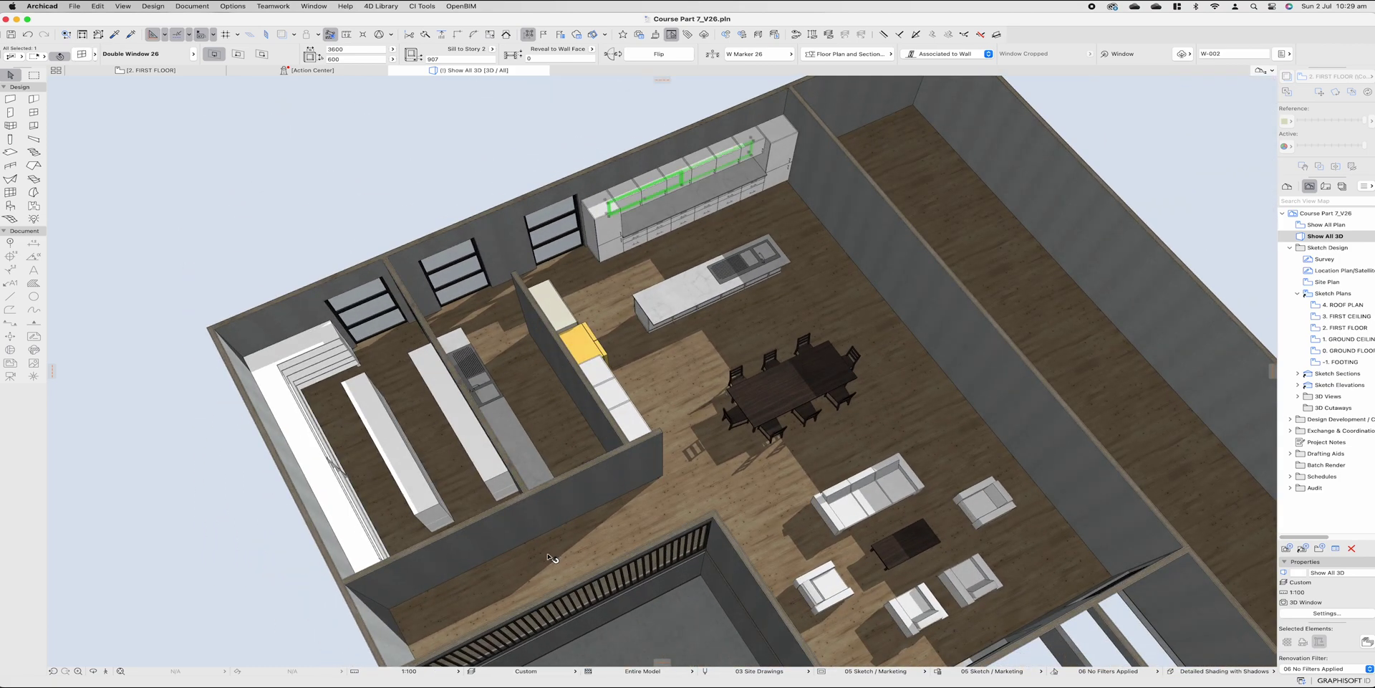
{"action": "middle_click_drag", "start_coordinate": [635, 522], "coordinate": [387, 345], "text": "shift"}
{"action": "scroll", "coordinate": [387, 346], "scroll_direction": "up", "scroll_amount": 2}
{"action": "key", "text": "Escape"}
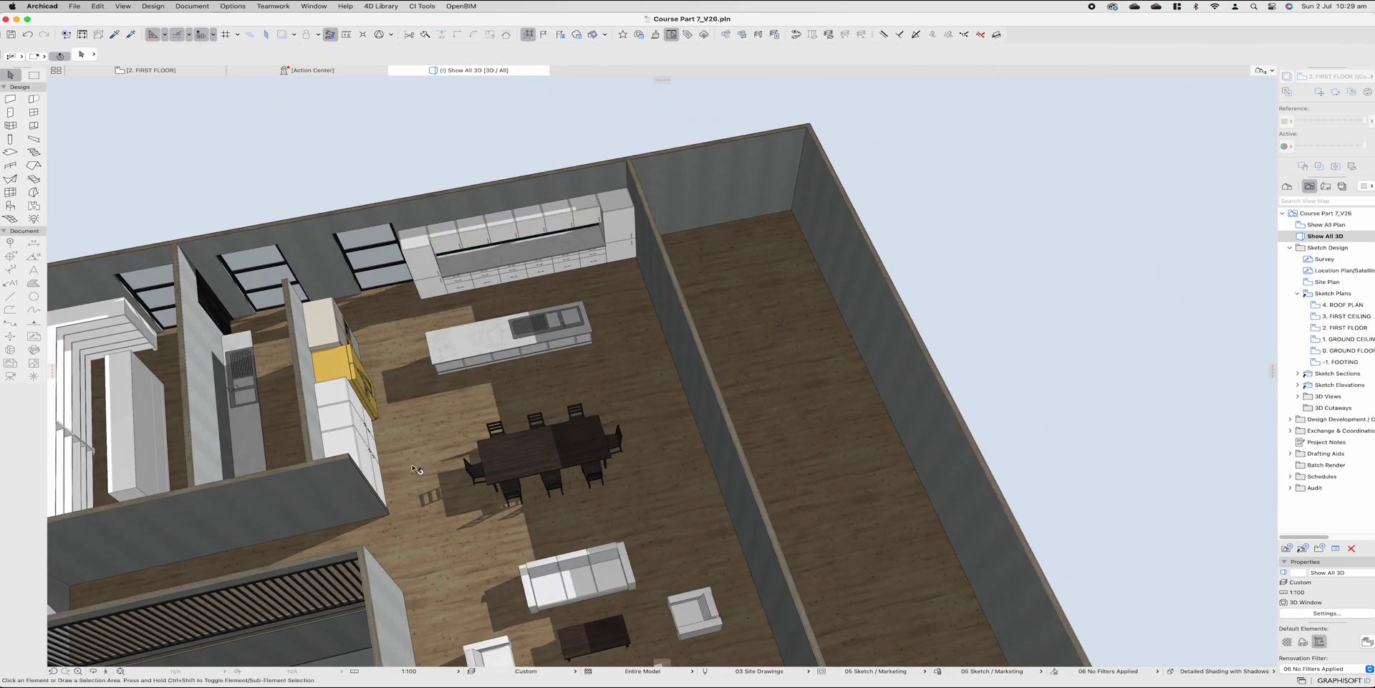
Step: Return to the First Floor plan and look over the whole furnished layout
{"action": "key", "text": "F2"}
{"action": "scroll", "coordinate": [791, 469], "scroll_direction": "down", "scroll_amount": 6}
{"action": "middle_click_drag", "start_coordinate": [786, 487], "coordinate": [734, 215]}
{"action": "scroll", "coordinate": [733, 215], "scroll_direction": "down", "scroll_amount": 1}
{"action": "middle_click_drag", "start_coordinate": [848, 360], "coordinate": [885, 392]}
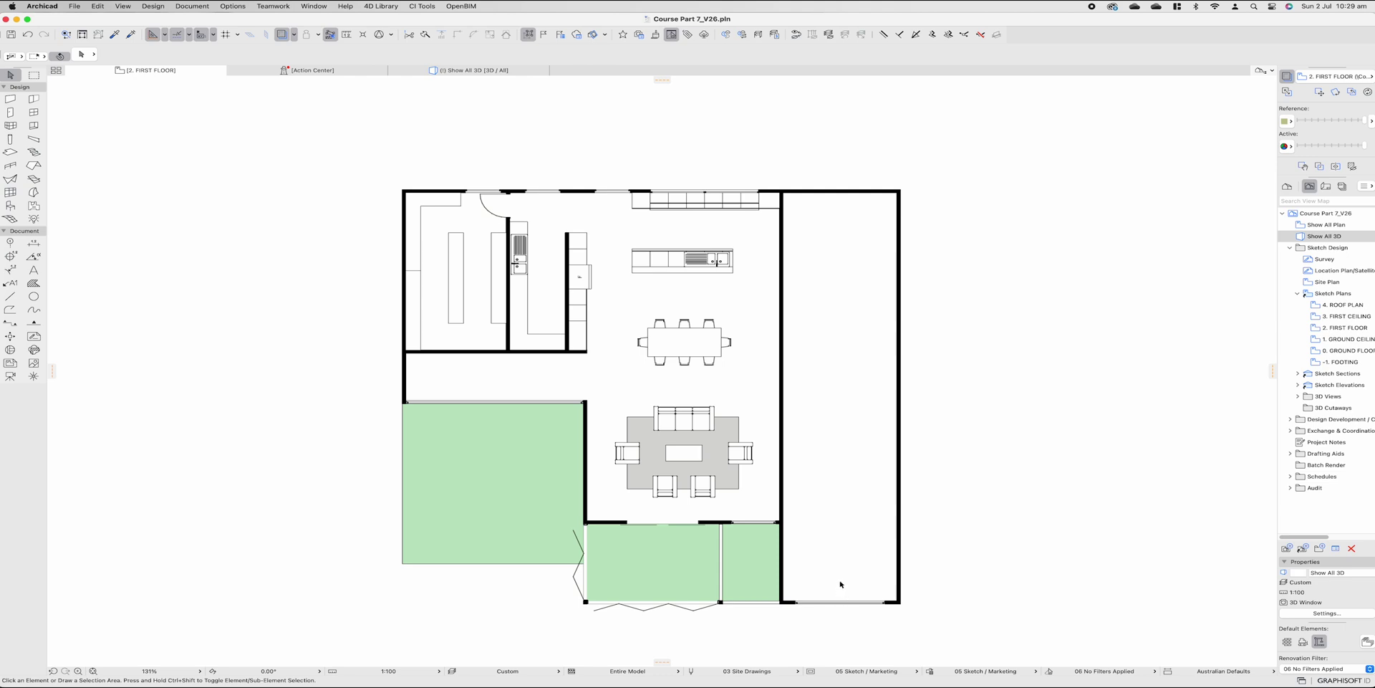
{"action": "middle_click_drag", "start_coordinate": [841, 582], "coordinate": [827, 583]}
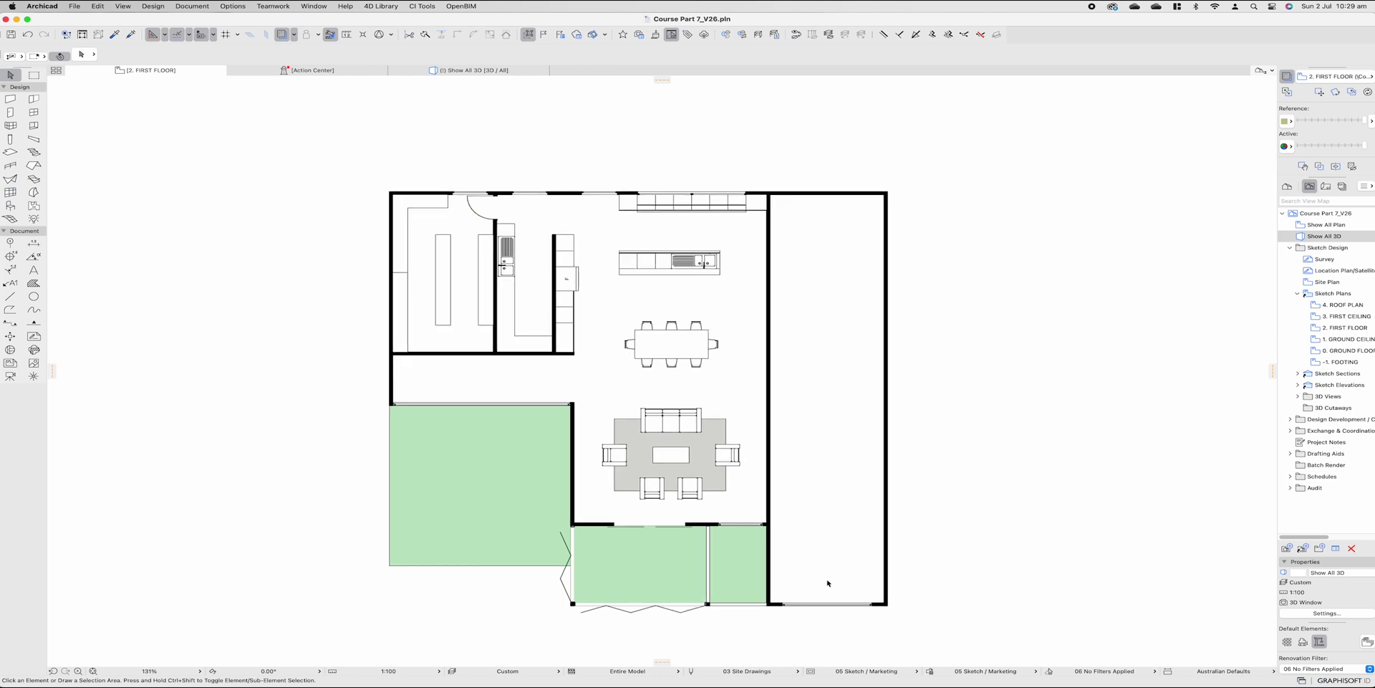